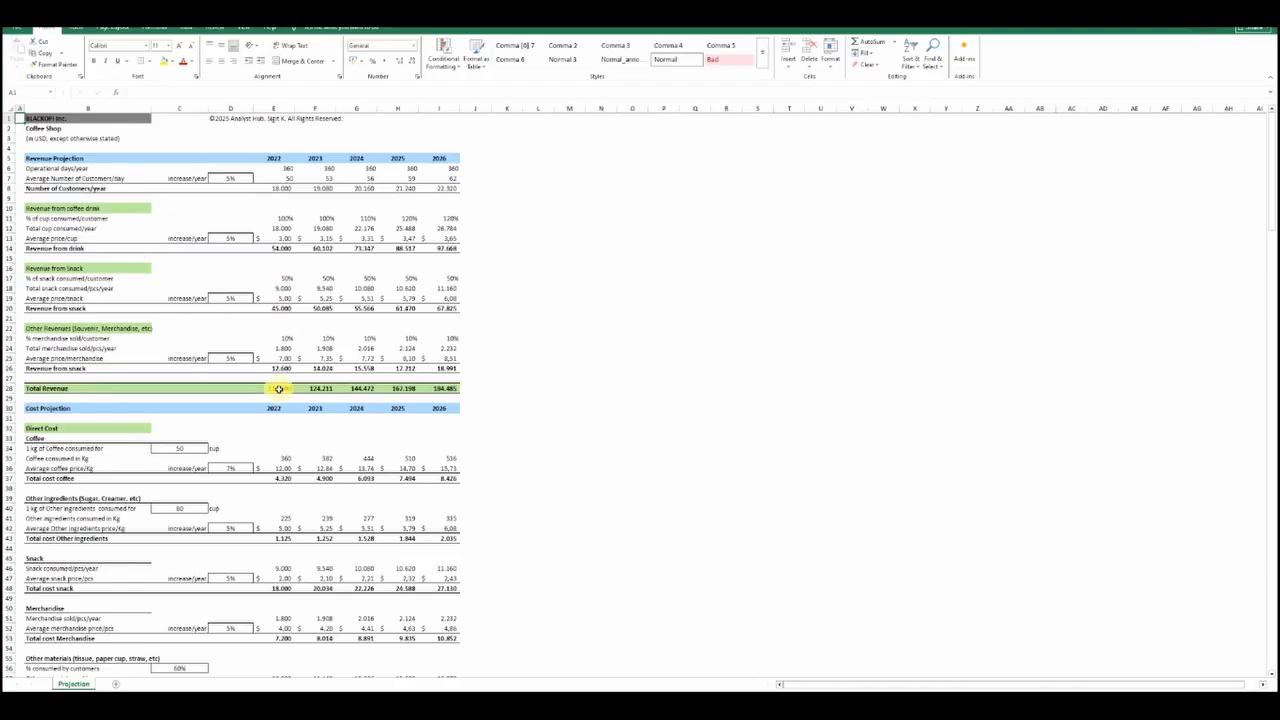
Inspect the formulas behind the 2022 Total Revenue and the 2022 Total Direct Cost
click(279, 388)
click(206, 94)
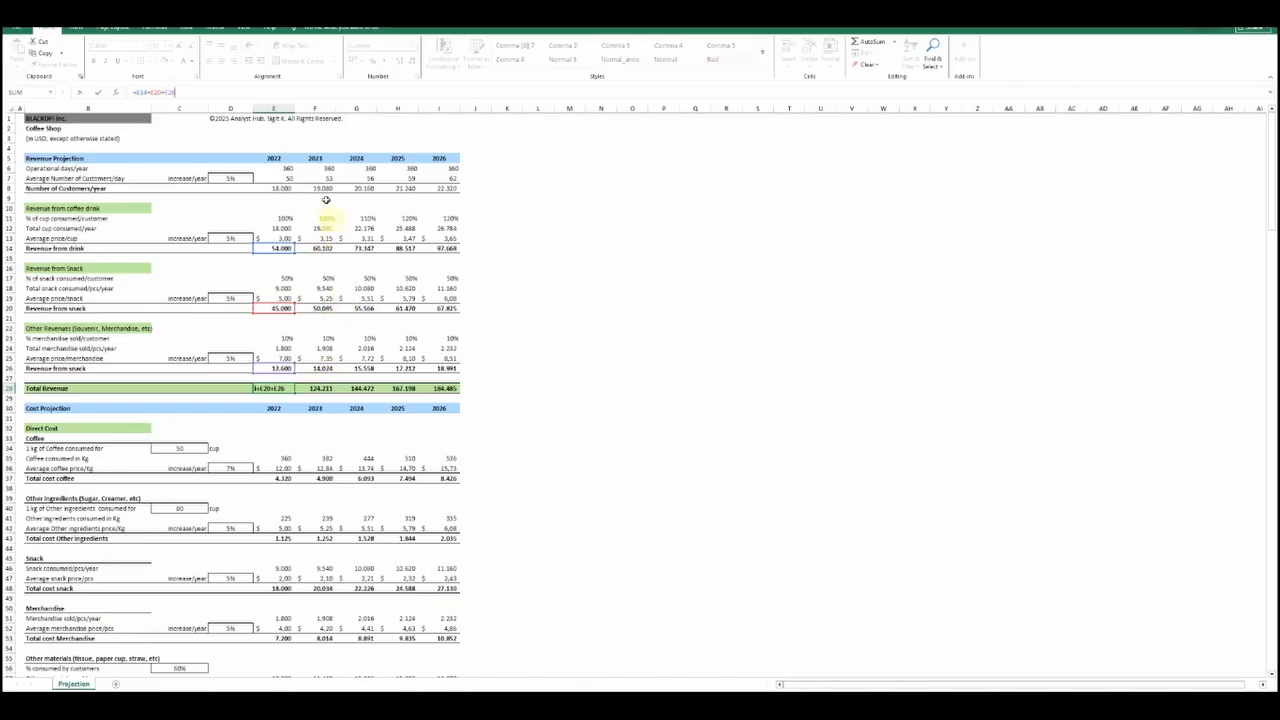
scroll(349, 358, down, 5)
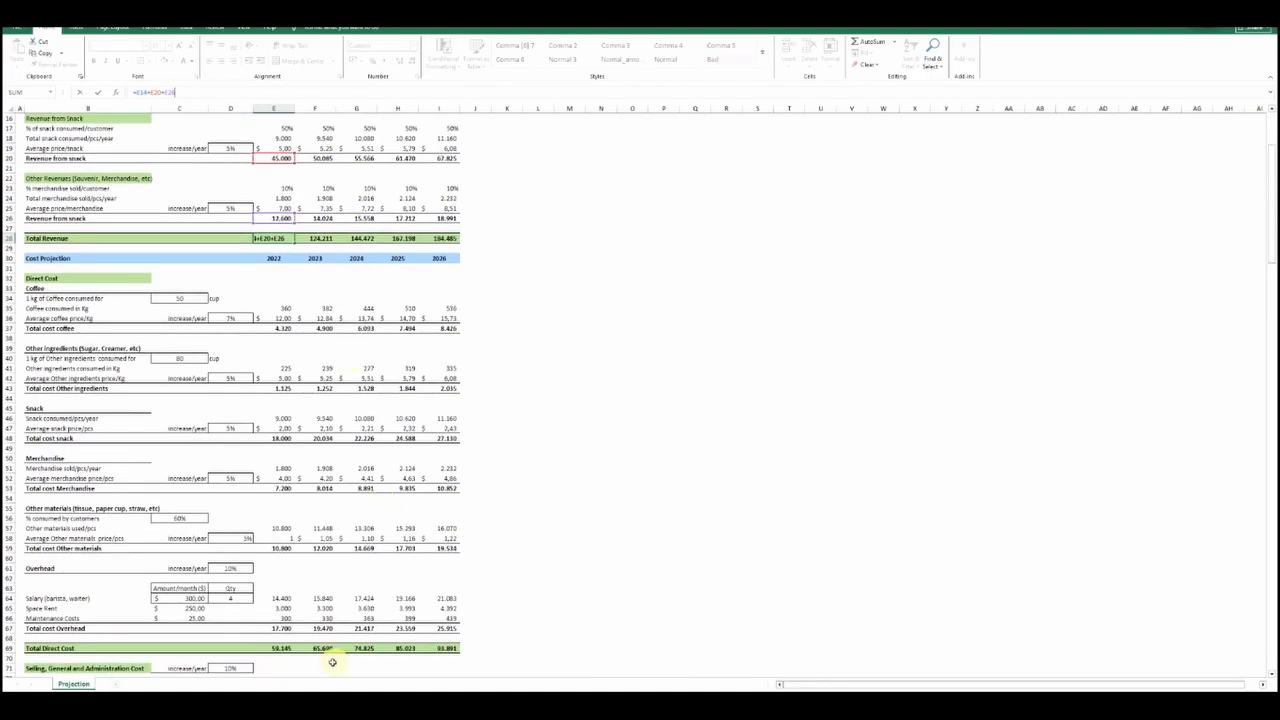
click(282, 648)
key(F2)
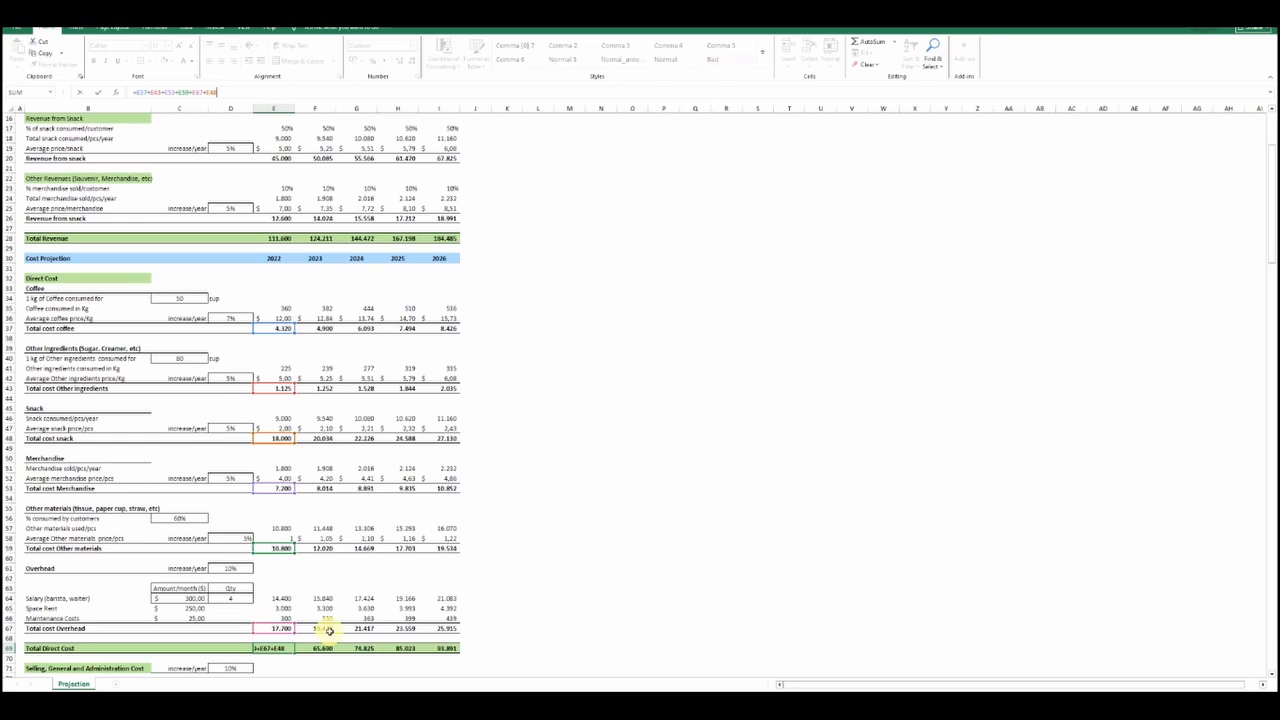
key(Return)
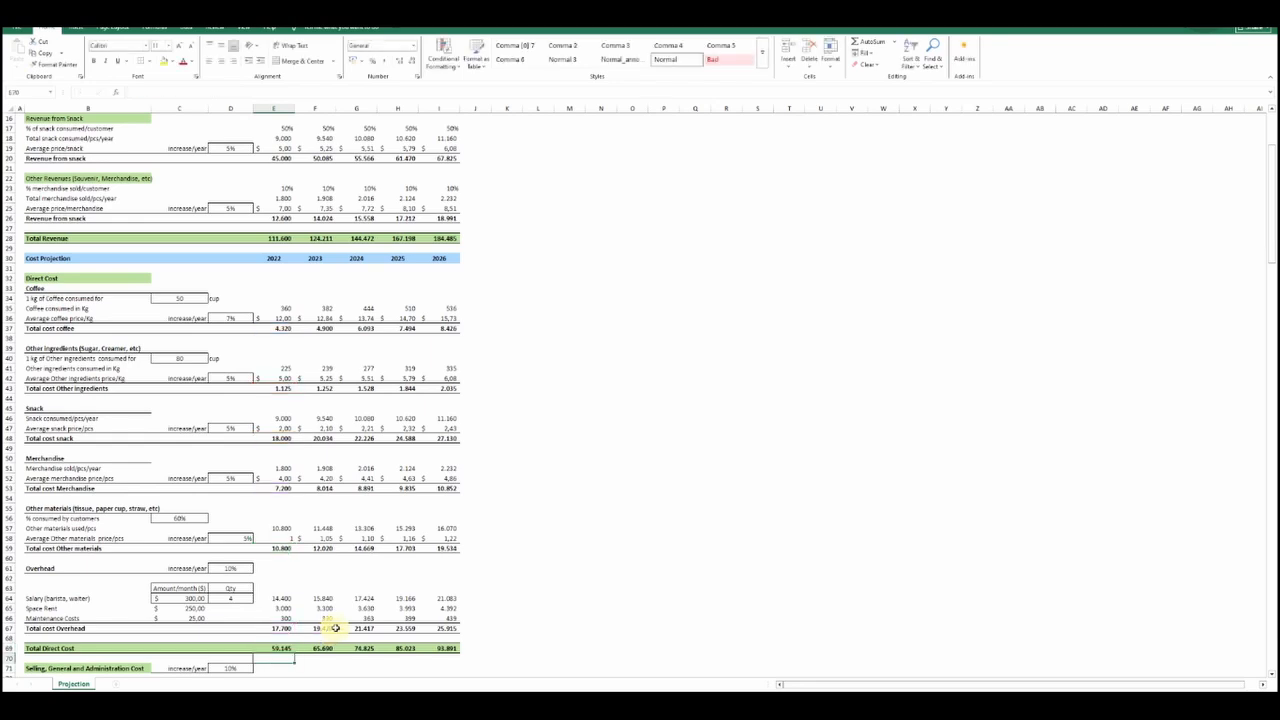
Inspect the 2022 Total SG&A Costs formula and the cell for the 2022 utilities cost
scroll(330, 630, down, 7)
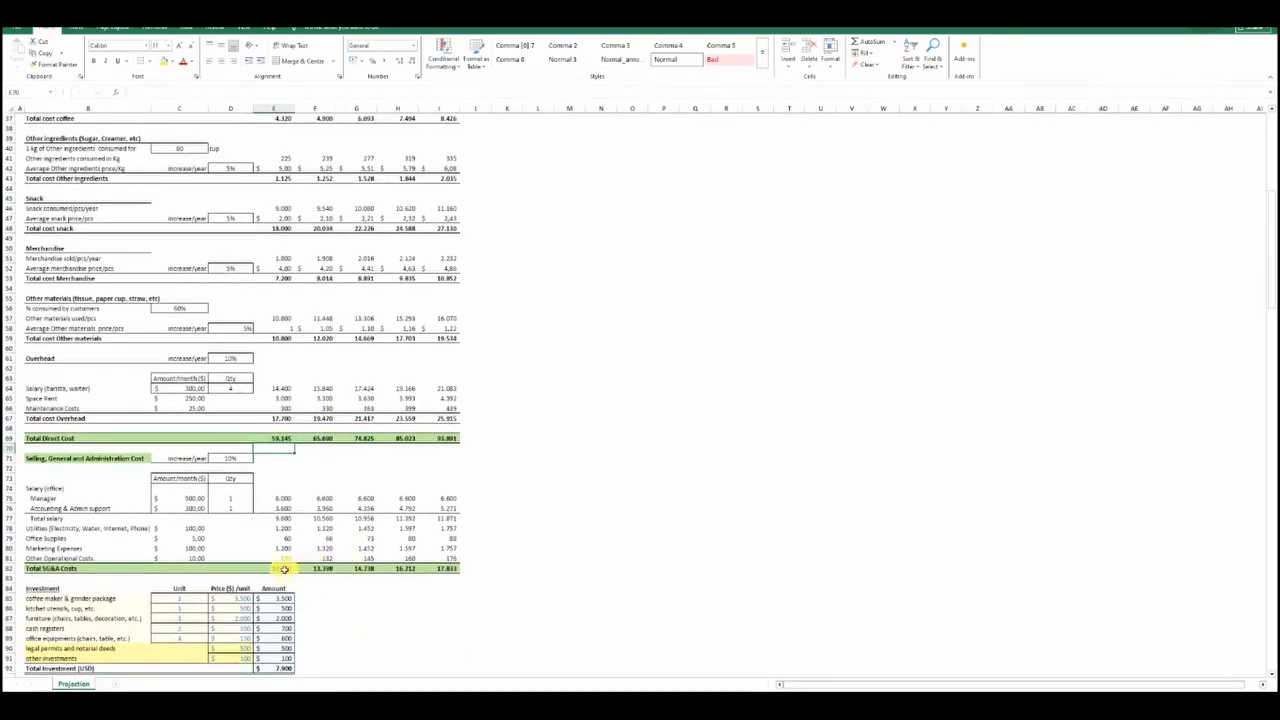
click(290, 572)
click(171, 95)
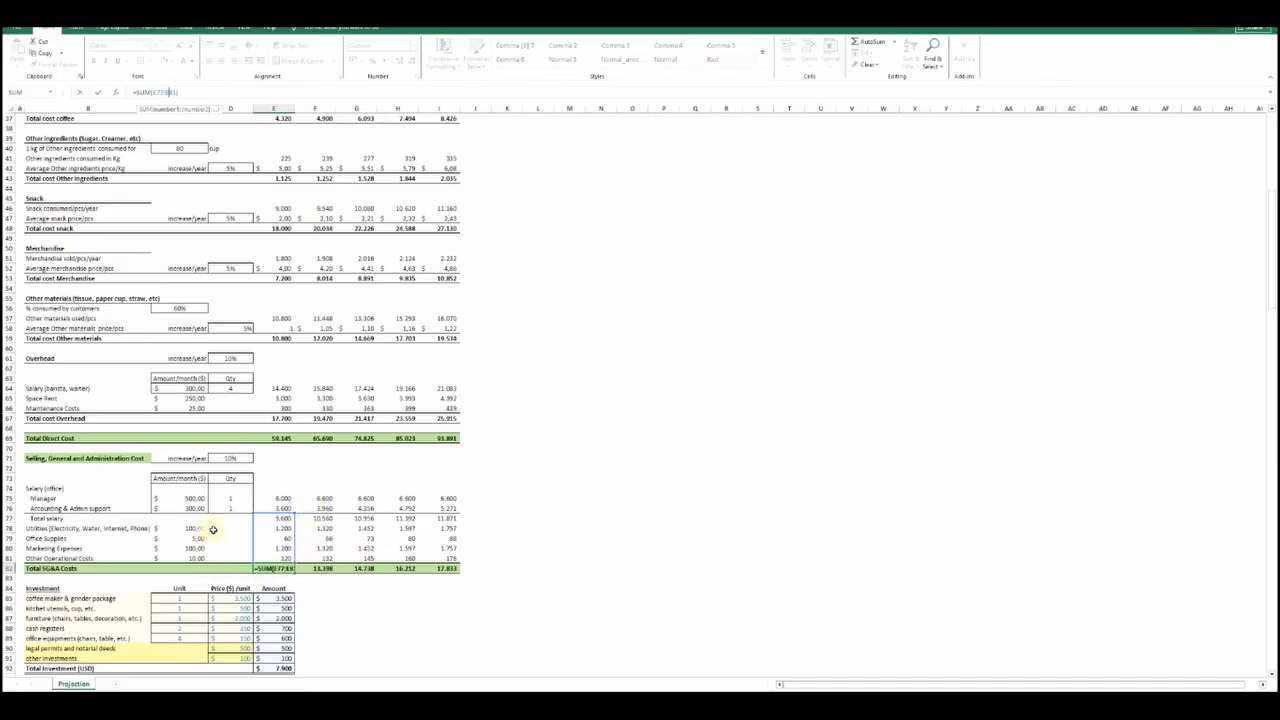
click(274, 529)
Review the Investment table and check the amount cell for legal permits and notarial deeds
scroll(320, 505, down, 6)
scroll(321, 504, down, 2)
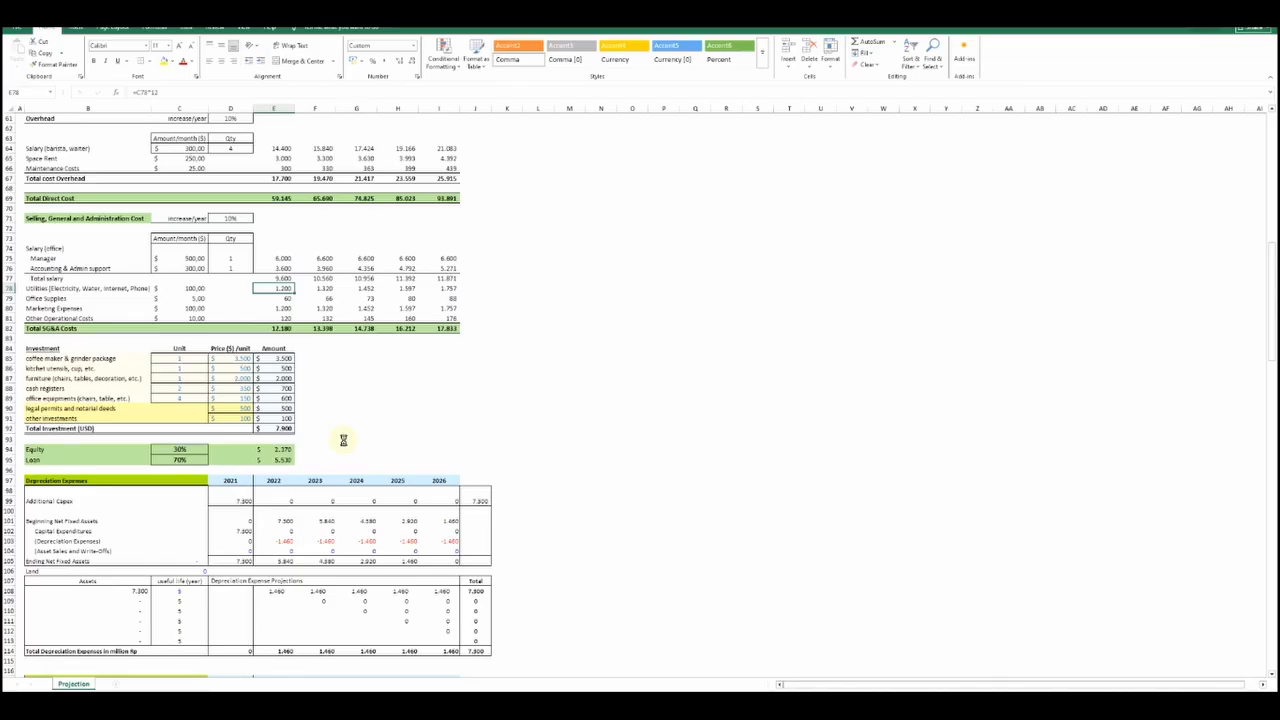
scroll(343, 440, up, 3)
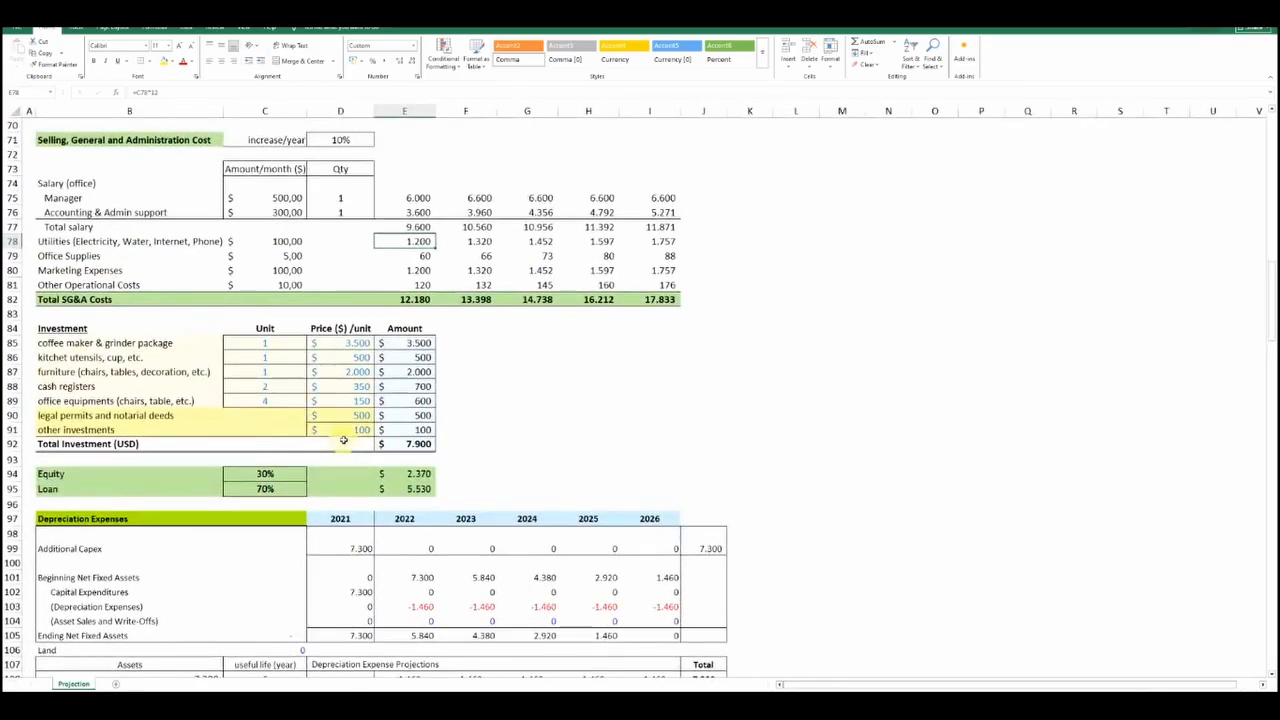
scroll(343, 440, down, 4)
click(404, 241)
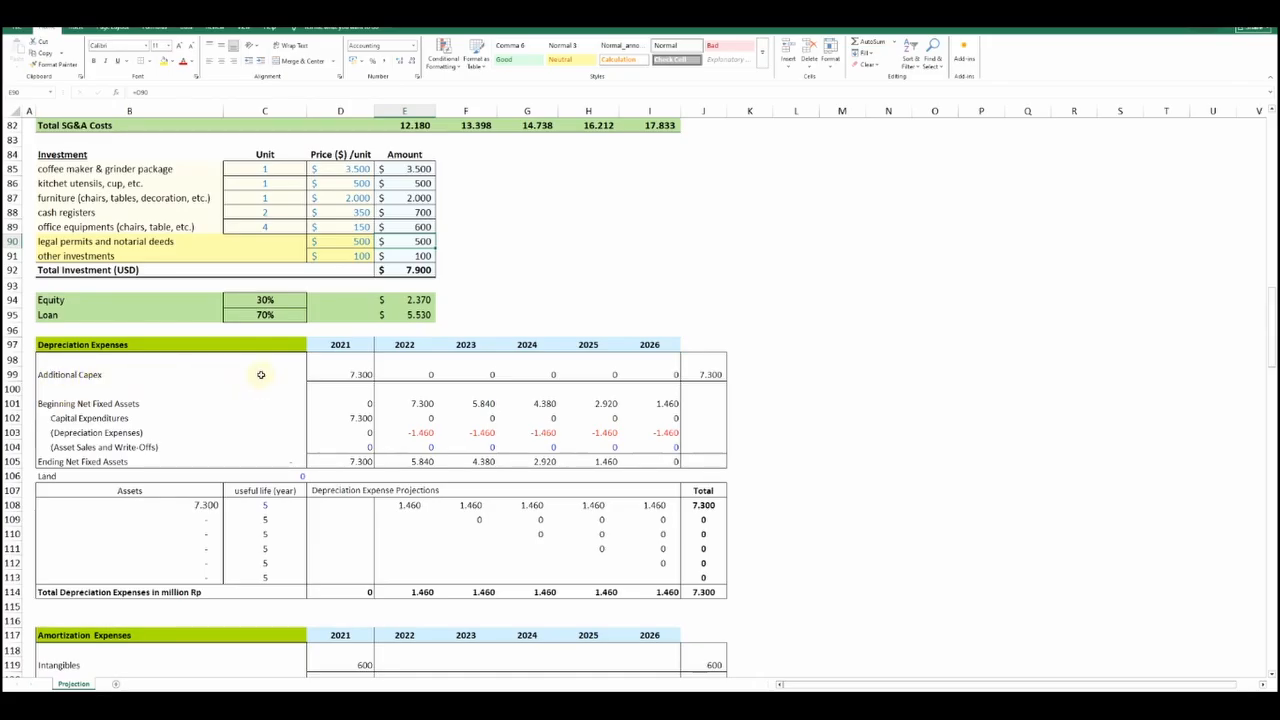
Inspect the 2021 Additional Capex formula to see which investment amounts it sums
click(334, 374)
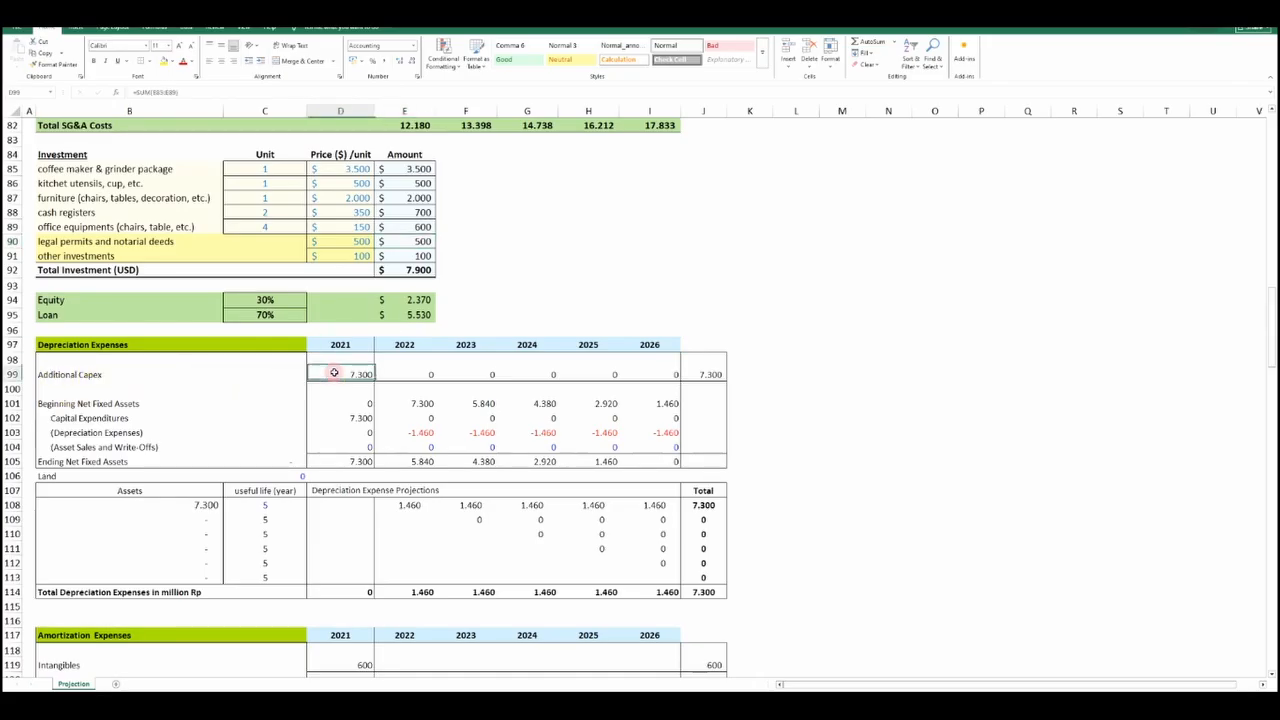
click(228, 93)
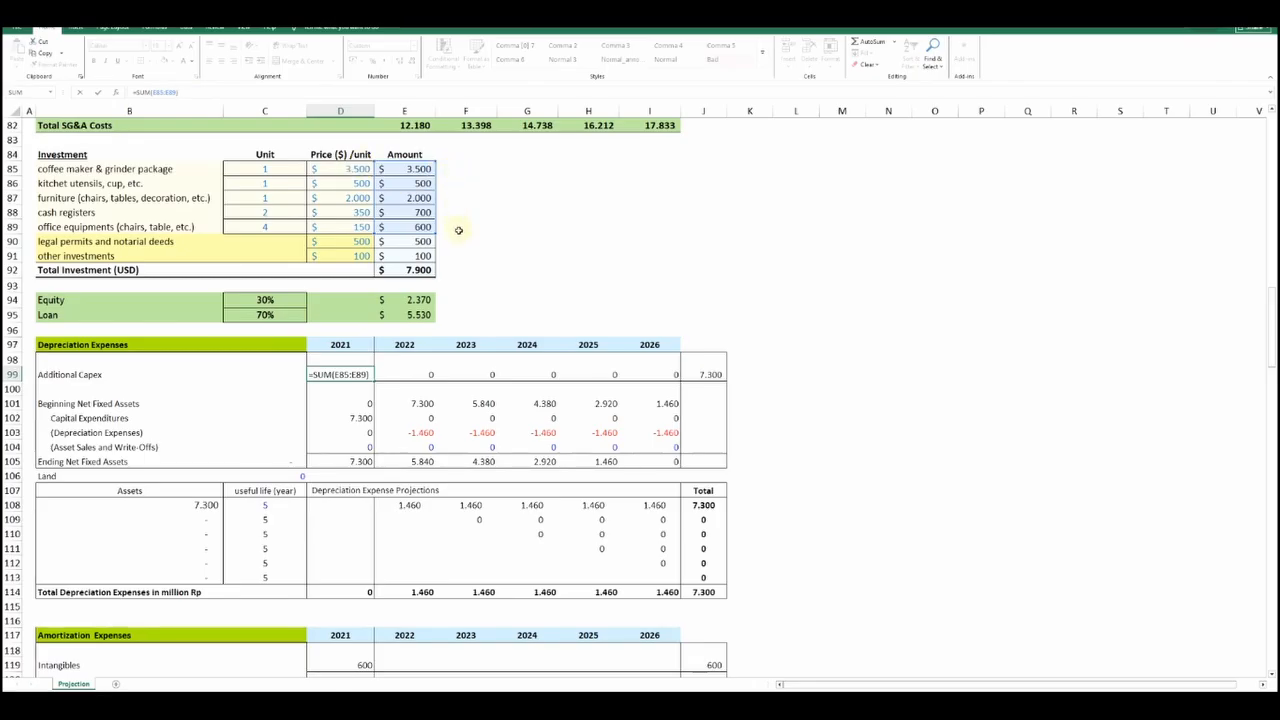
key(Return)
Review the depreciation schedule and inspect the 2021 Intangibles formula in the Amortization Expenses section
scroll(457, 229, down, 1)
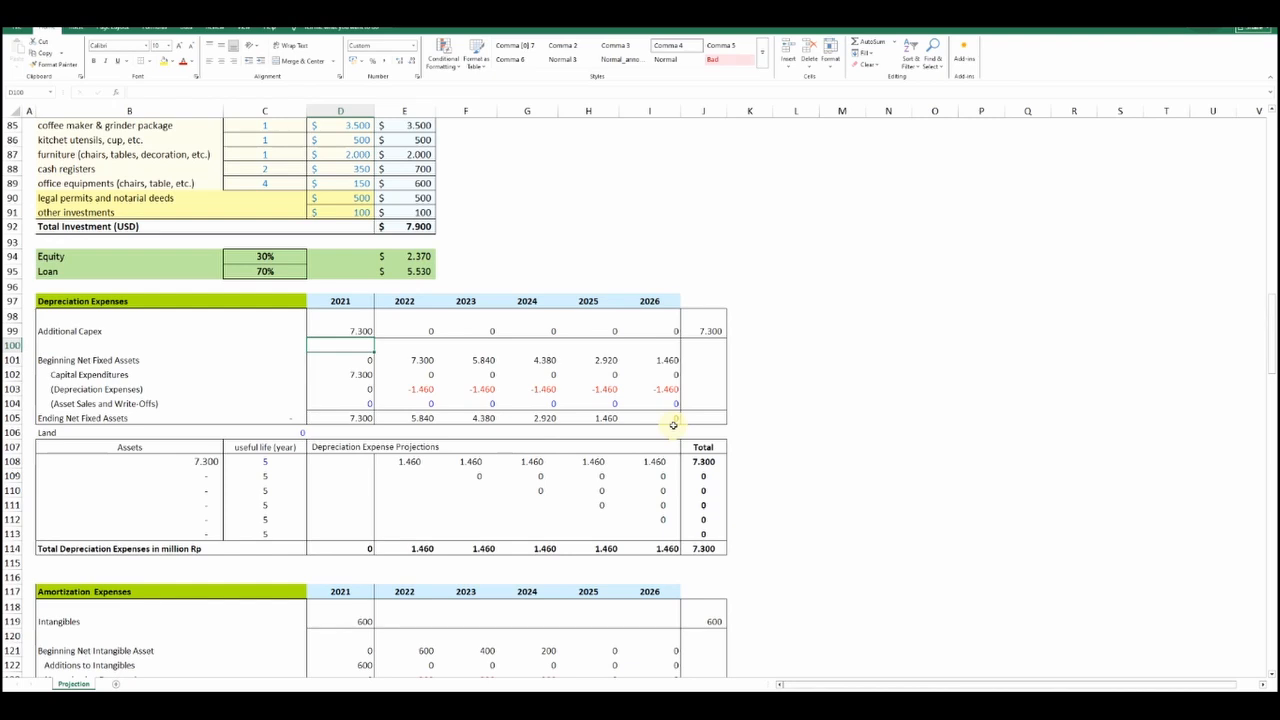
scroll(662, 422, down, 1)
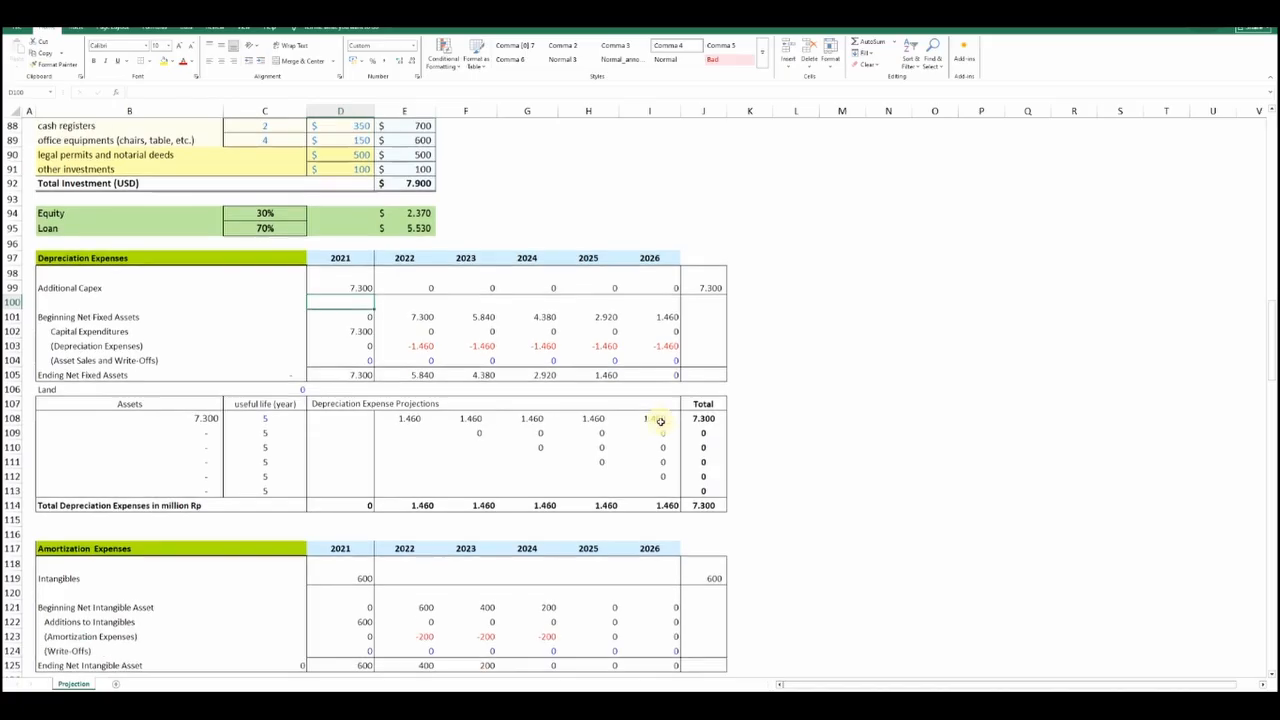
click(357, 577)
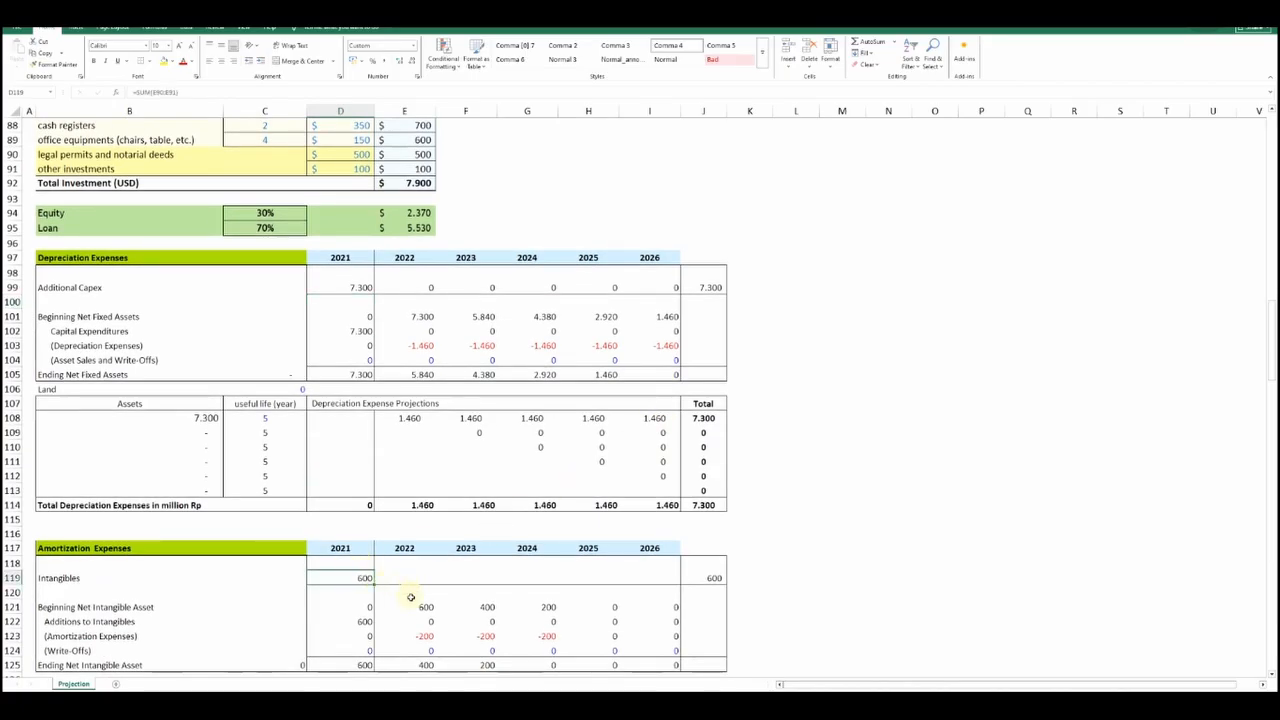
click(210, 92)
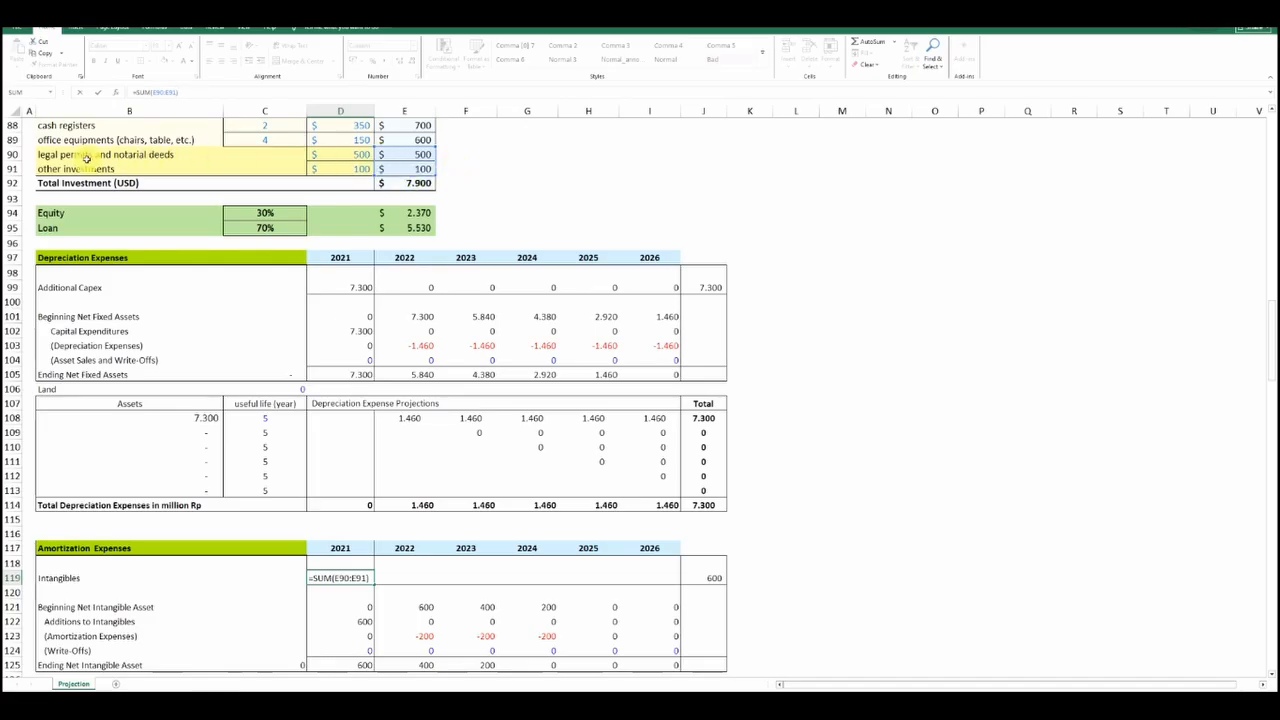
key(Return)
Review the amortization schedule and trace the 2021 investment loan Issue formula back to the Loan amount
scroll(360, 430, down, 5)
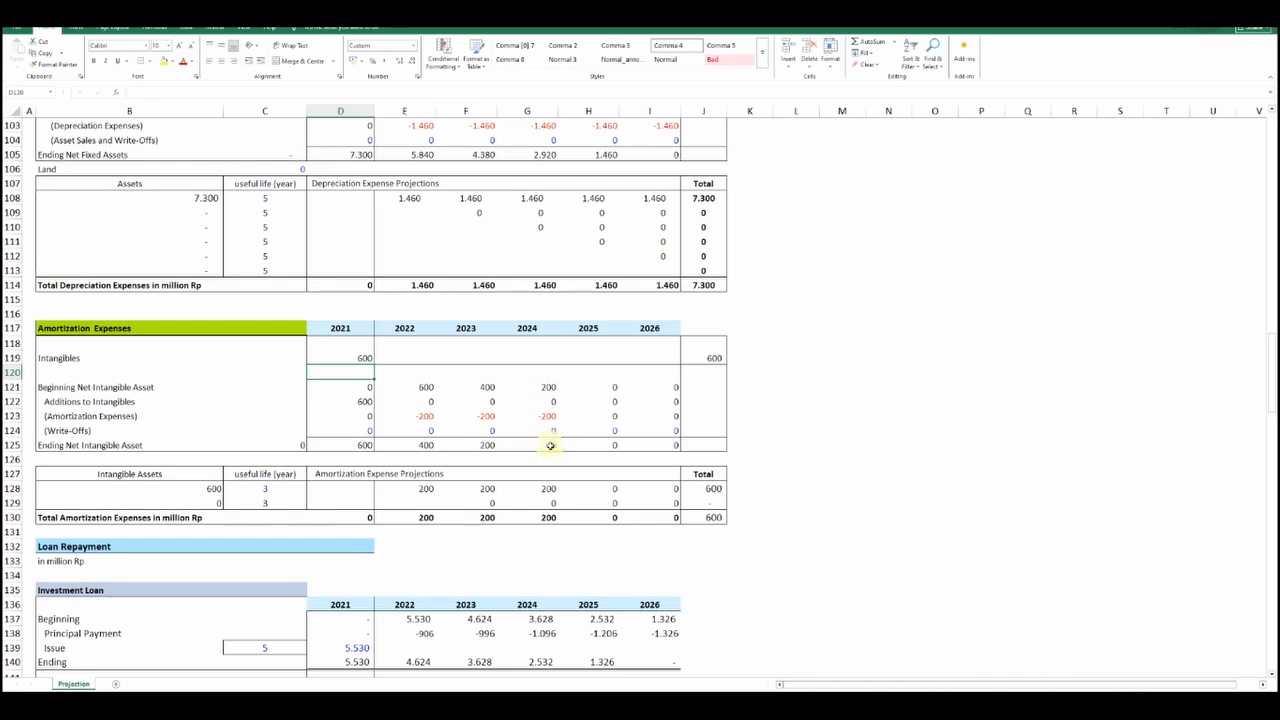
scroll(550, 445, down, 7)
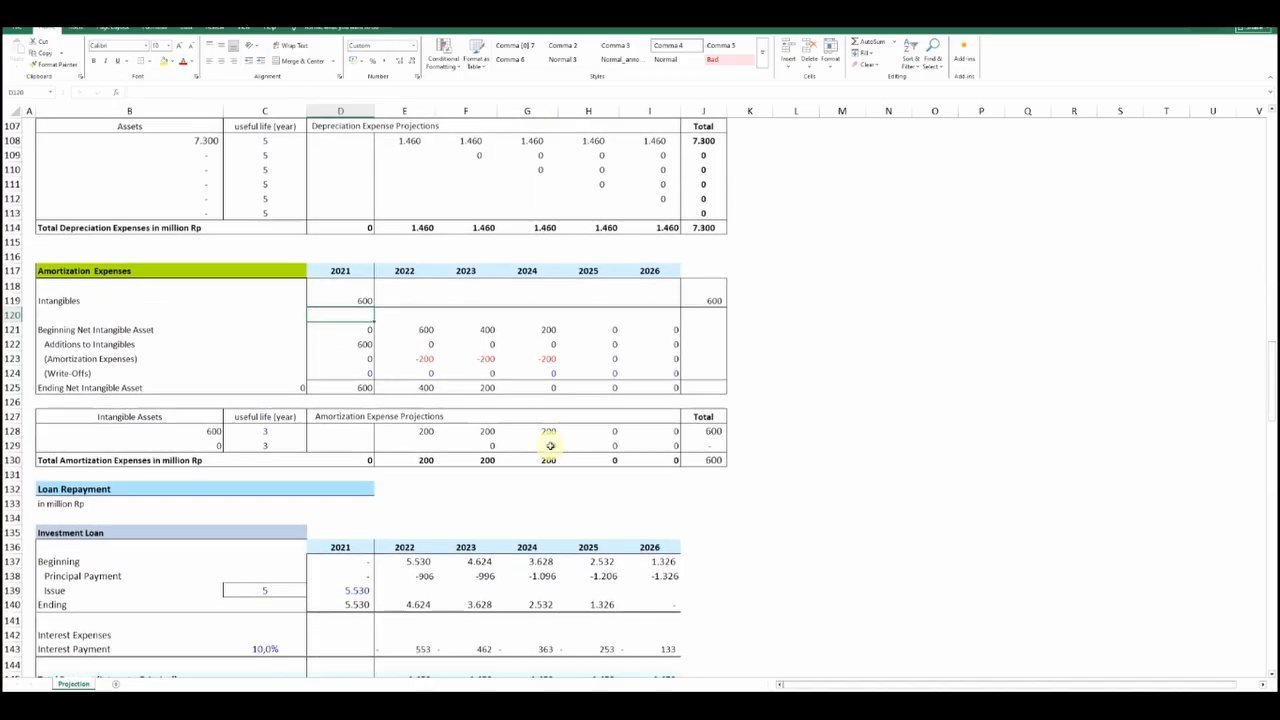
scroll(553, 446, down, 1)
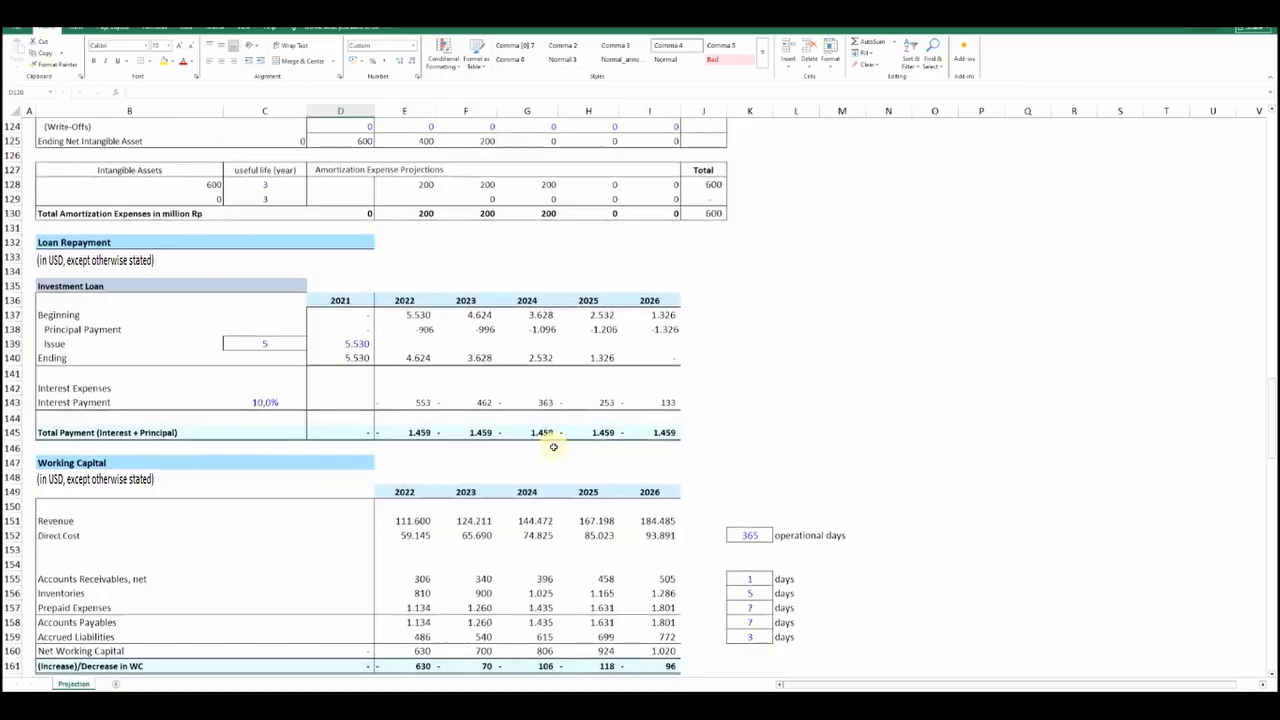
double_click(352, 343)
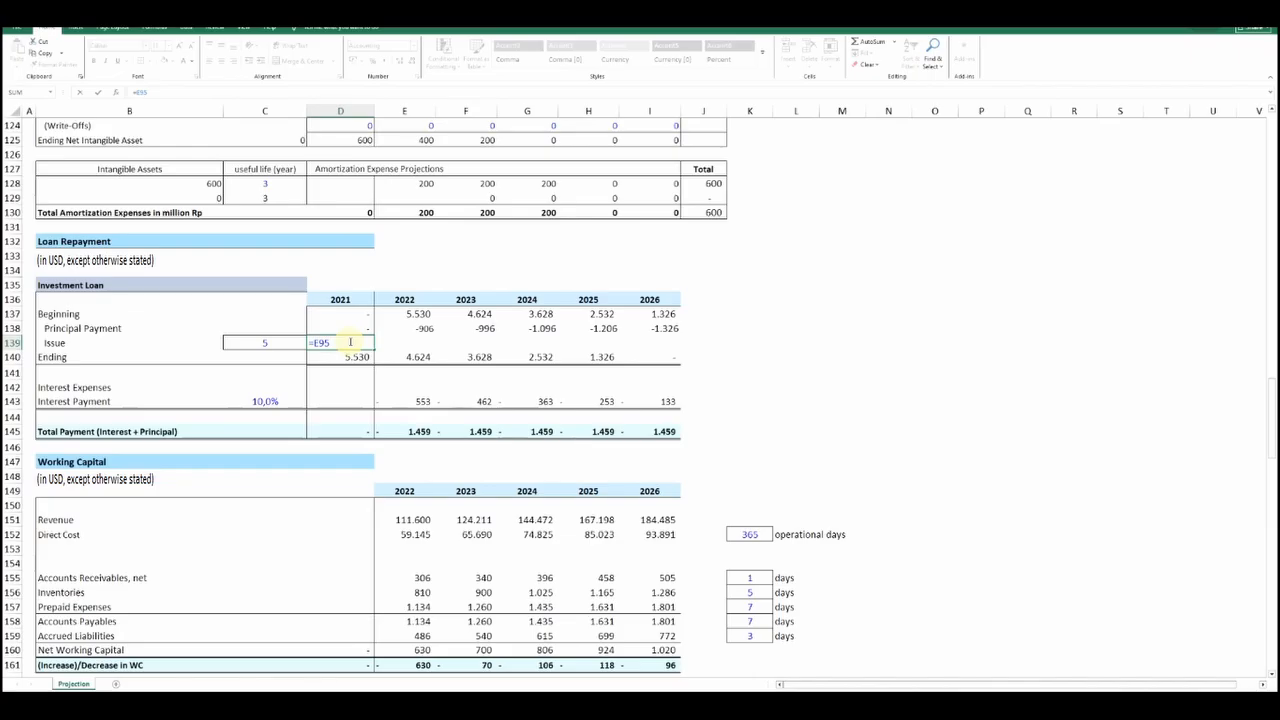
scroll(350, 342, up, 13)
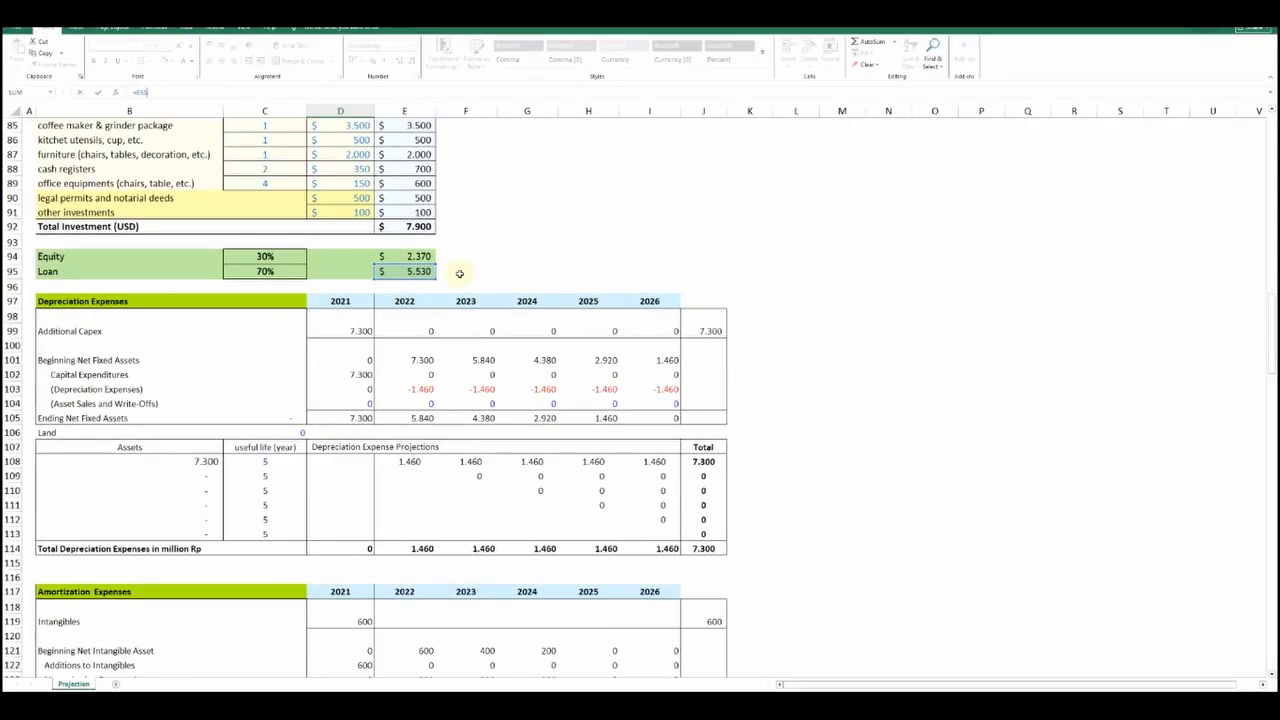
scroll(459, 273, down, 12)
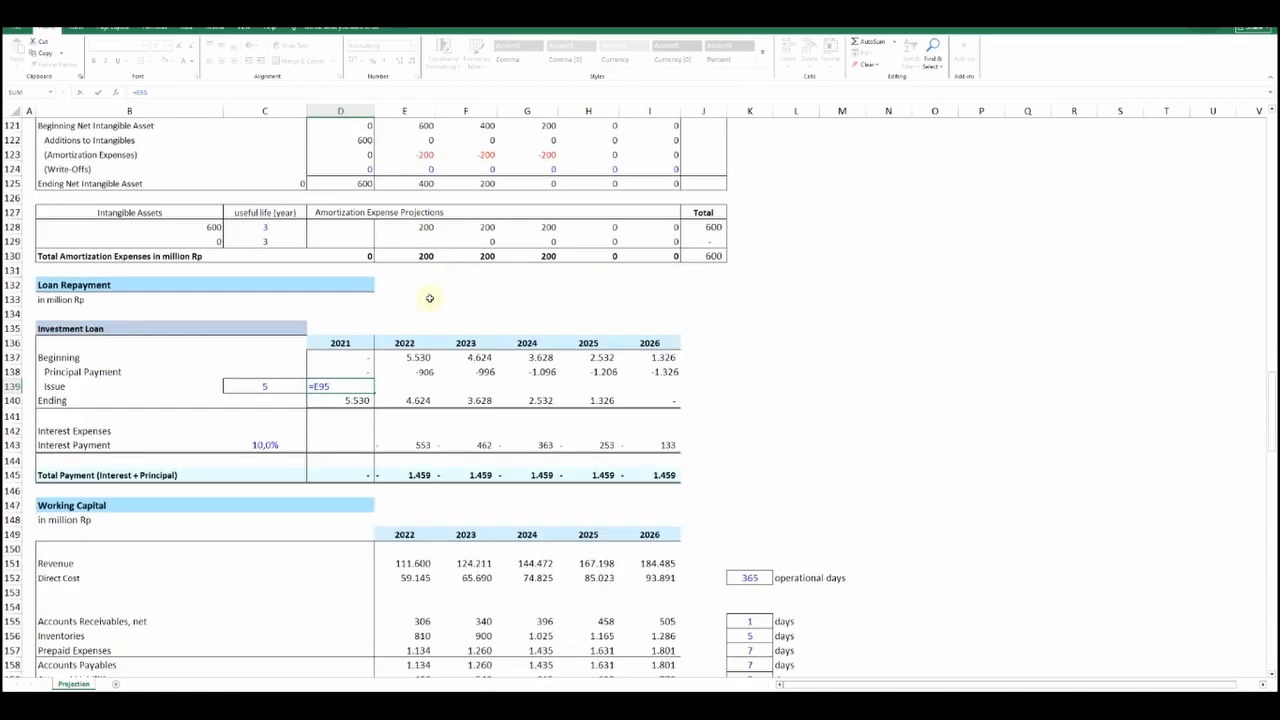
key(Return)
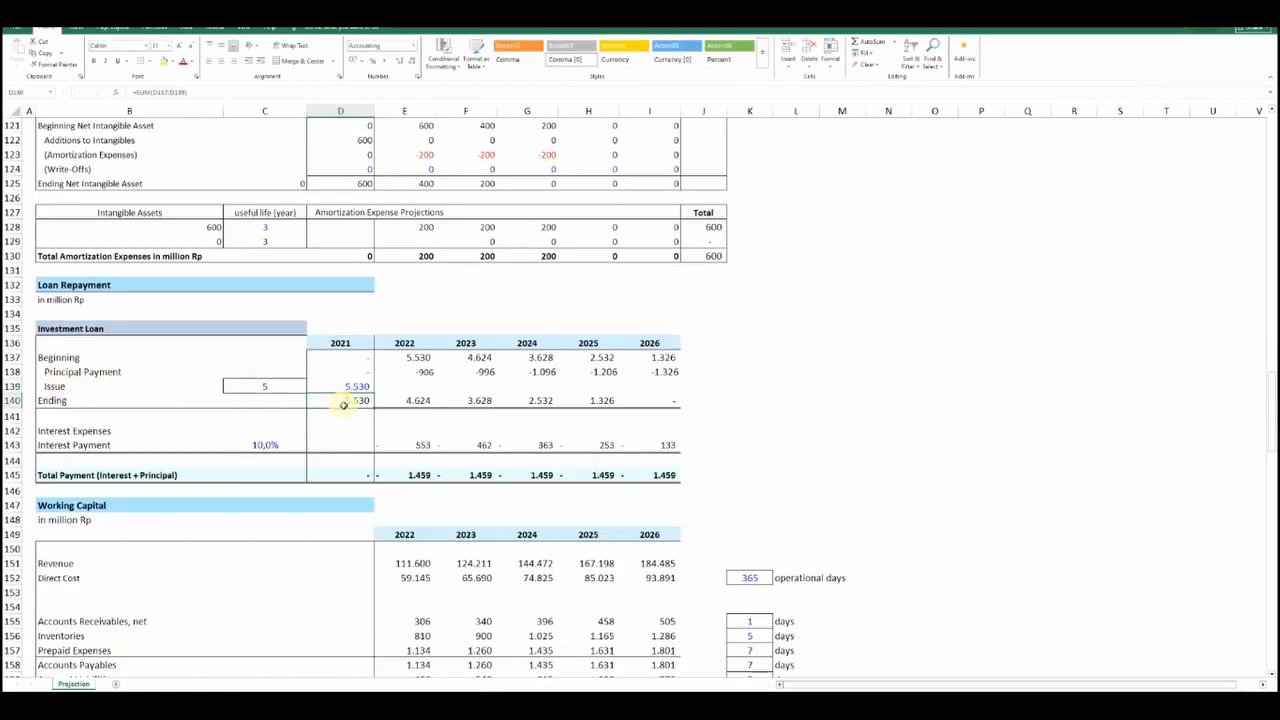
Inspect the PPMT formula behind the 2022 Principal Payment of the investment loan
click(403, 371)
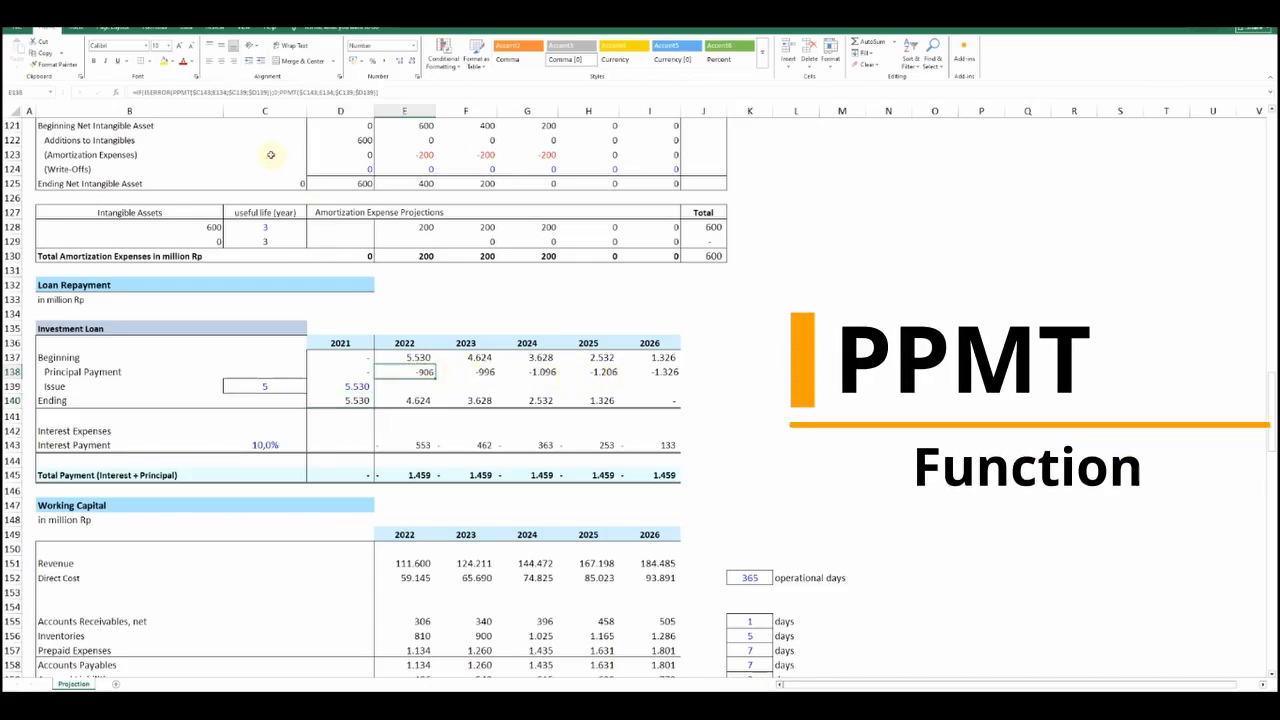
click(407, 92)
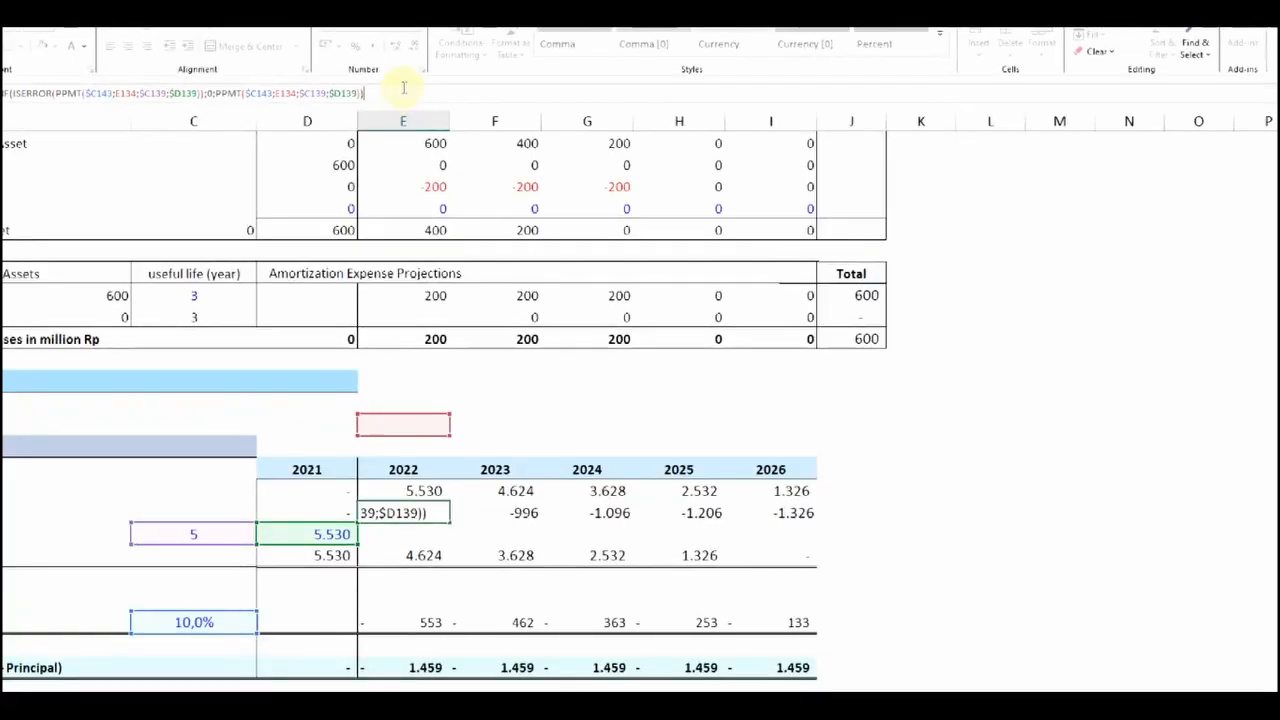
key(Left)
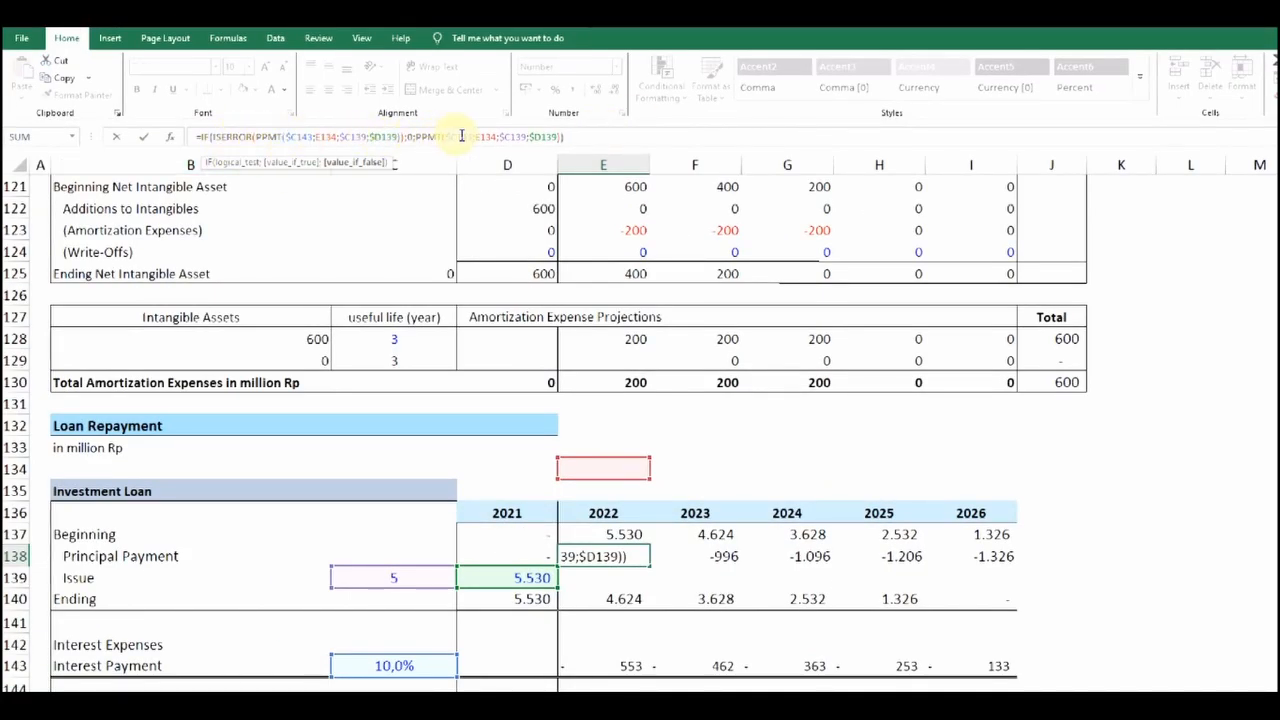
key(Return)
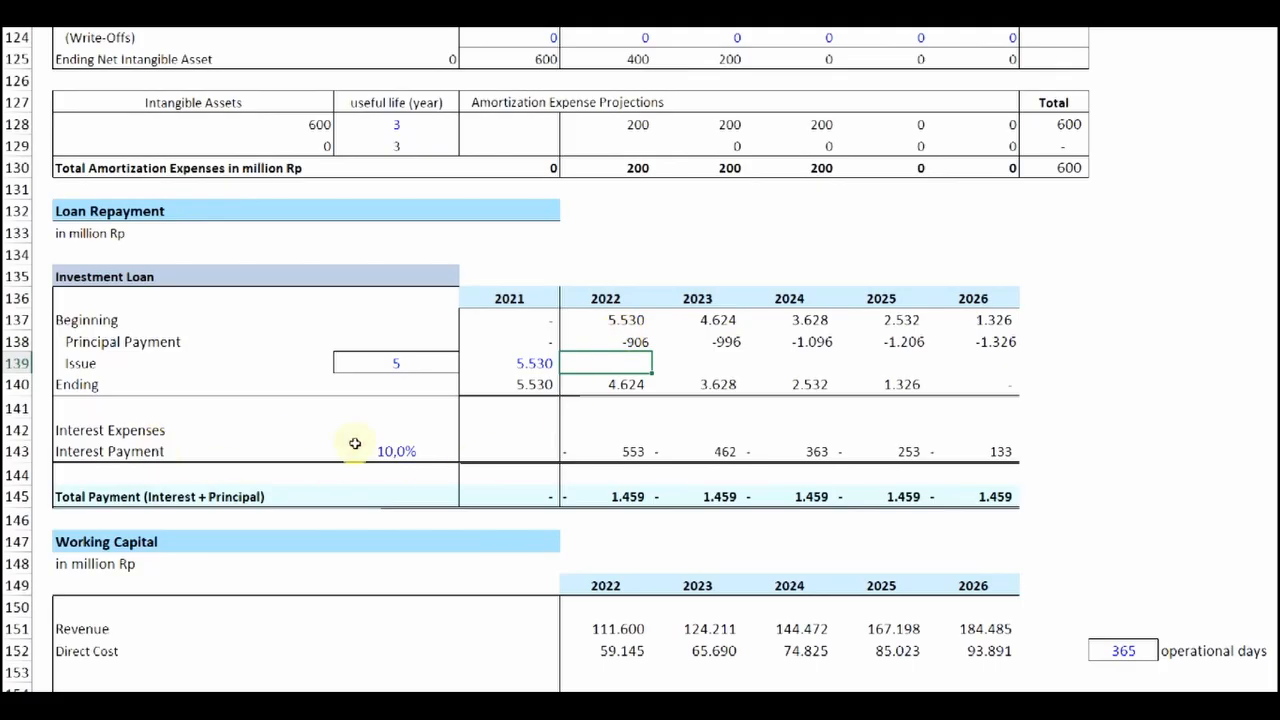
Inspect the 2022 and 2023 Interest Payment formulas of the investment loan
click(634, 454)
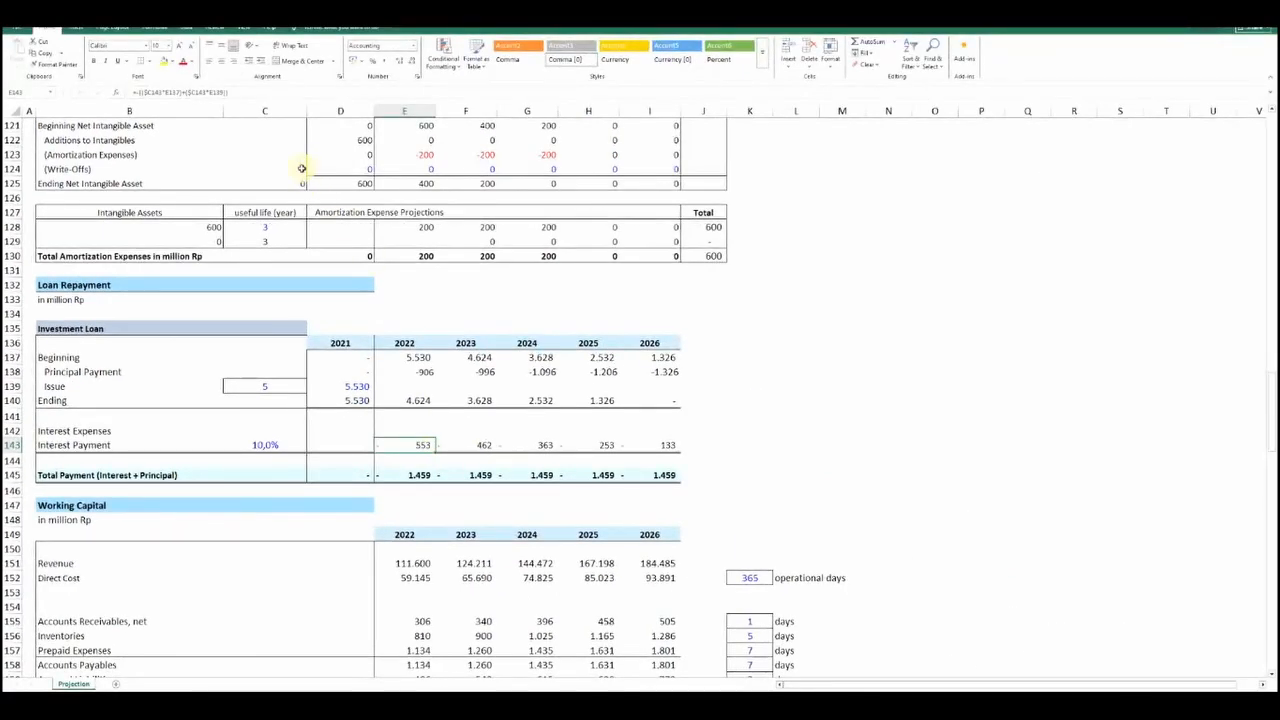
click(248, 93)
key(Return)
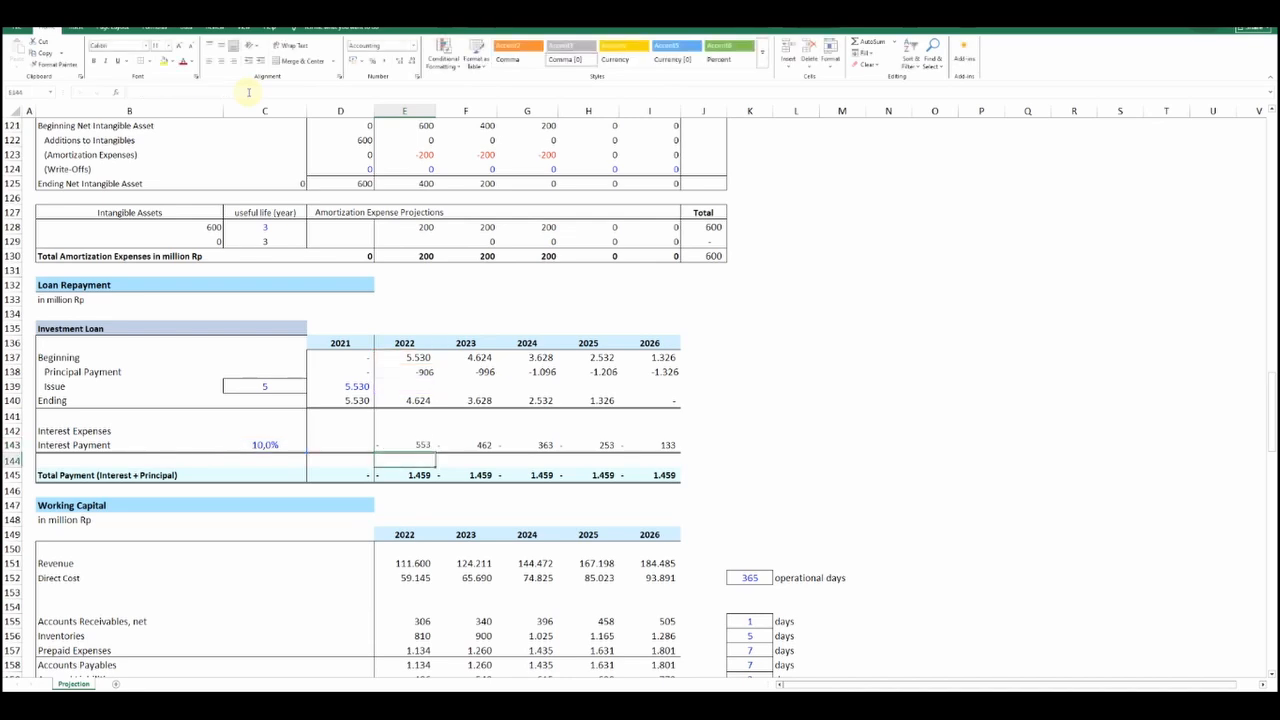
click(458, 441)
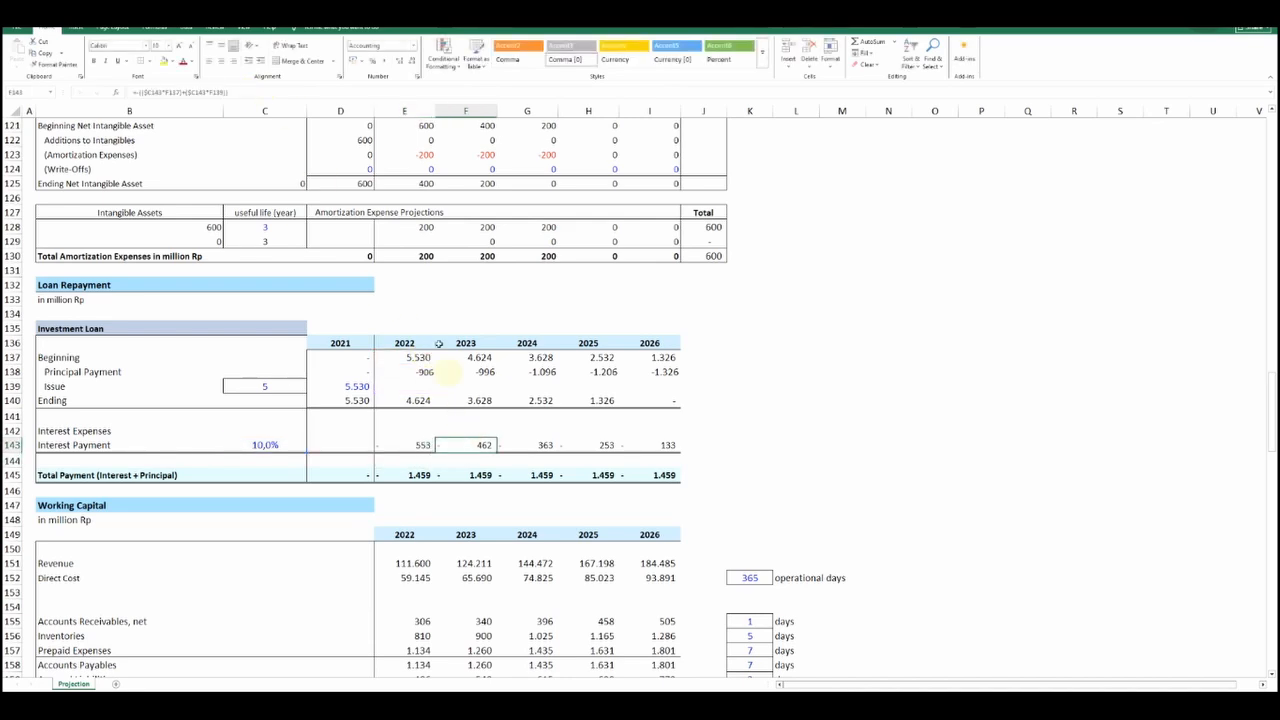
click(243, 94)
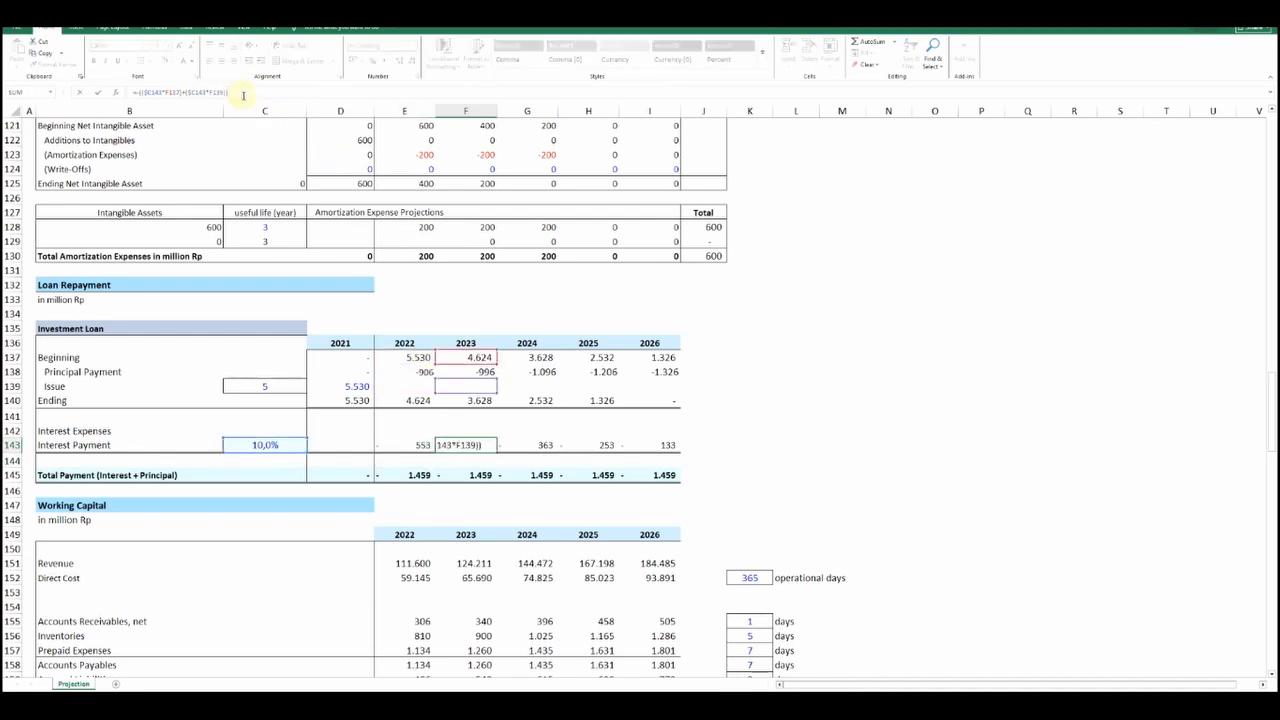
key(Return)
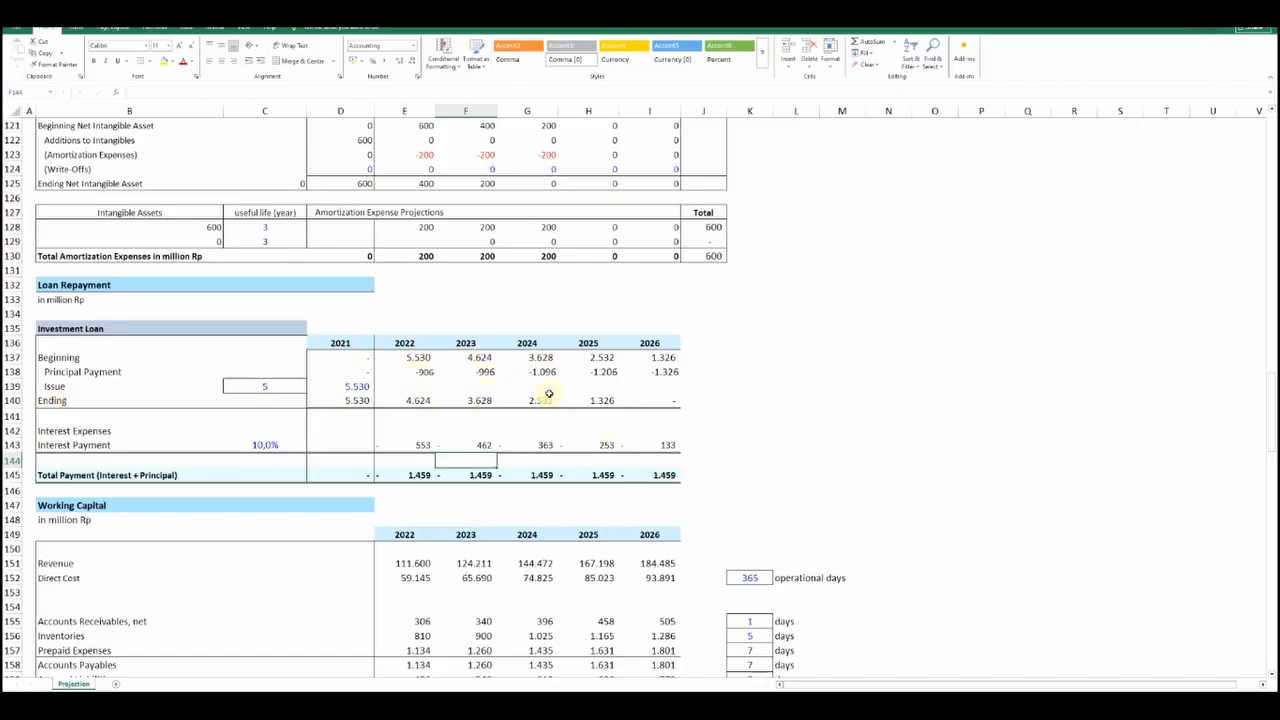
Check the Working Capital day assumptions for accounts receivable, inventories, prepaid expenses and accounts payable
click(707, 403)
scroll(706, 402, down, 5)
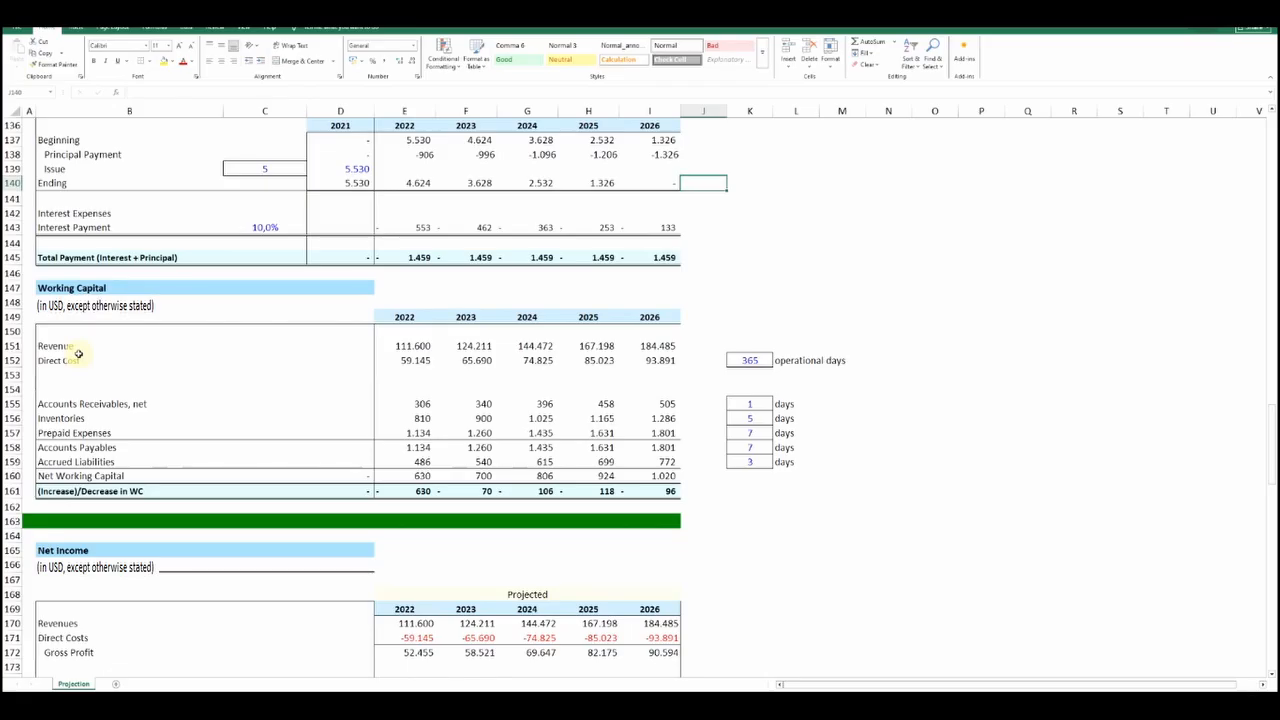
click(749, 403)
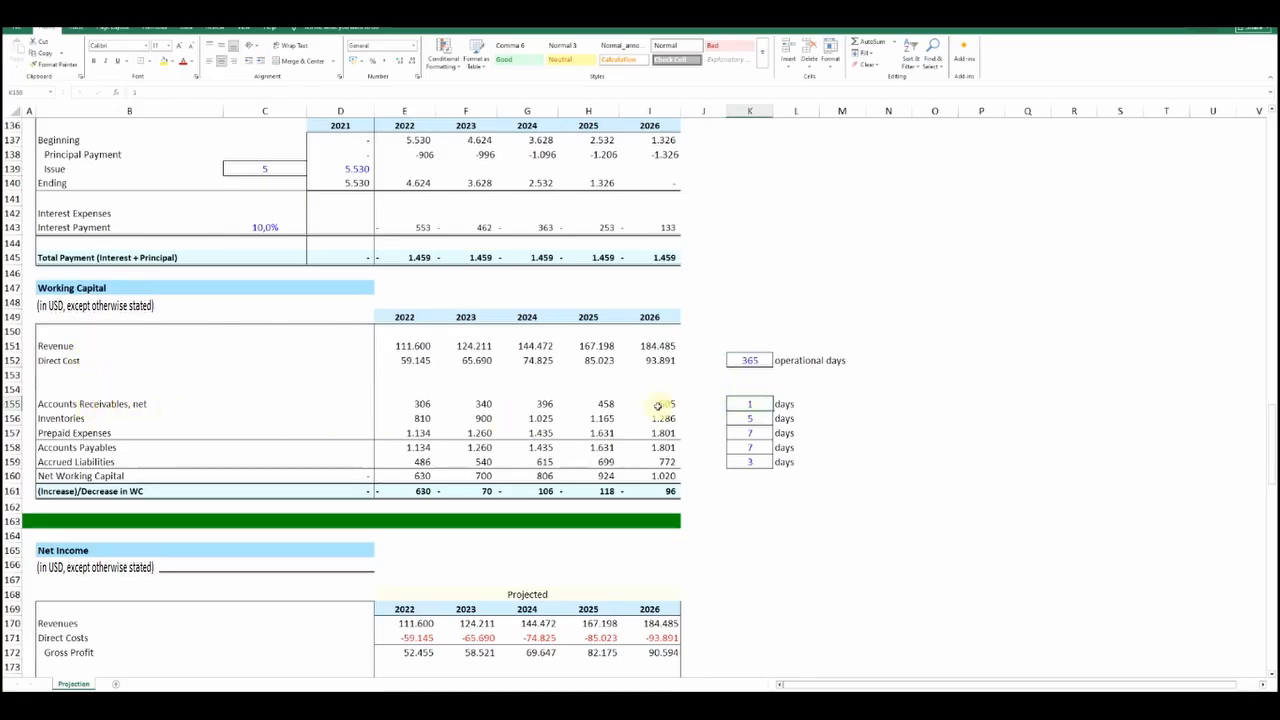
click(740, 417)
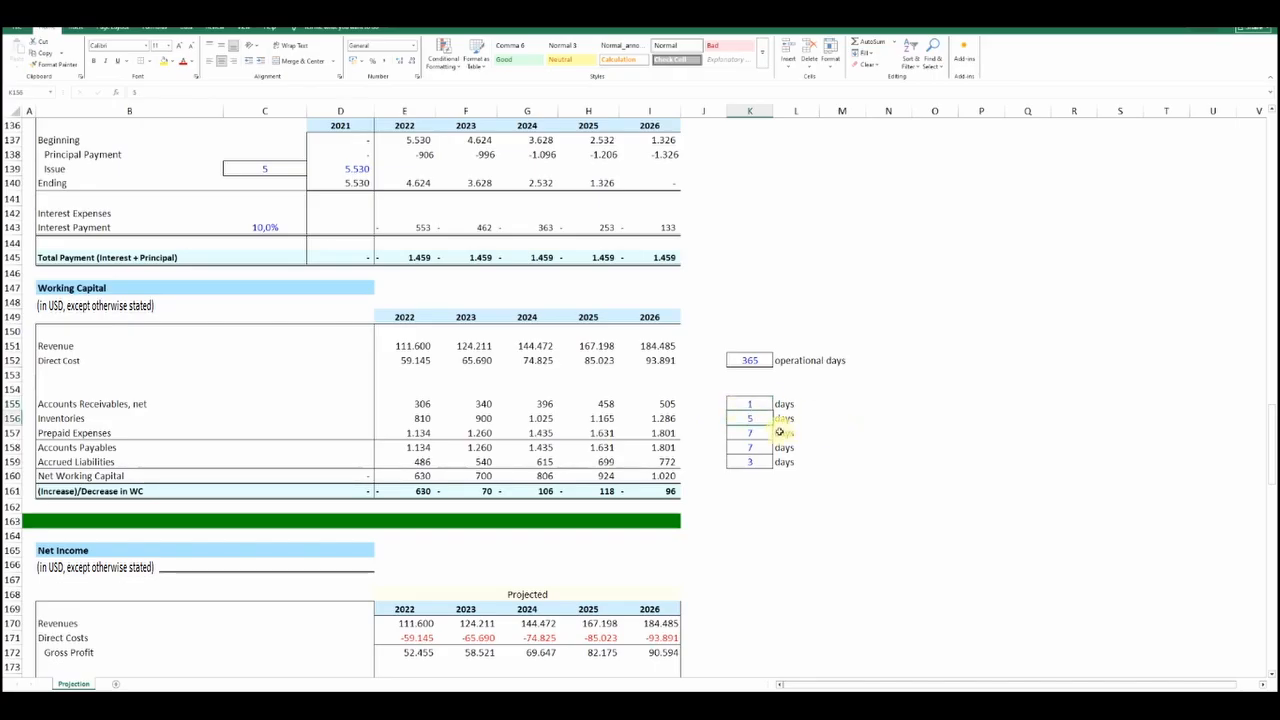
click(766, 432)
click(770, 447)
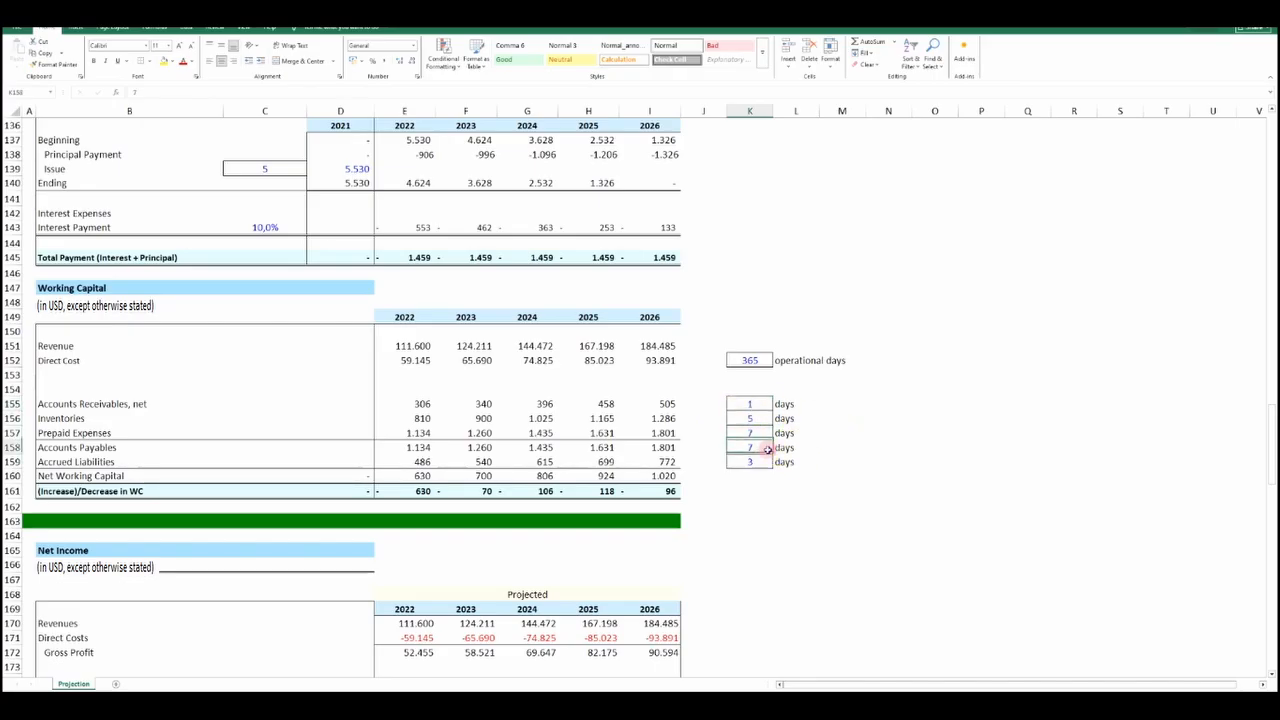
Check the Accrued Liabilities day assumption and inspect the 2022 Accounts Receivables formula in the Working Capital table
click(764, 462)
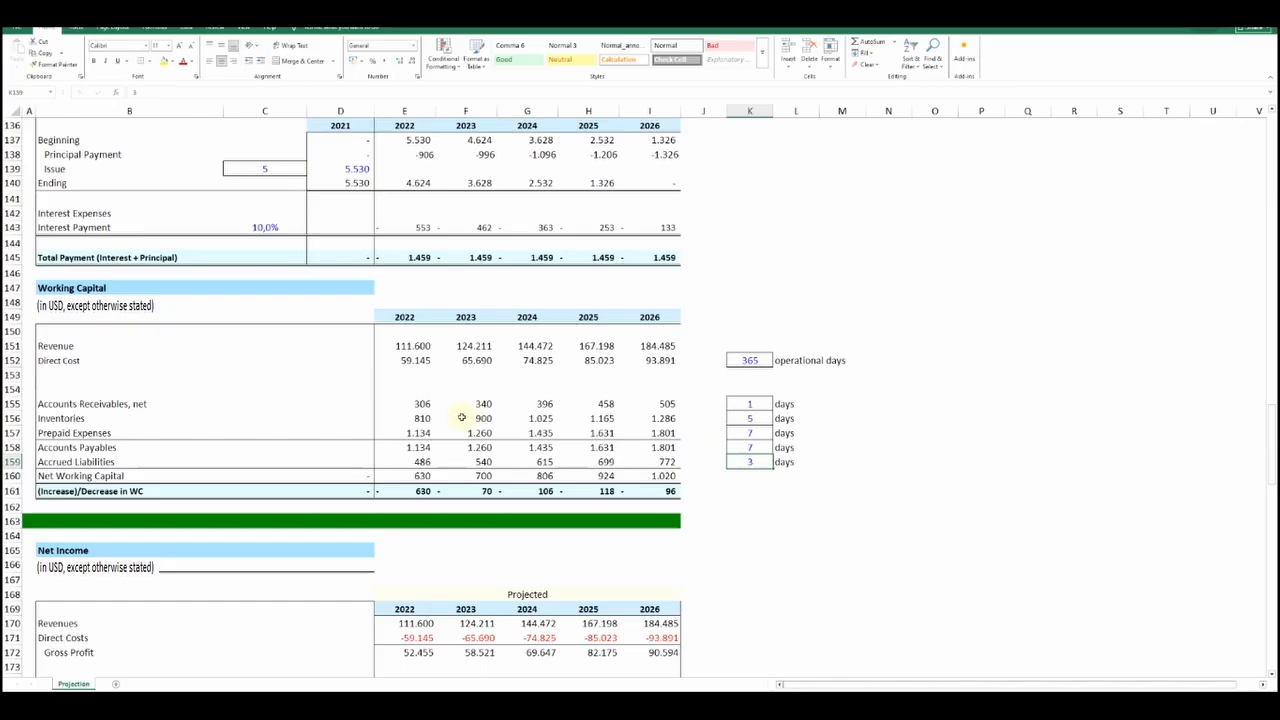
click(418, 404)
click(211, 88)
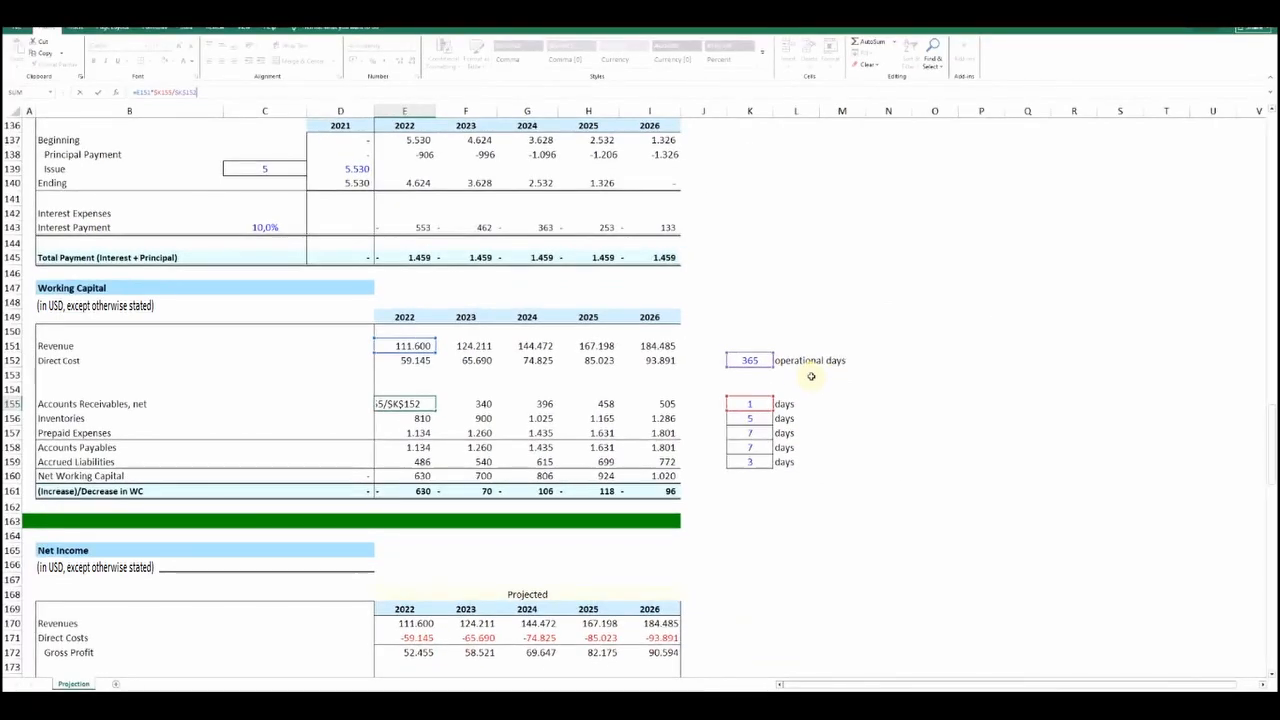
key(Return)
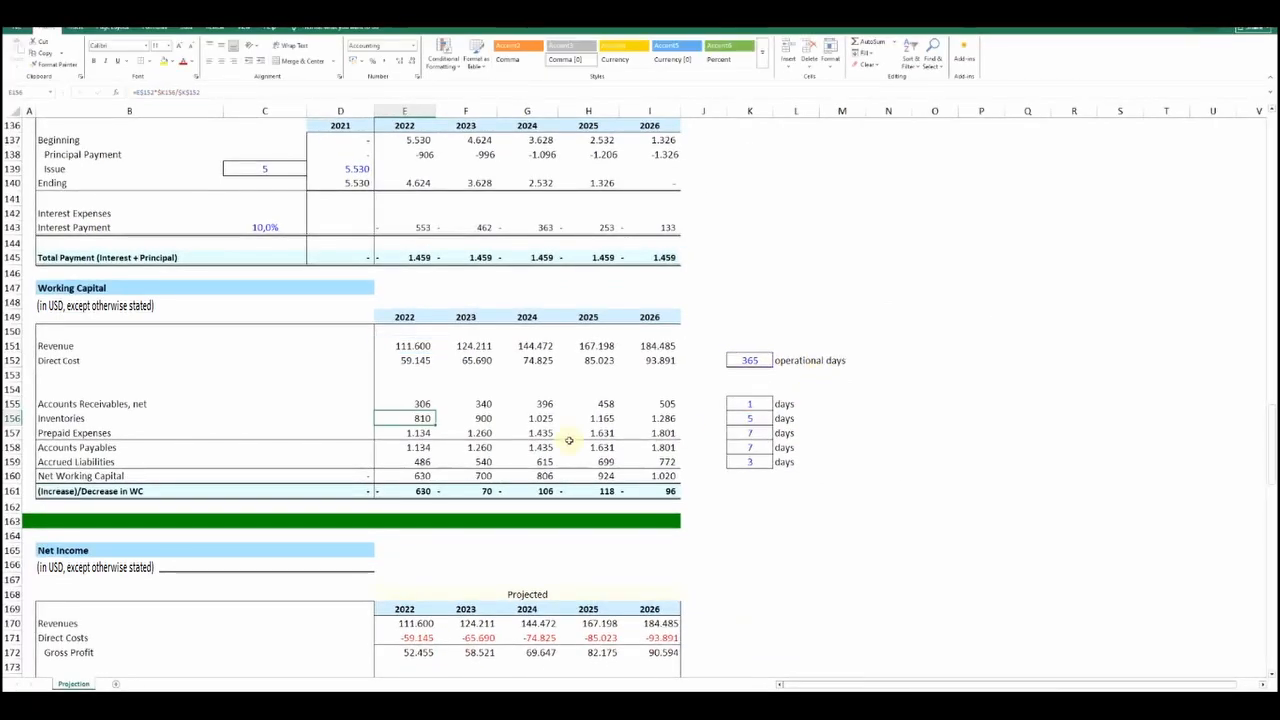
Inspect the 2022 Inventories and Prepaid Expenses formulas and the cells they reference in the Working Capital table
click(203, 91)
key(Return)
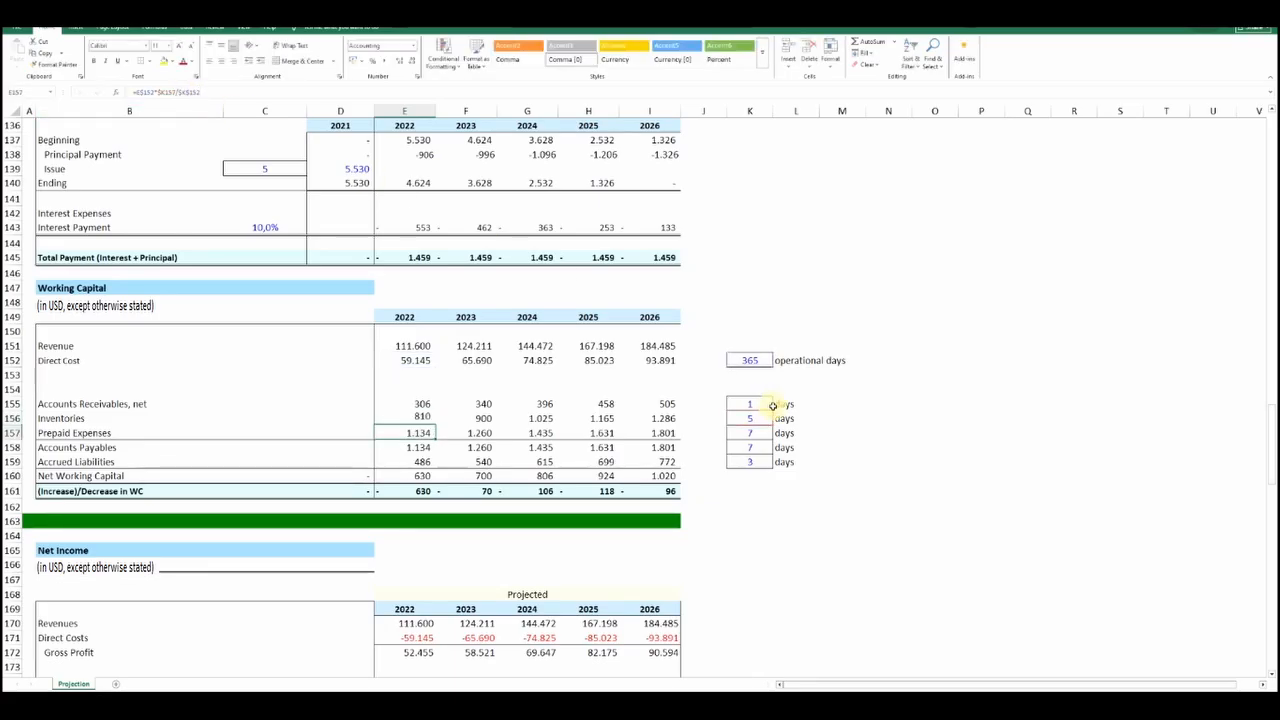
click(224, 90)
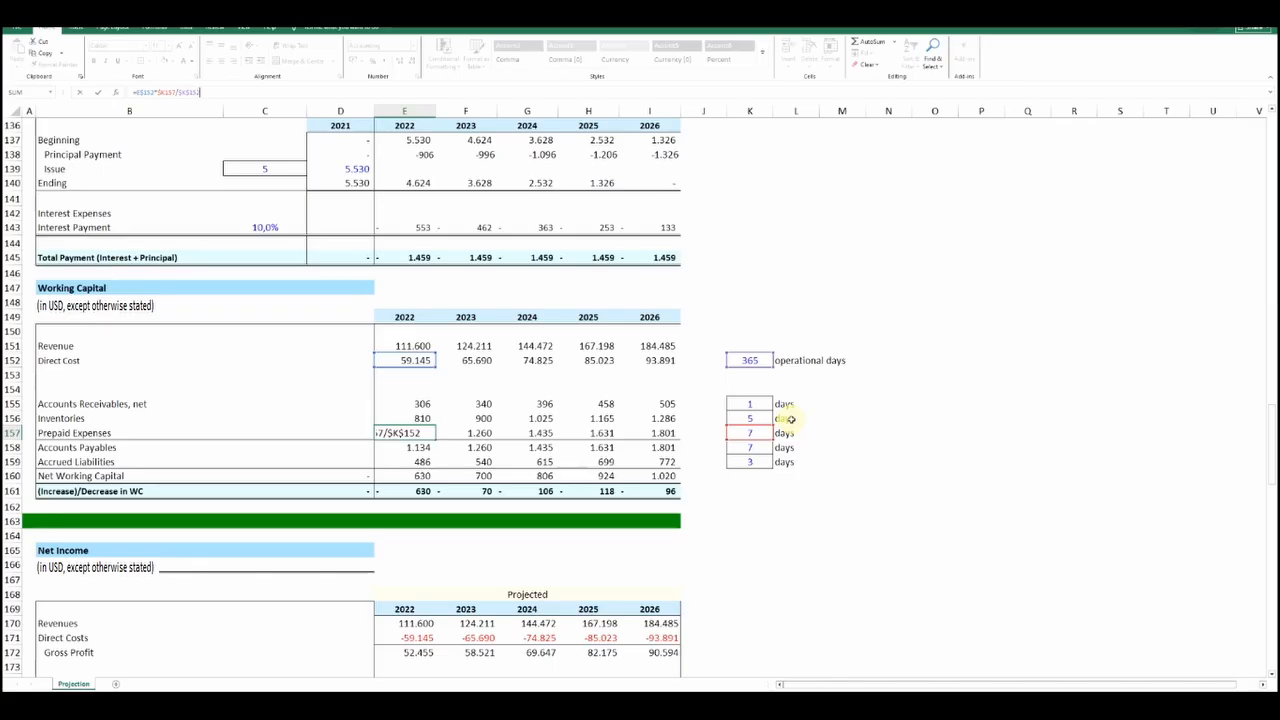
key(Return)
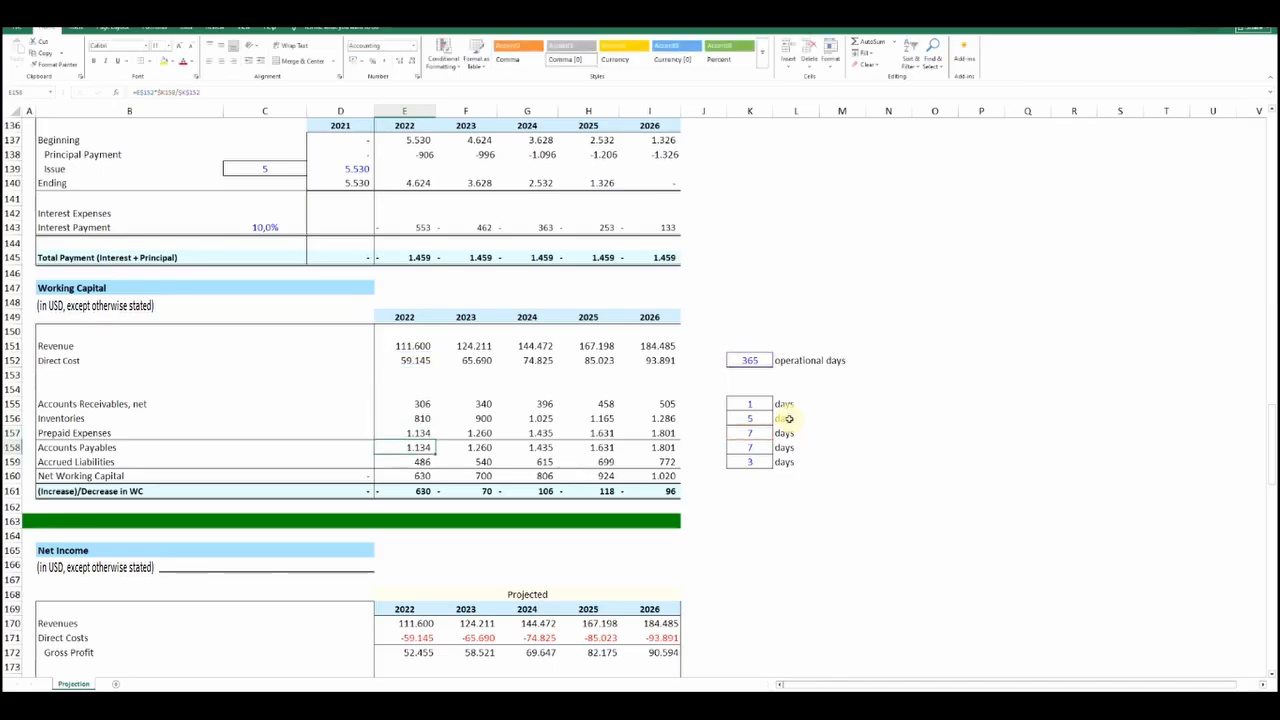
Inspect the 2022 Accounts Payables and Accrued Liabilities formulas in the Working Capital table
click(224, 93)
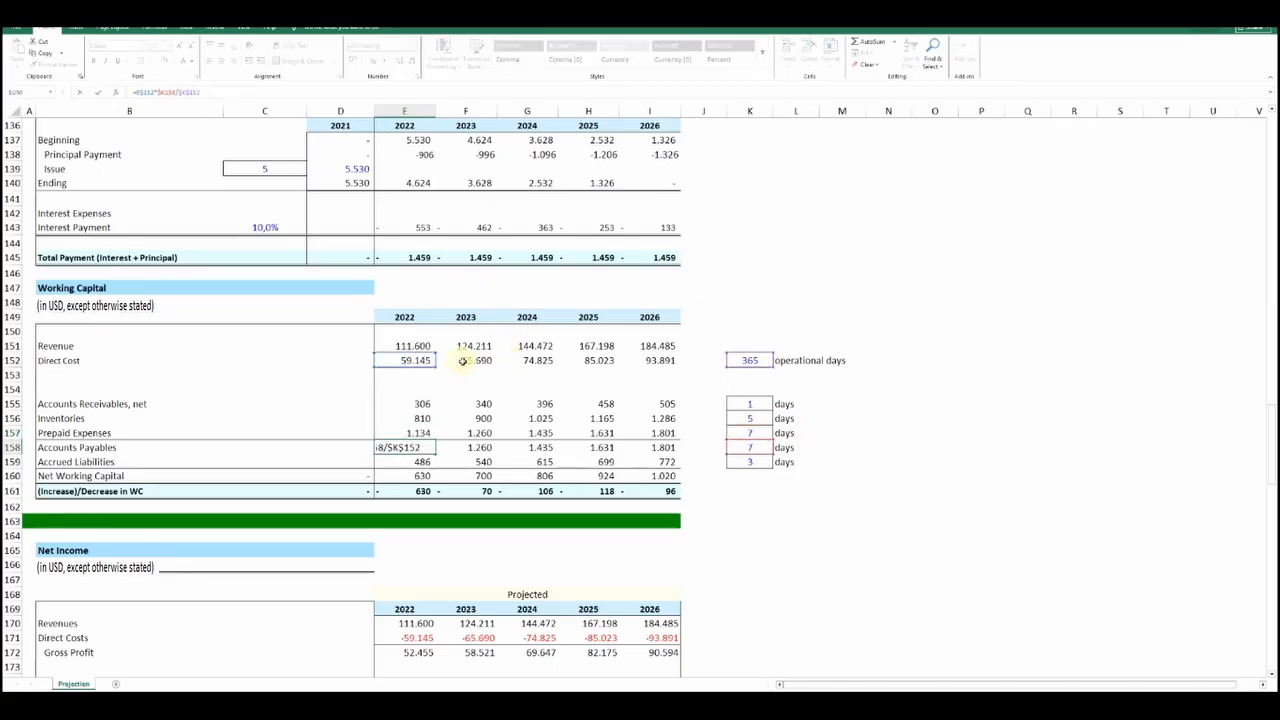
key(Return)
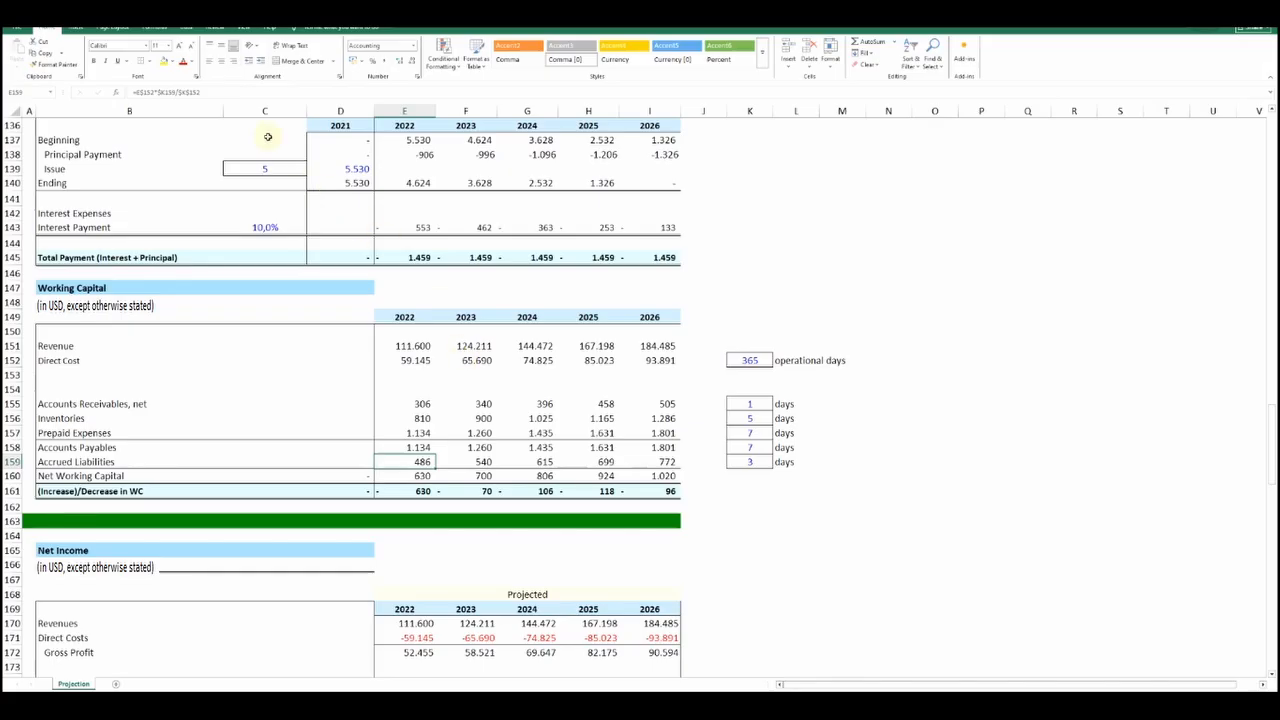
click(225, 93)
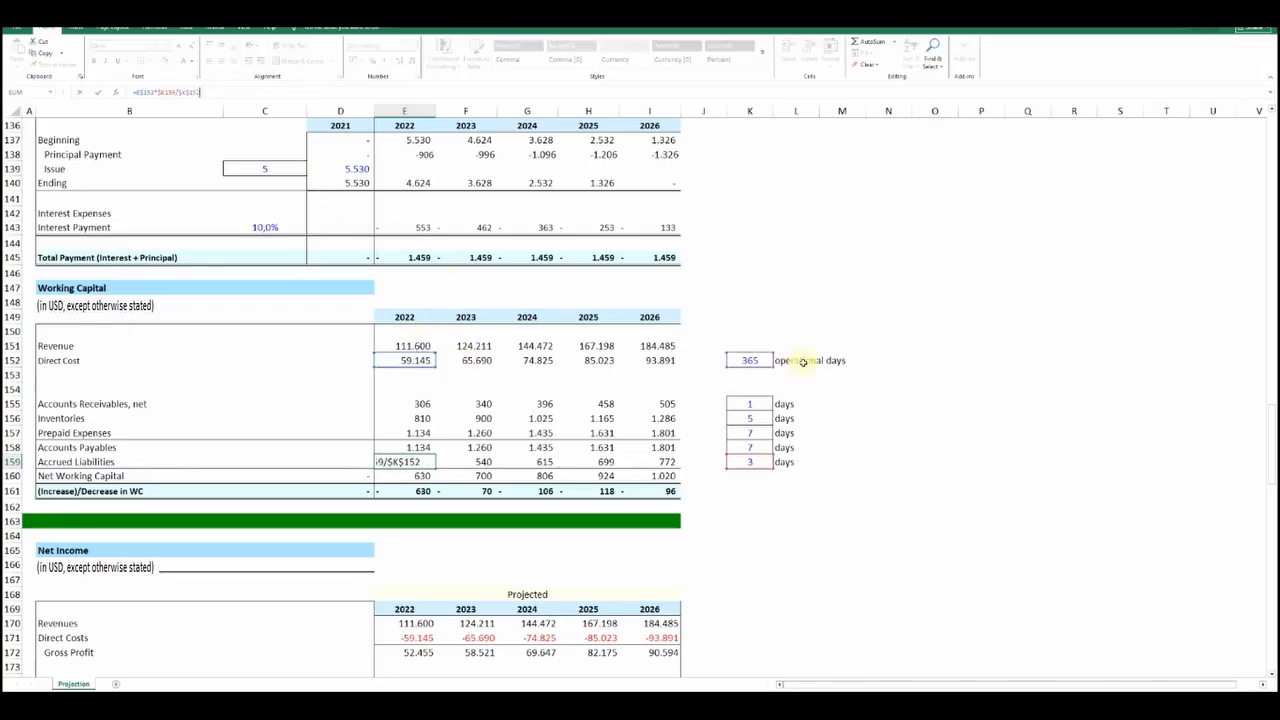
key(Return)
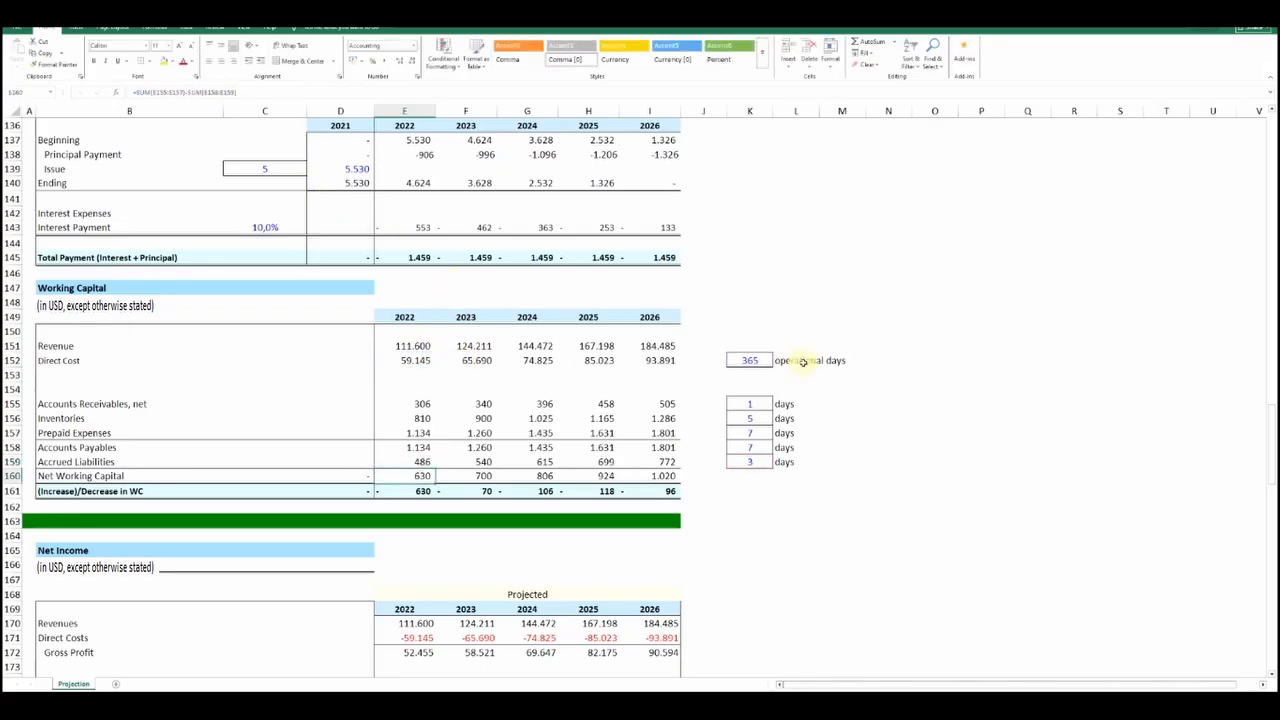
Review the (Increase)/Decrease in WC formulas for each year from 2022 to 2026
click(412, 491)
click(470, 491)
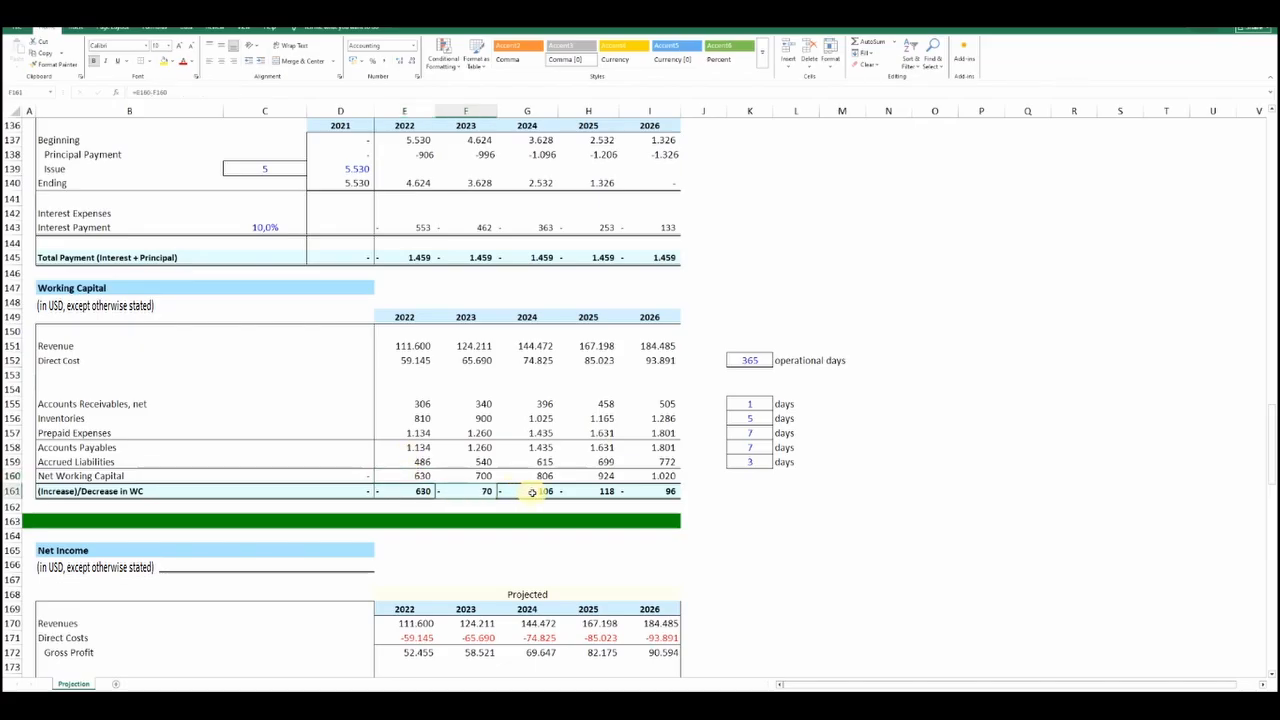
click(535, 491)
click(600, 491)
click(664, 491)
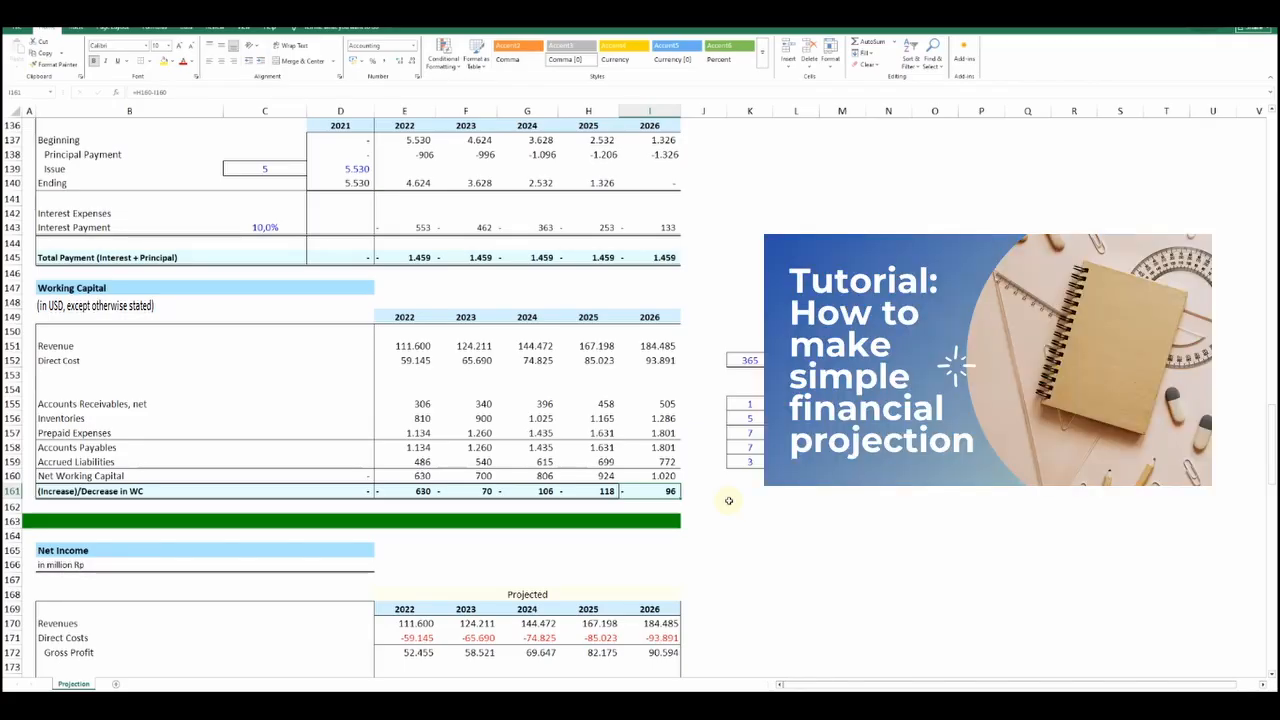
Trace the 2022 Revenues formula in the Net Income statement back to the total revenue row
scroll(729, 500, down, 6)
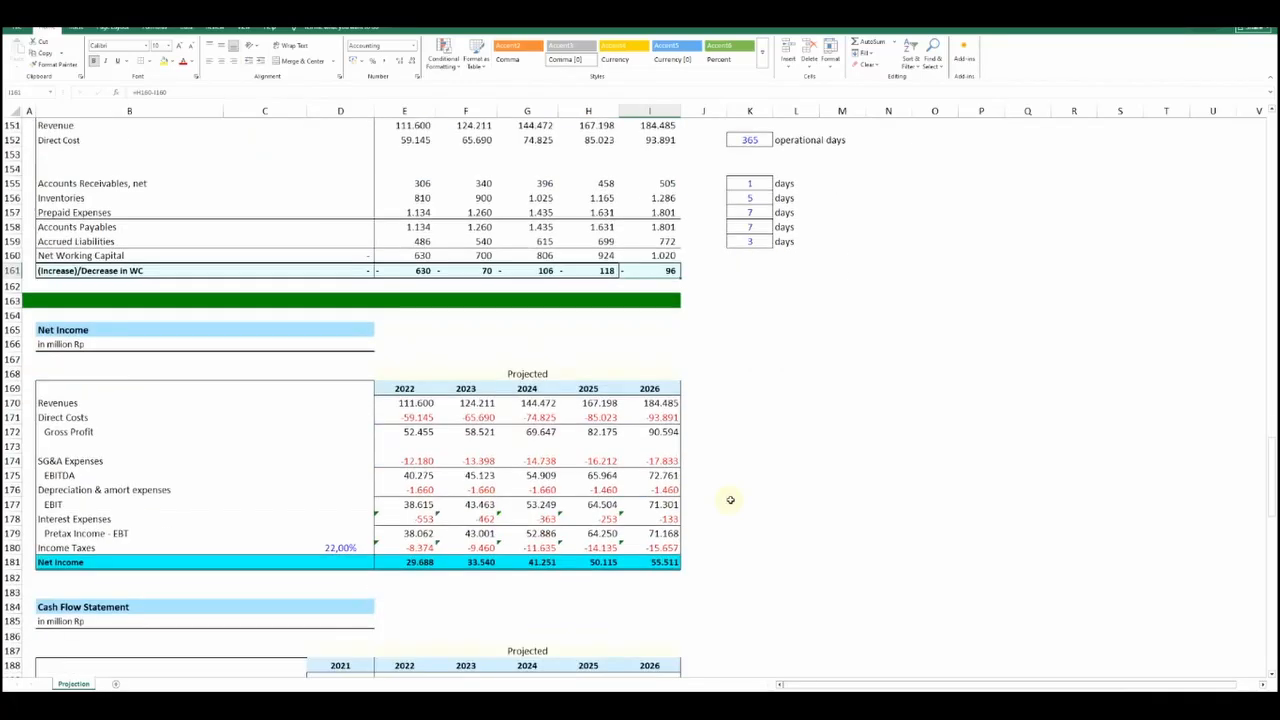
click(410, 360)
click(180, 96)
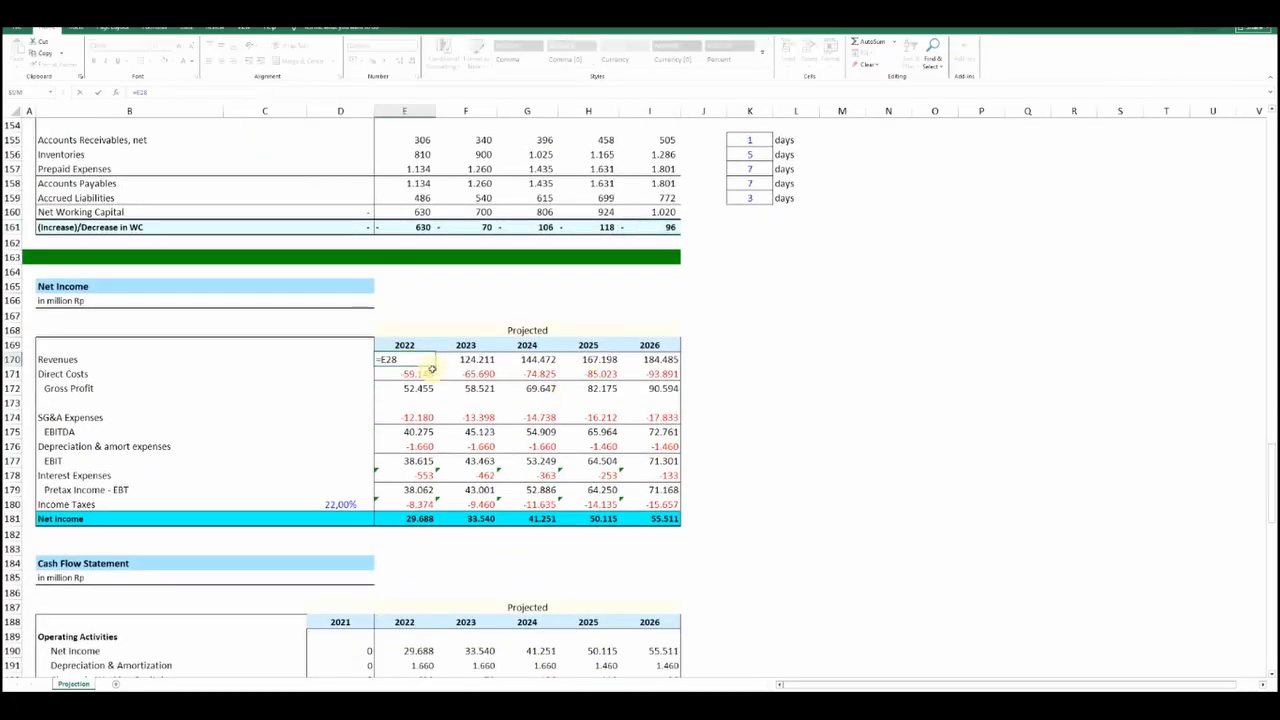
scroll(430, 370, up, 20)
scroll(432, 369, up, 20)
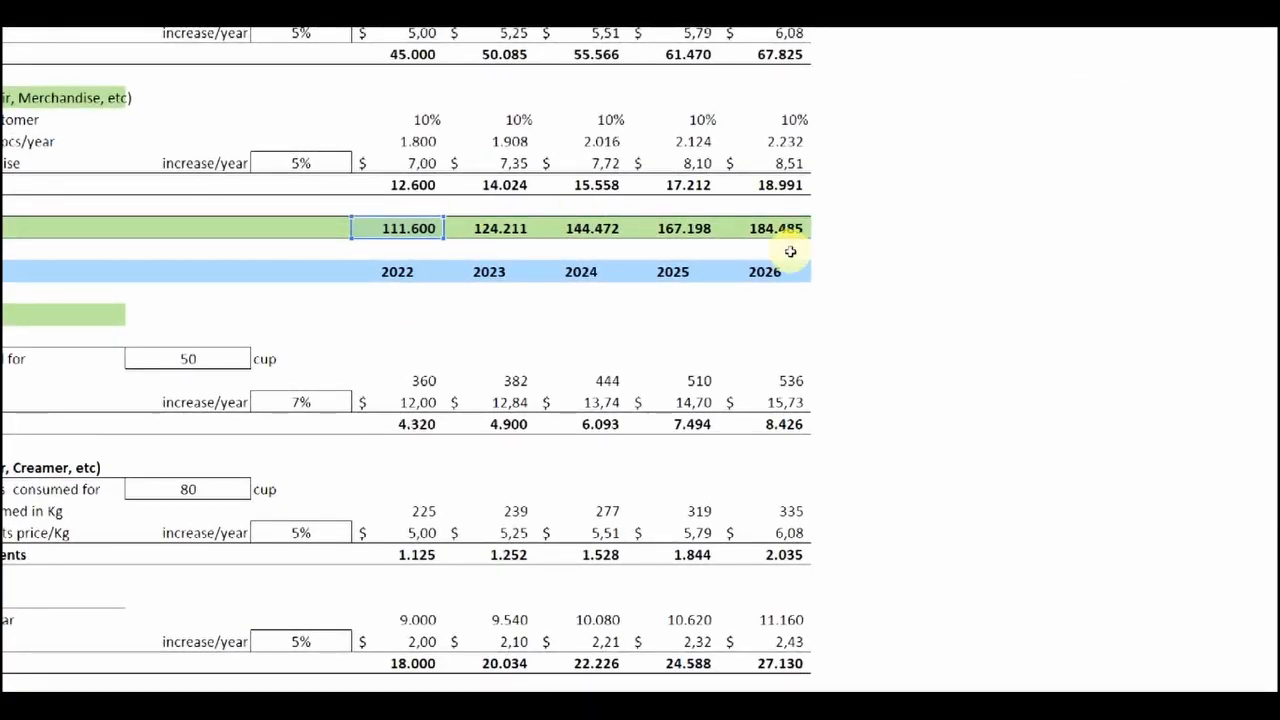
scroll(72, 290, down, 20)
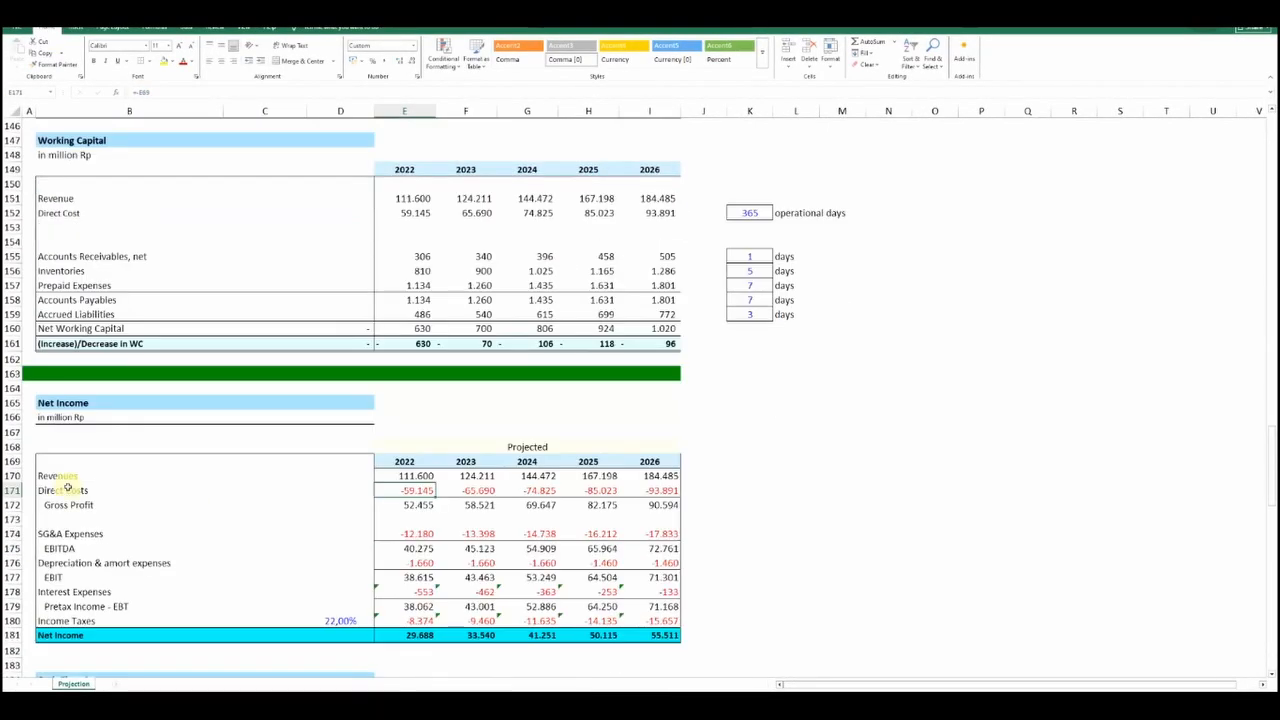
Trace the 2022 Direct Costs formula in the Net Income statement back to the Total Direct Cost row
key(F2)
scroll(380, 310, up, 20)
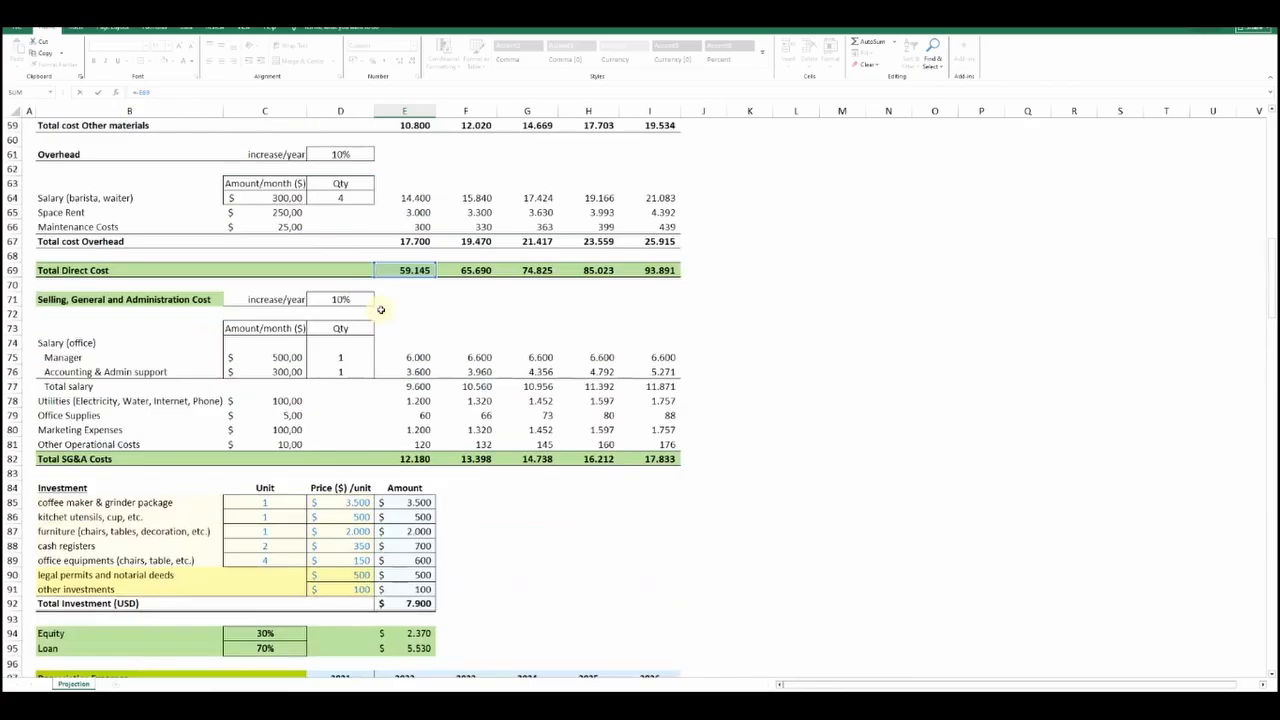
scroll(380, 310, up, 2)
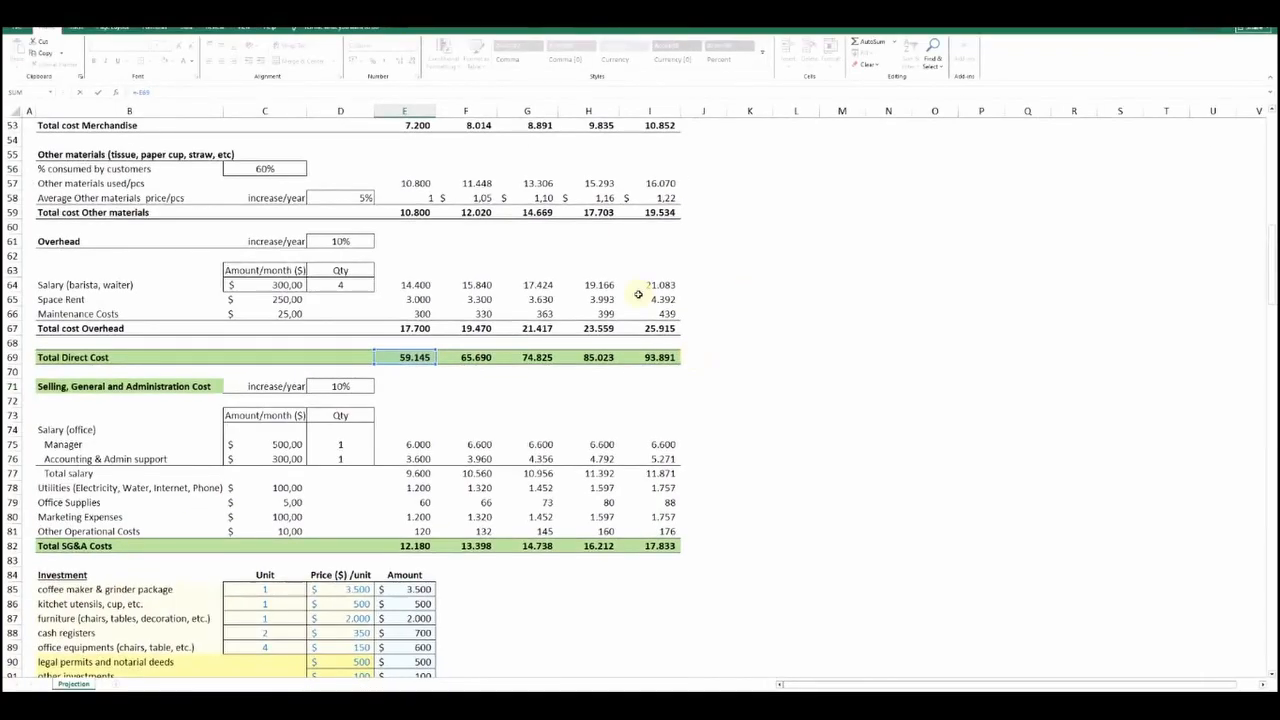
key(Return)
scroll(620, 310, down, 7)
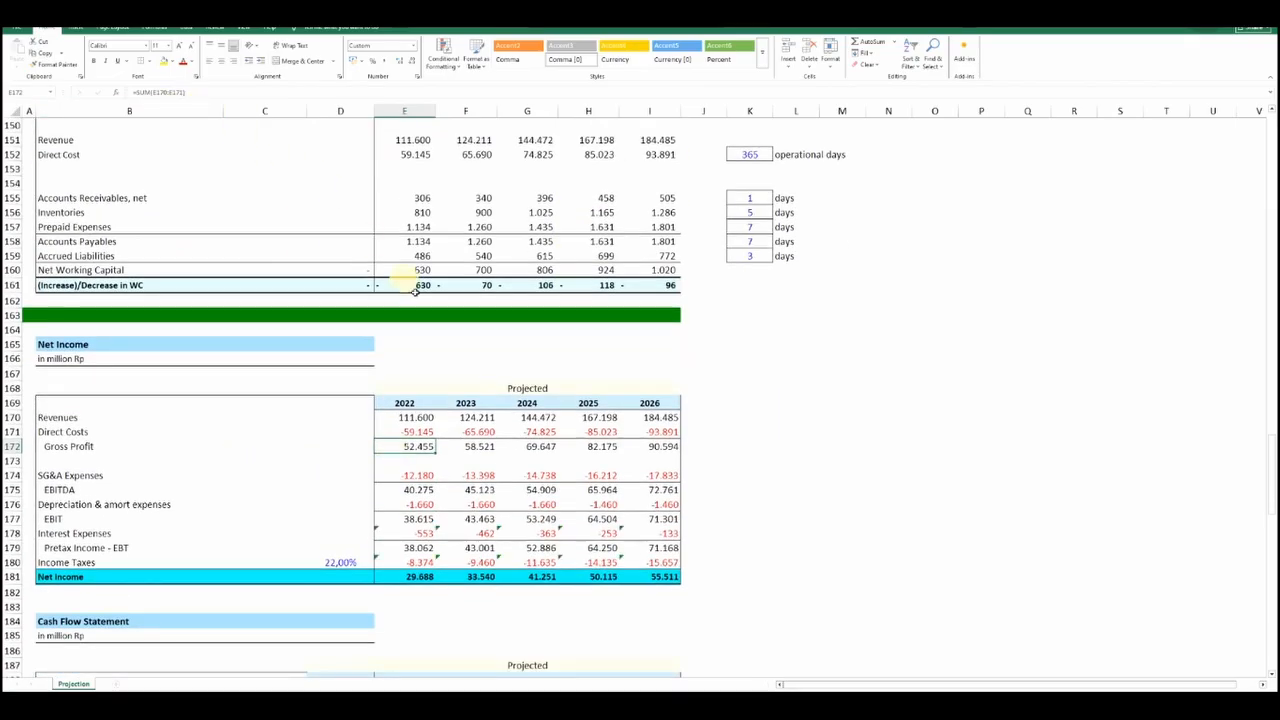
Trace the 2022 SG&A Expenses formula in the Net Income statement back to the Total SG&A Costs row
click(425, 476)
double_click(425, 476)
scroll(406, 374, up, 20)
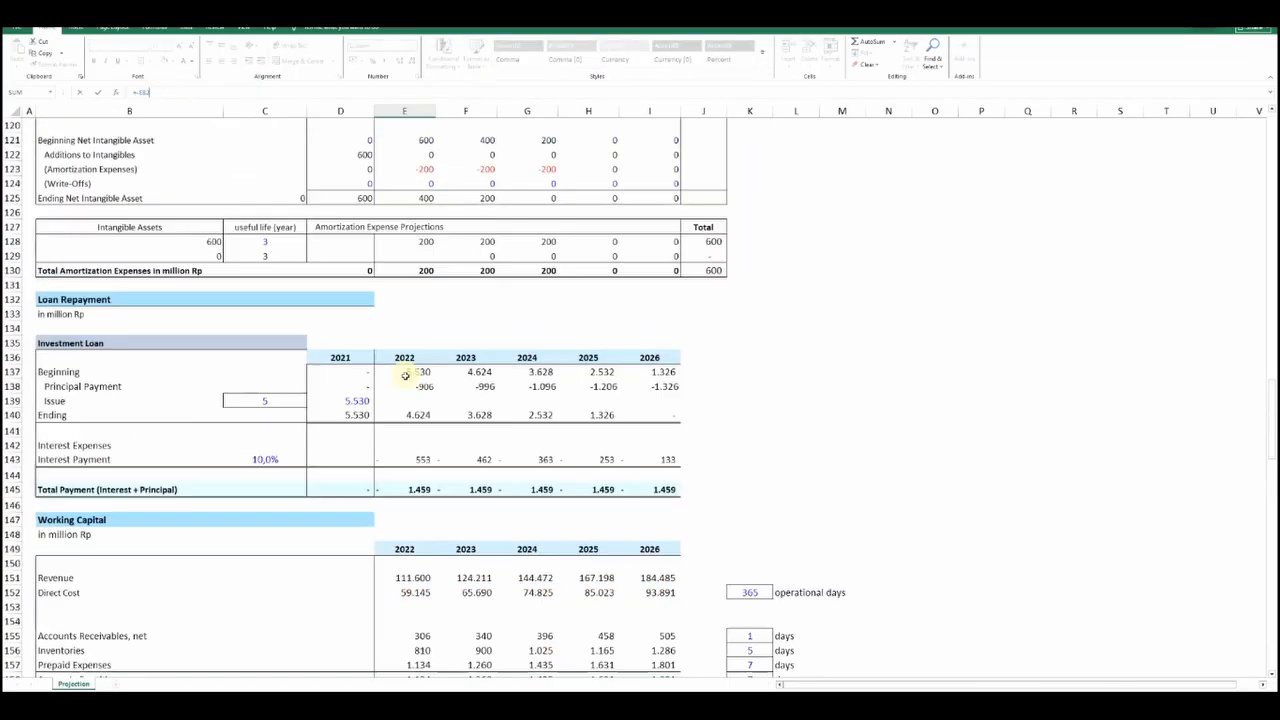
scroll(406, 374, up, 3)
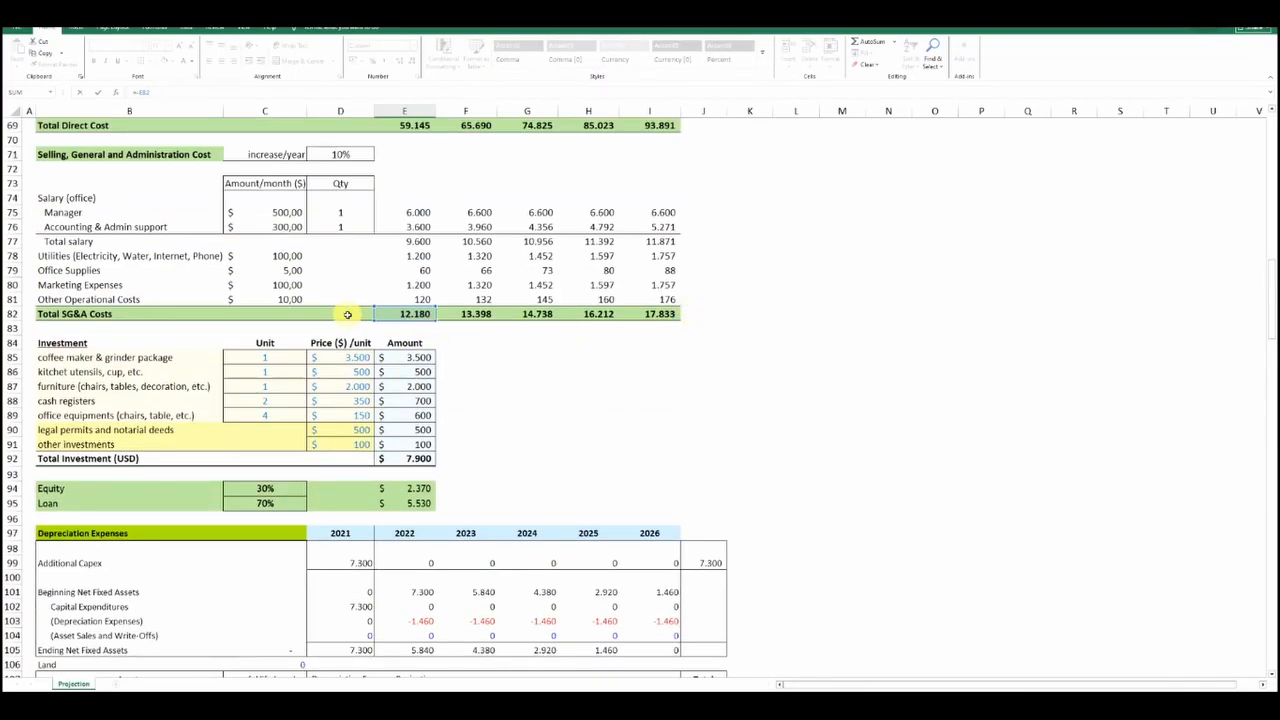
key(Return)
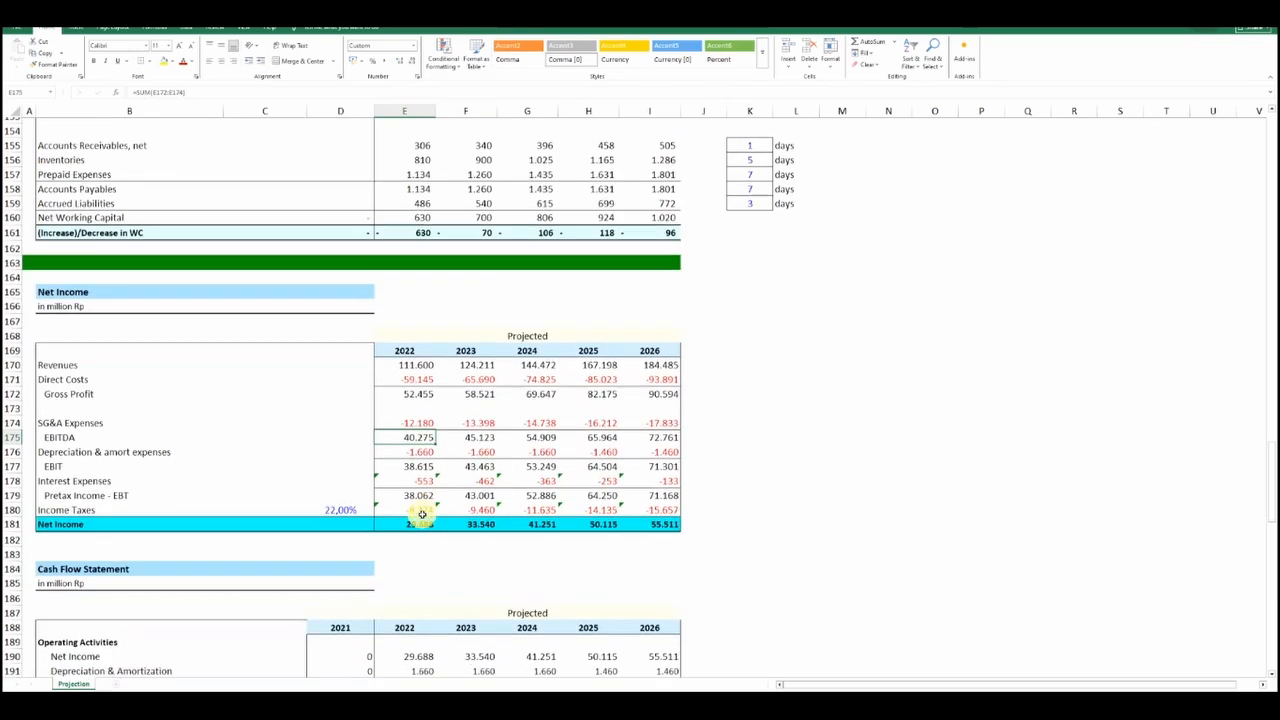
Trace the 2022 Depreciation & amort expenses formula back to the total depreciation and total amortization rows
key(Down)
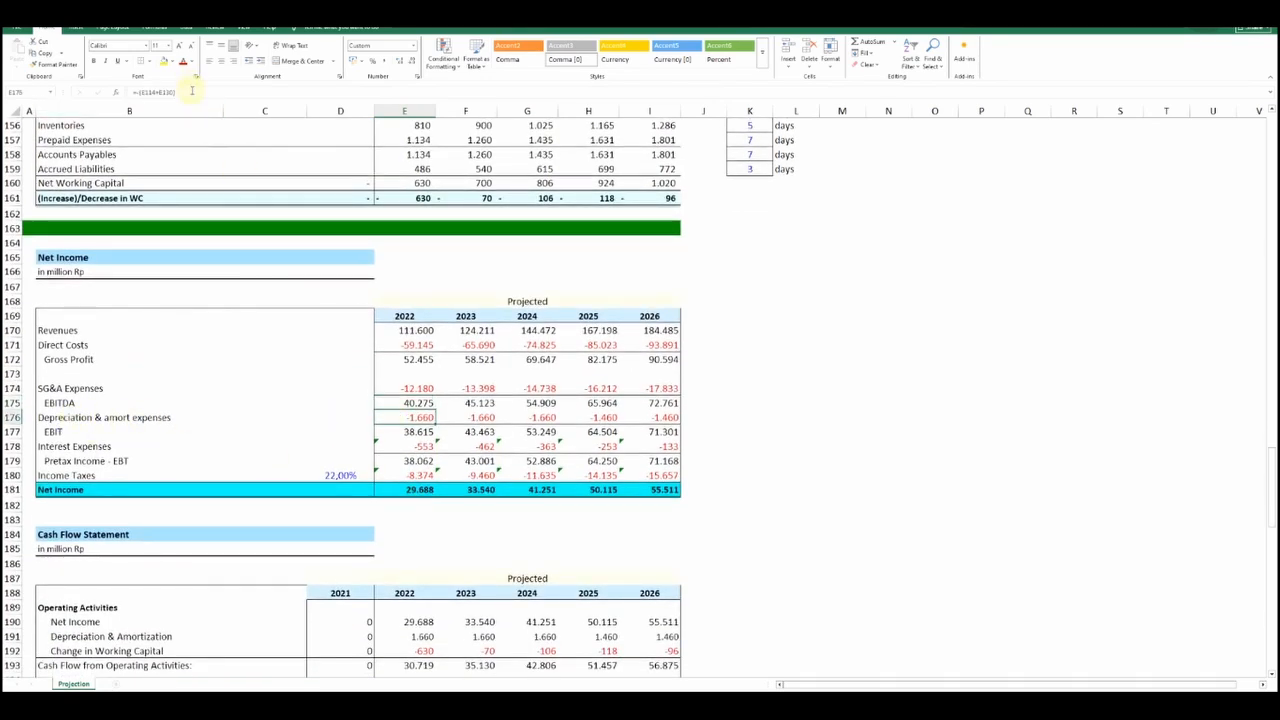
key(F2)
scroll(315, 265, up, 14)
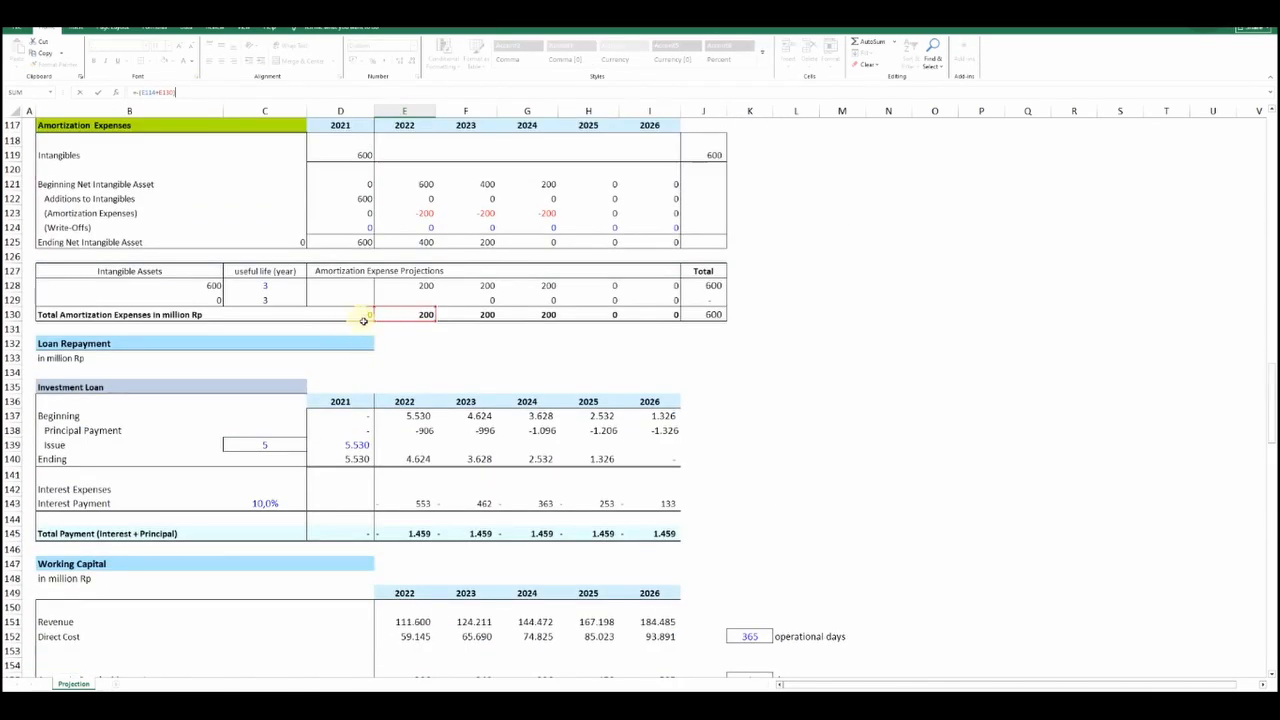
scroll(283, 357, up, 4)
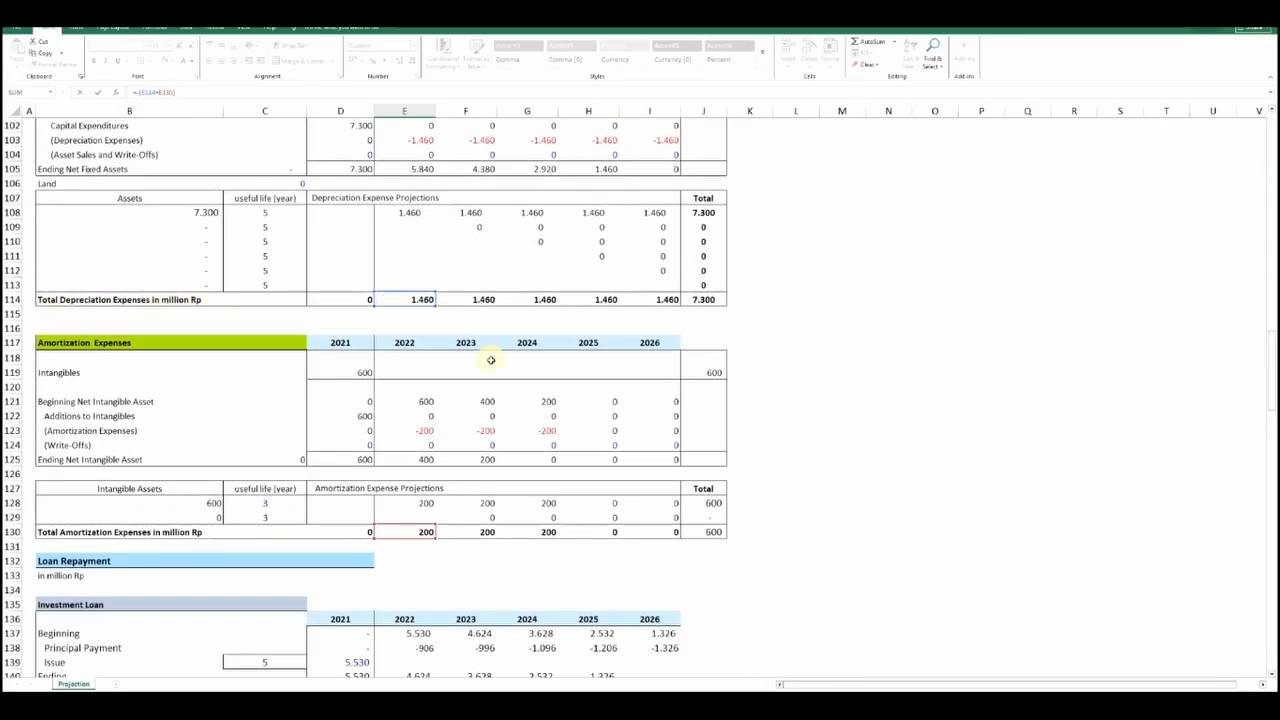
key(Return)
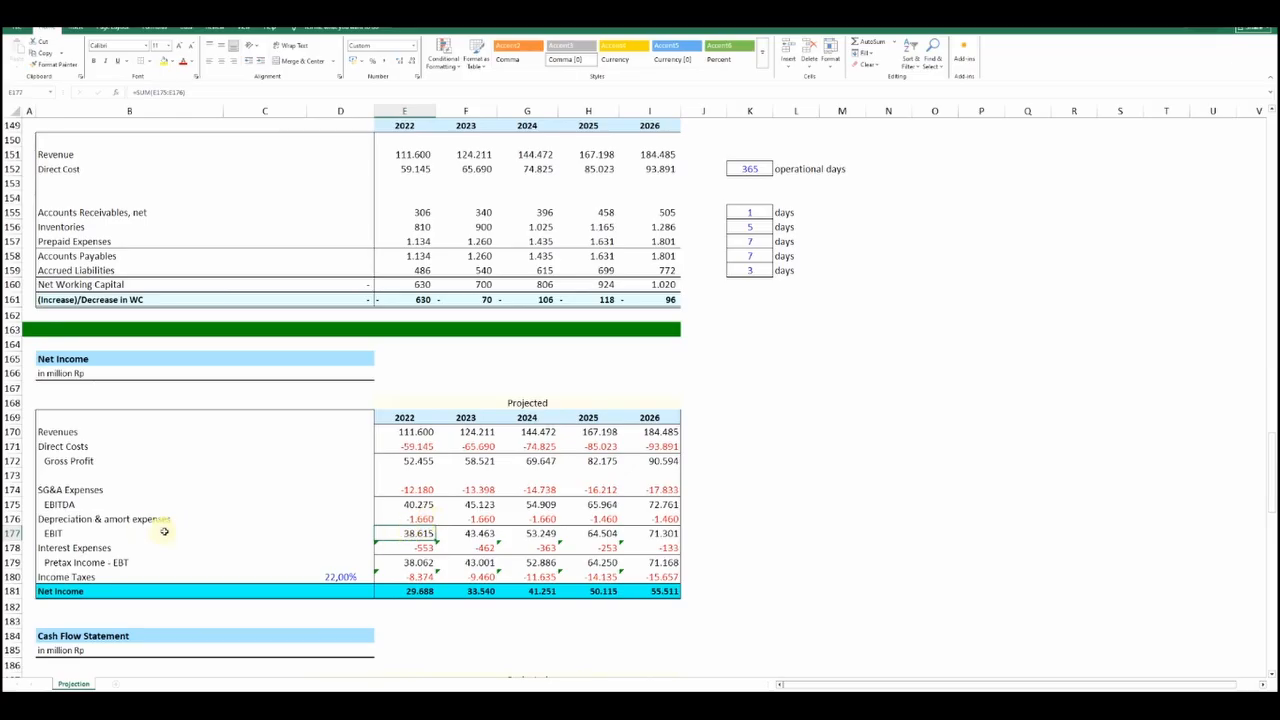
Trace the 2022 Interest Expenses formula in the Net Income statement back to the investment loan's Interest Payment
click(392, 549)
click(166, 94)
scroll(371, 380, up, 4)
scroll(371, 380, up, 2)
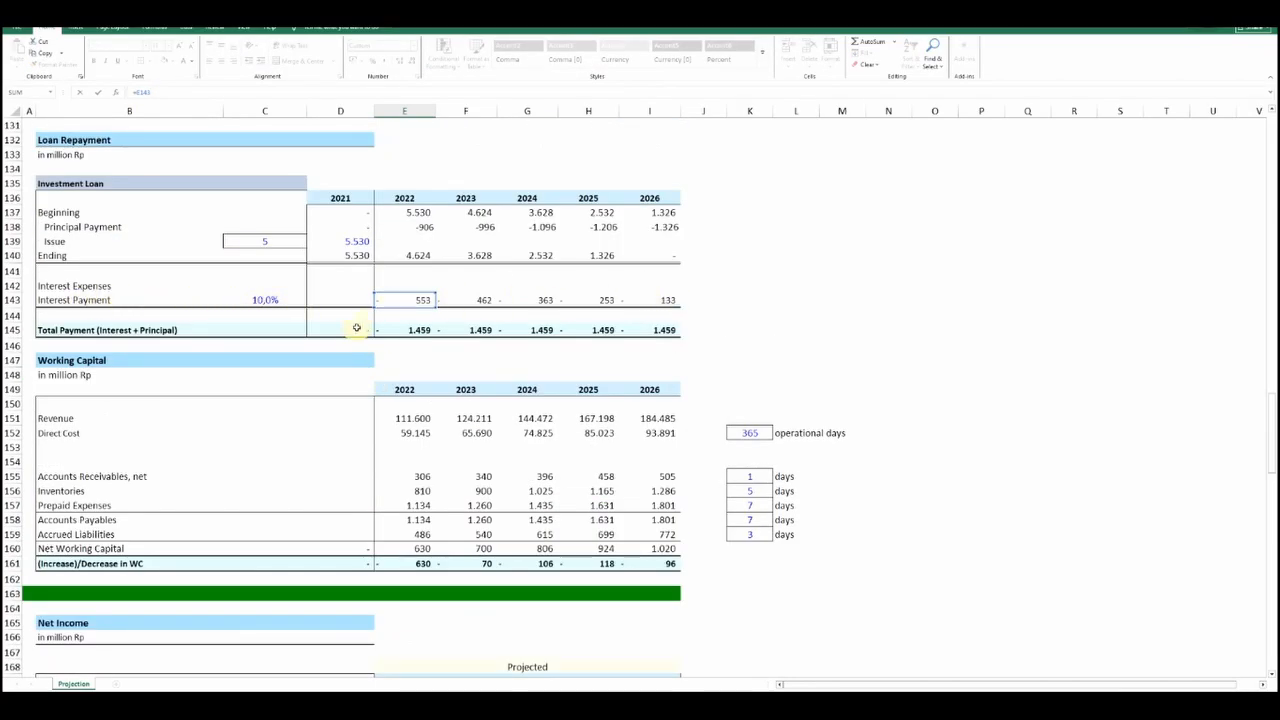
key(Return)
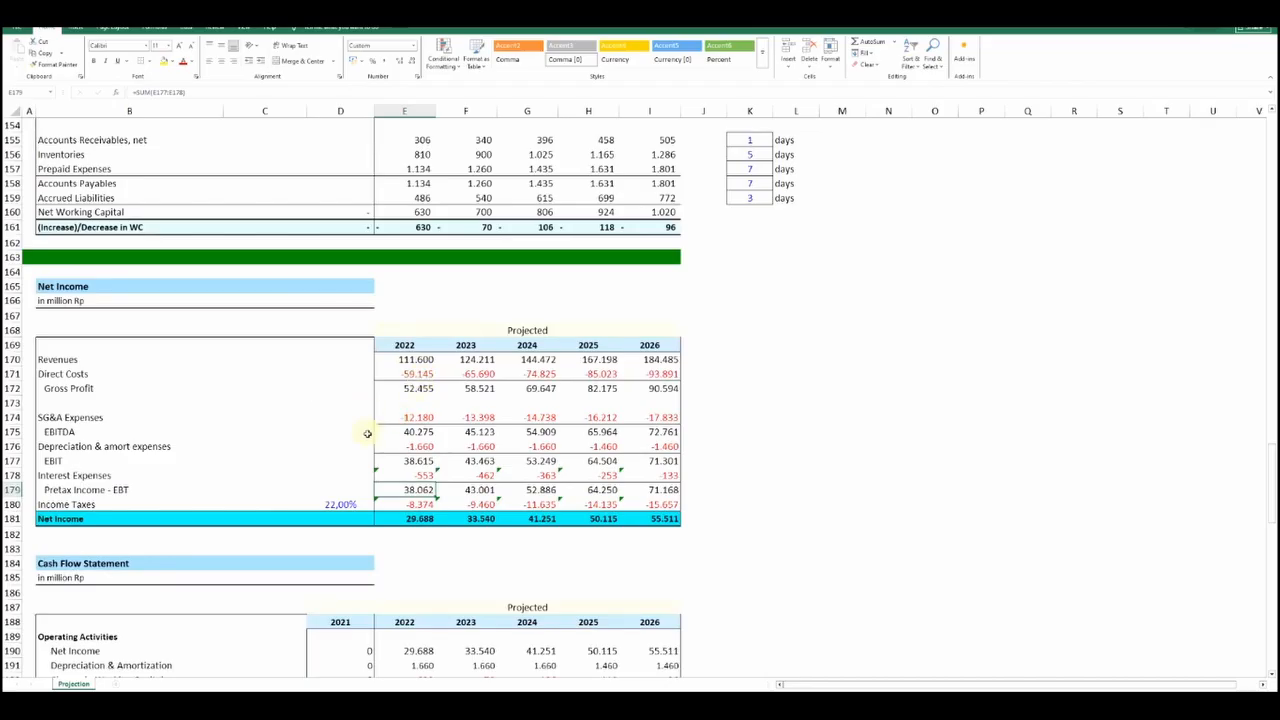
Inspect the IF formula behind the 2022 Income Taxes and the tax rate and pretax income cells it references
click(402, 503)
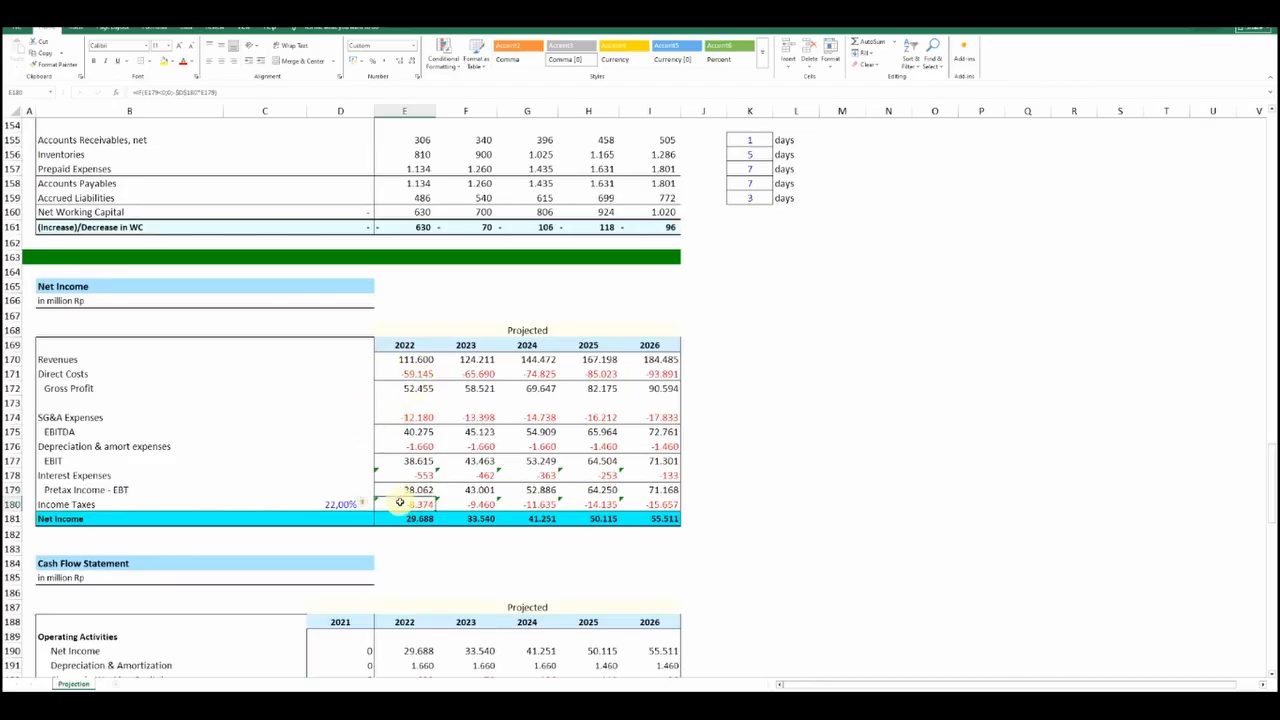
click(225, 92)
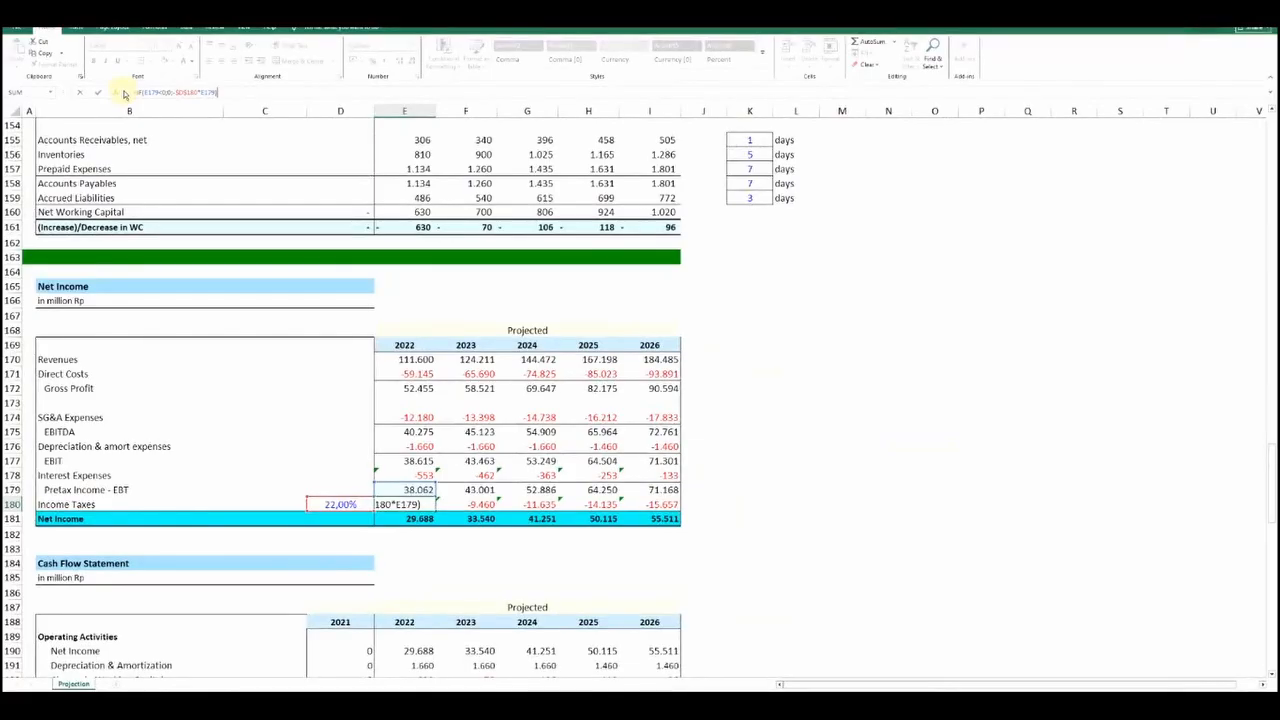
key(Return)
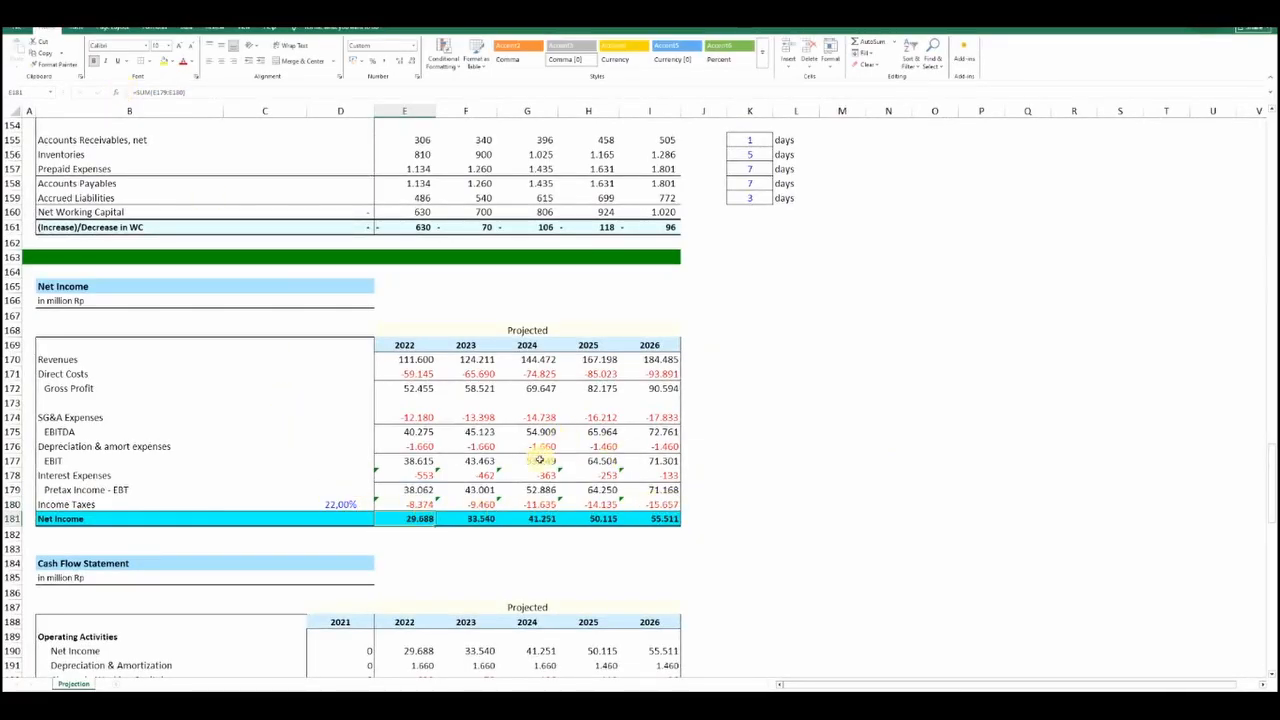
Trace the 2022 Net Income formula in the Cash Flow Statement back to the Net Income statement and check the 2026 cell
scroll(539, 459, down, 4)
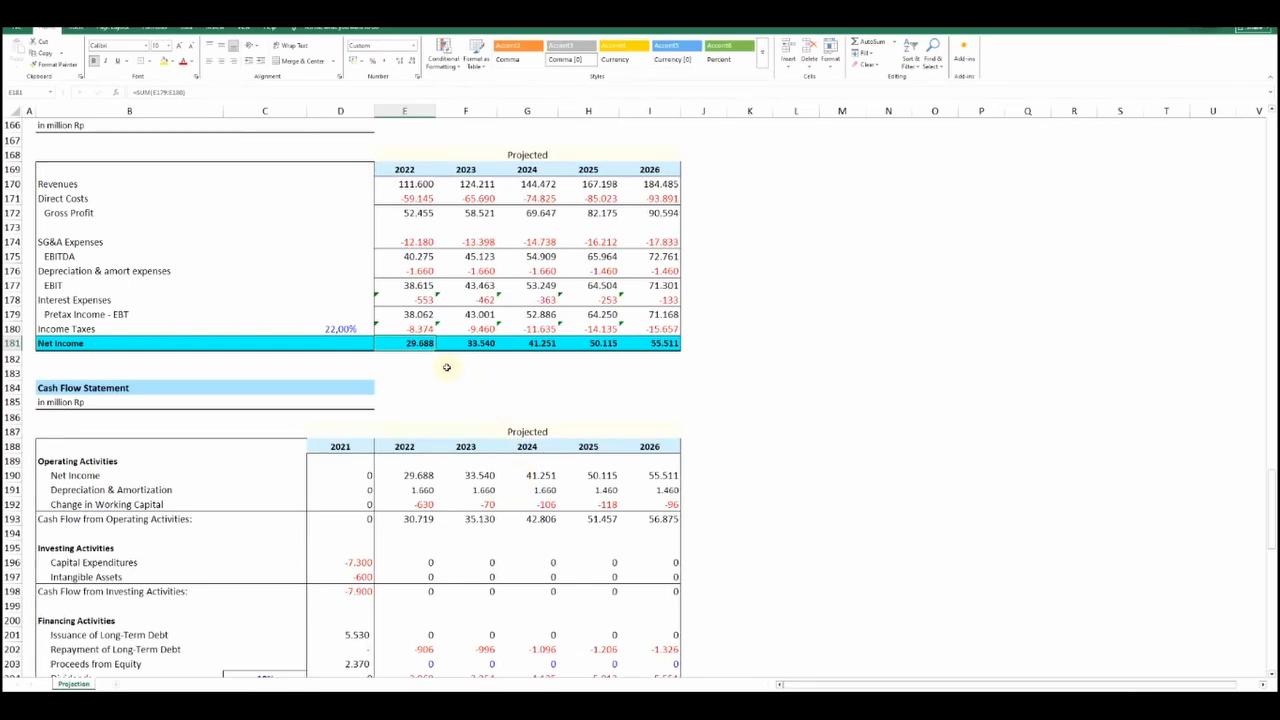
click(390, 375)
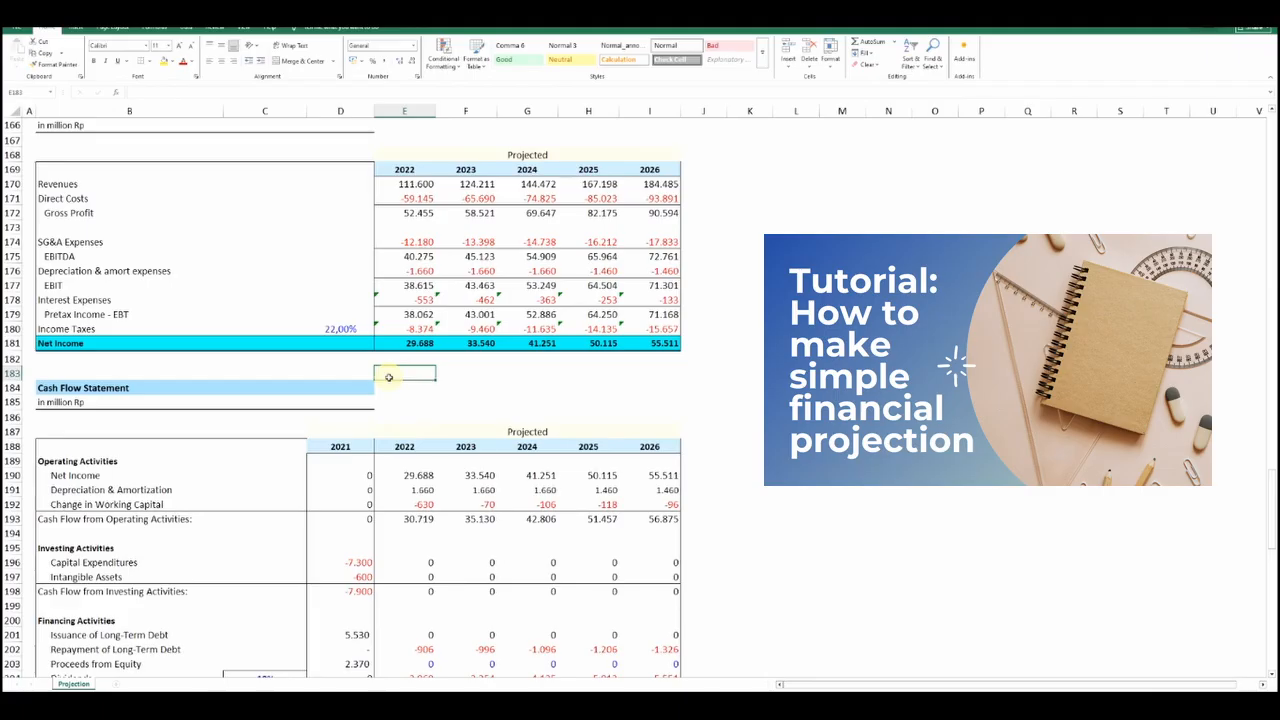
click(60, 477)
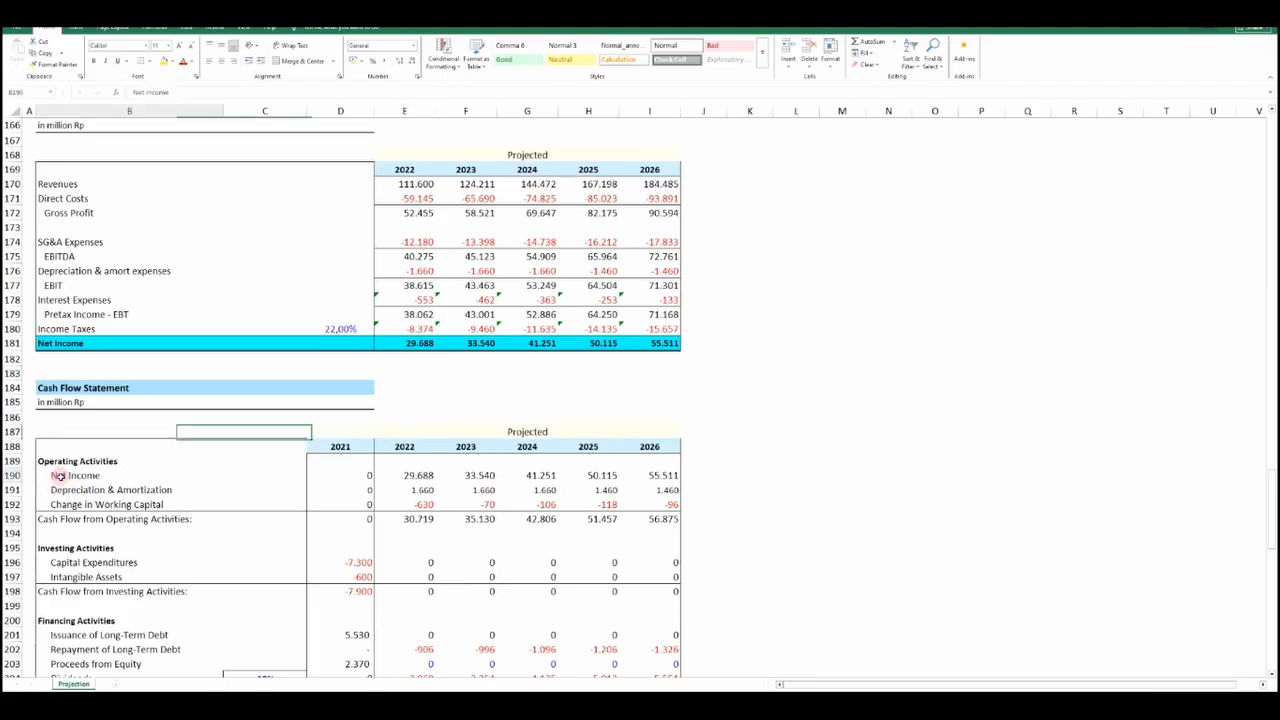
click(400, 475)
click(169, 95)
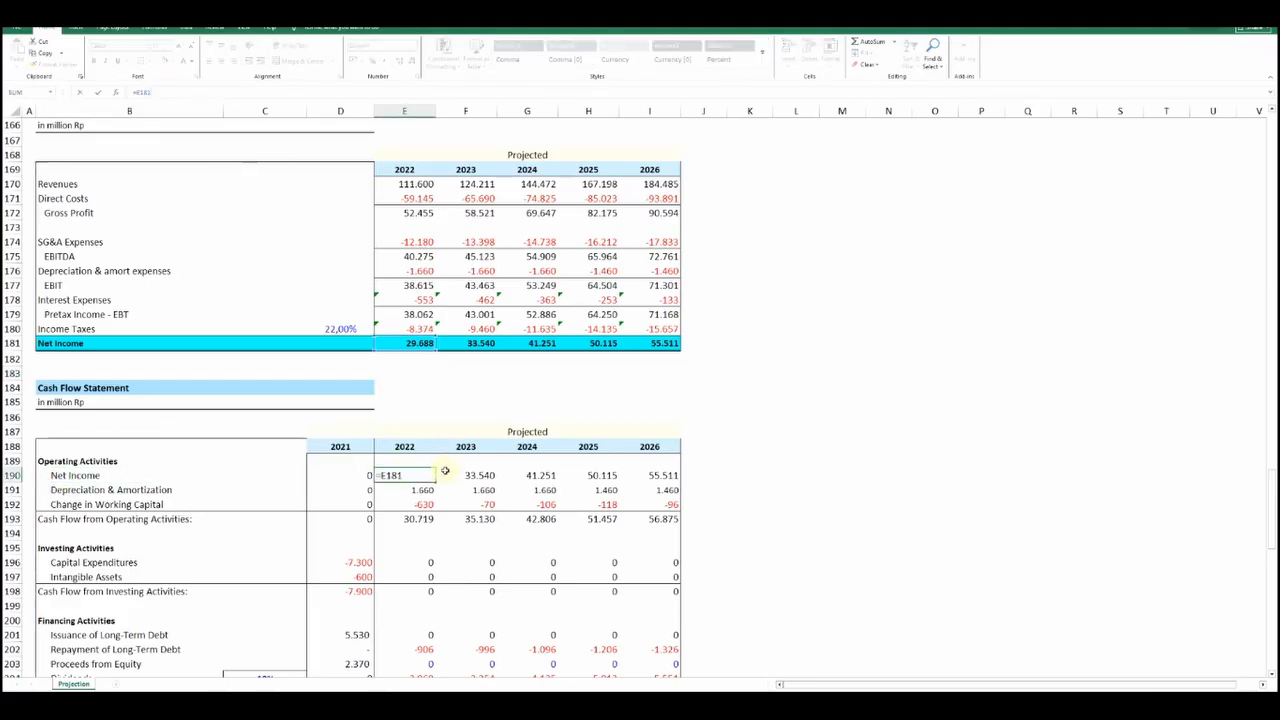
key(Return)
double_click(650, 475)
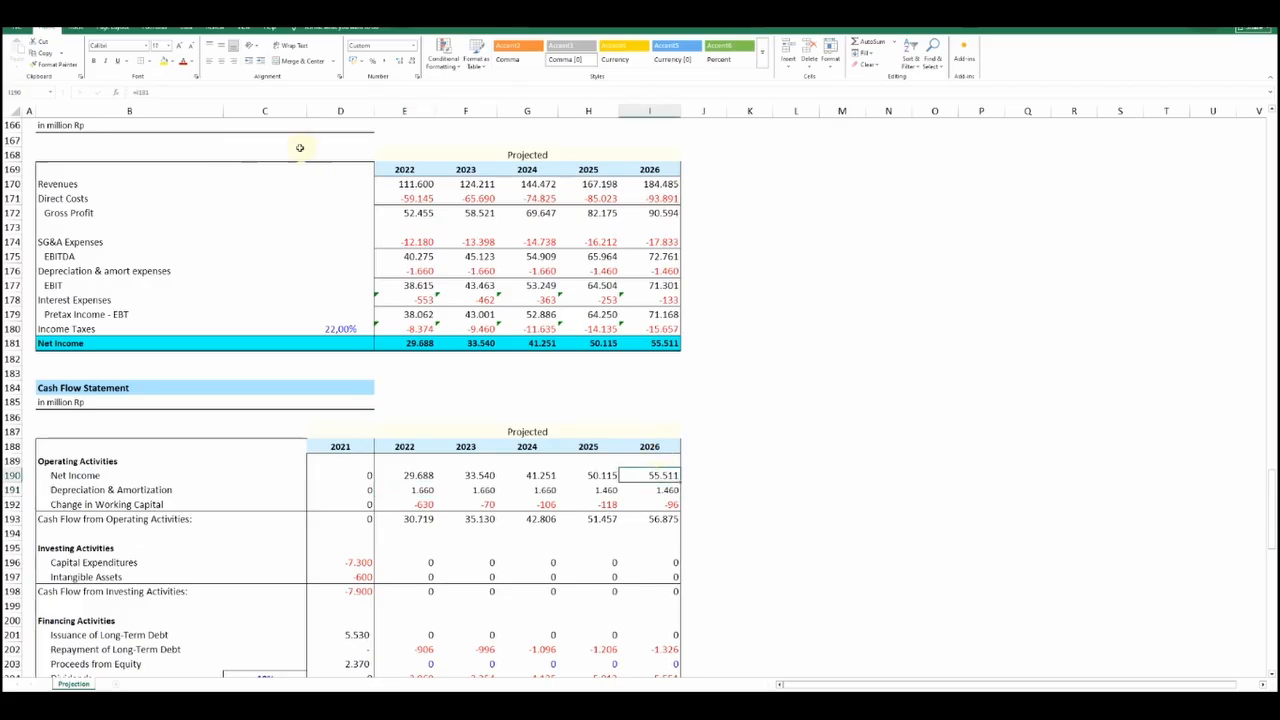
key(Return)
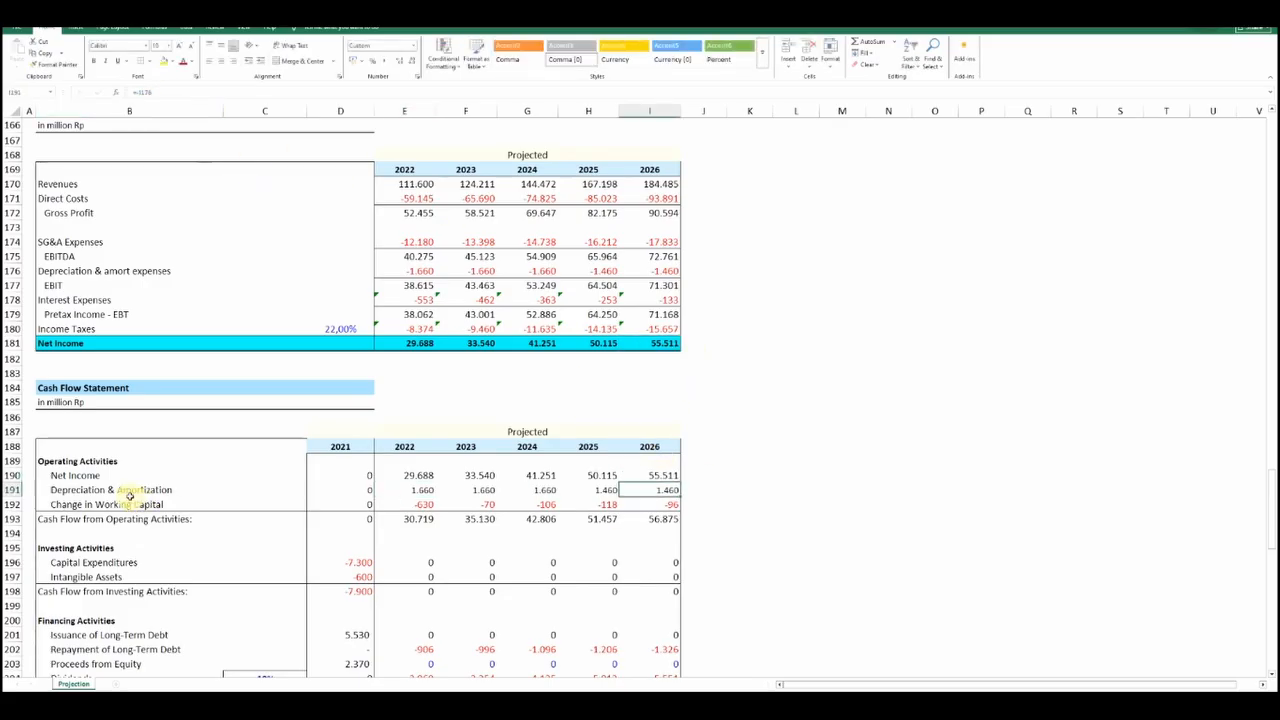
Trace the 2022 Depreciation & Amortization formula in the Cash Flow Statement back to the Depreciation & amort expenses row
click(400, 490)
key(F2)
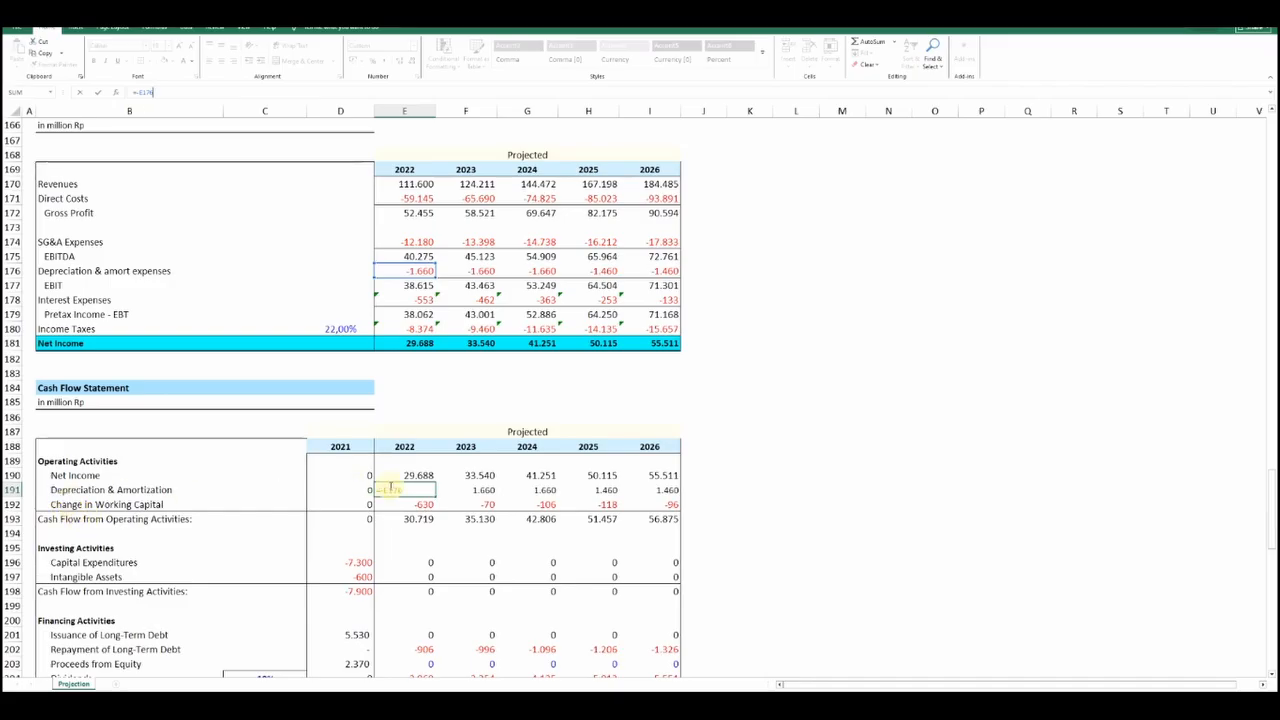
key(Return)
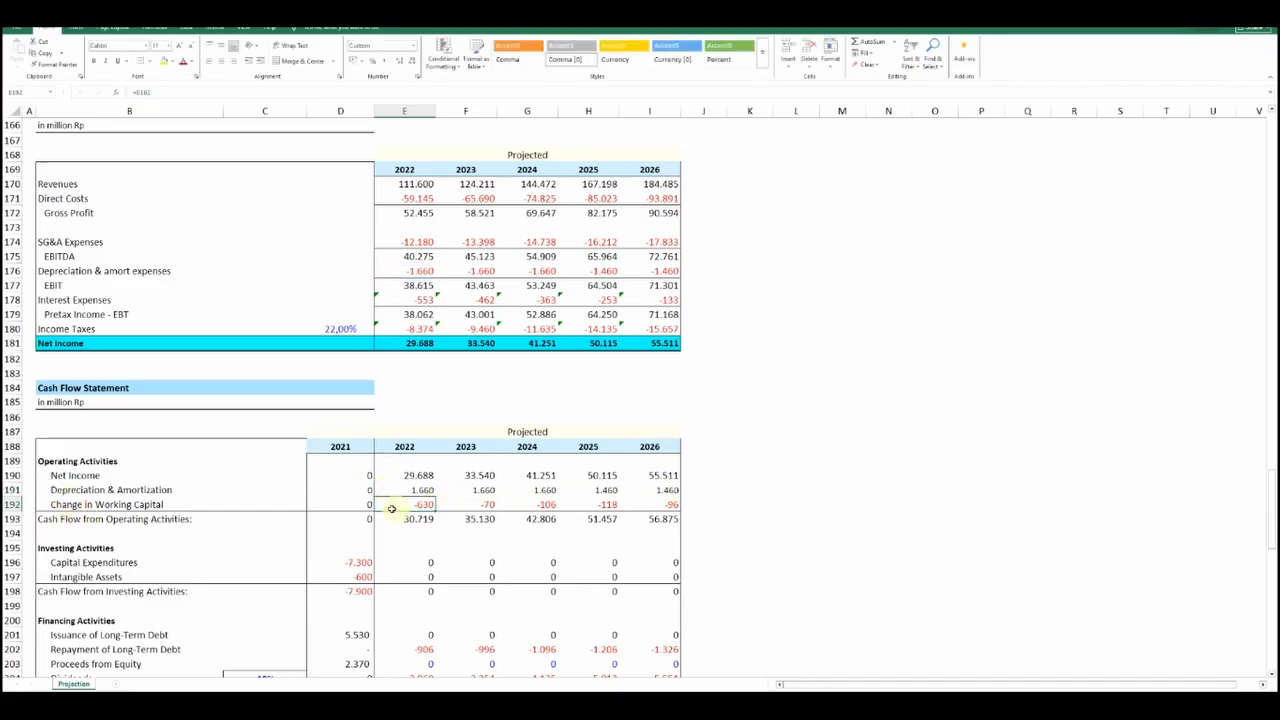
Trace the 2022 Change in Working Capital formula back to the (Increase)/Decrease in WC row of the Working Capital table
key(F2)
scroll(437, 500, up, 3)
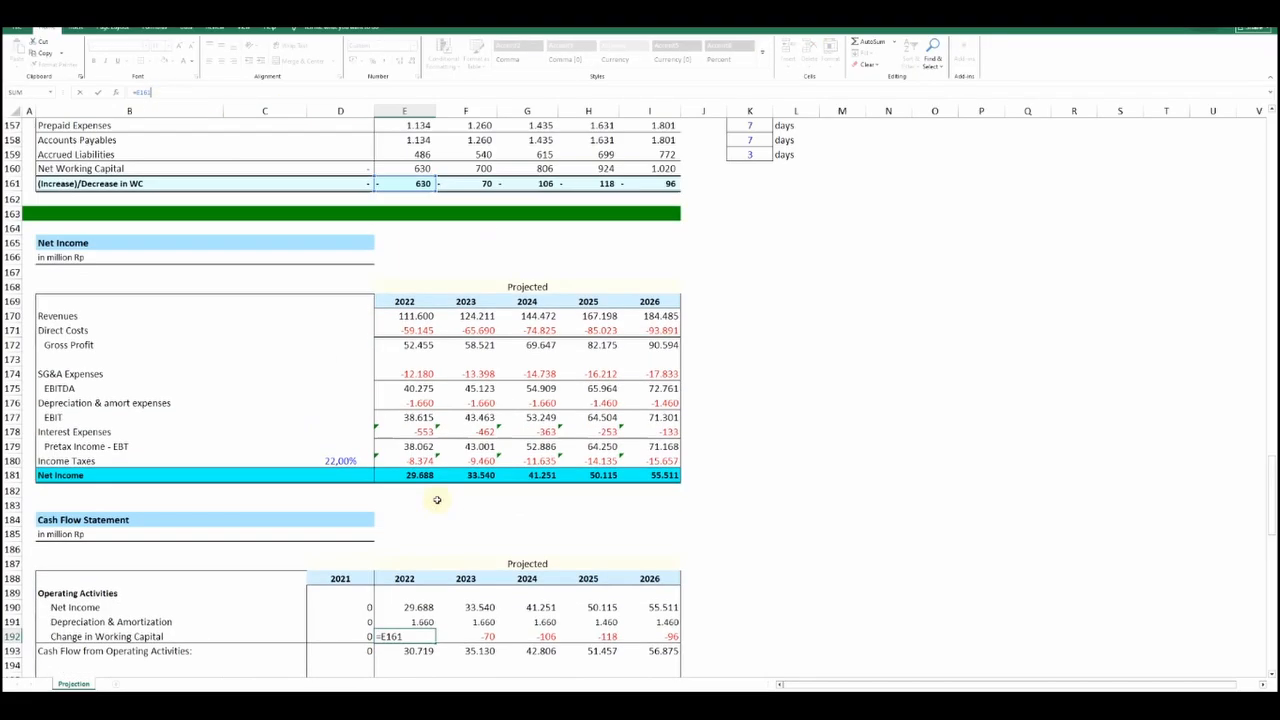
scroll(457, 410, up, 5)
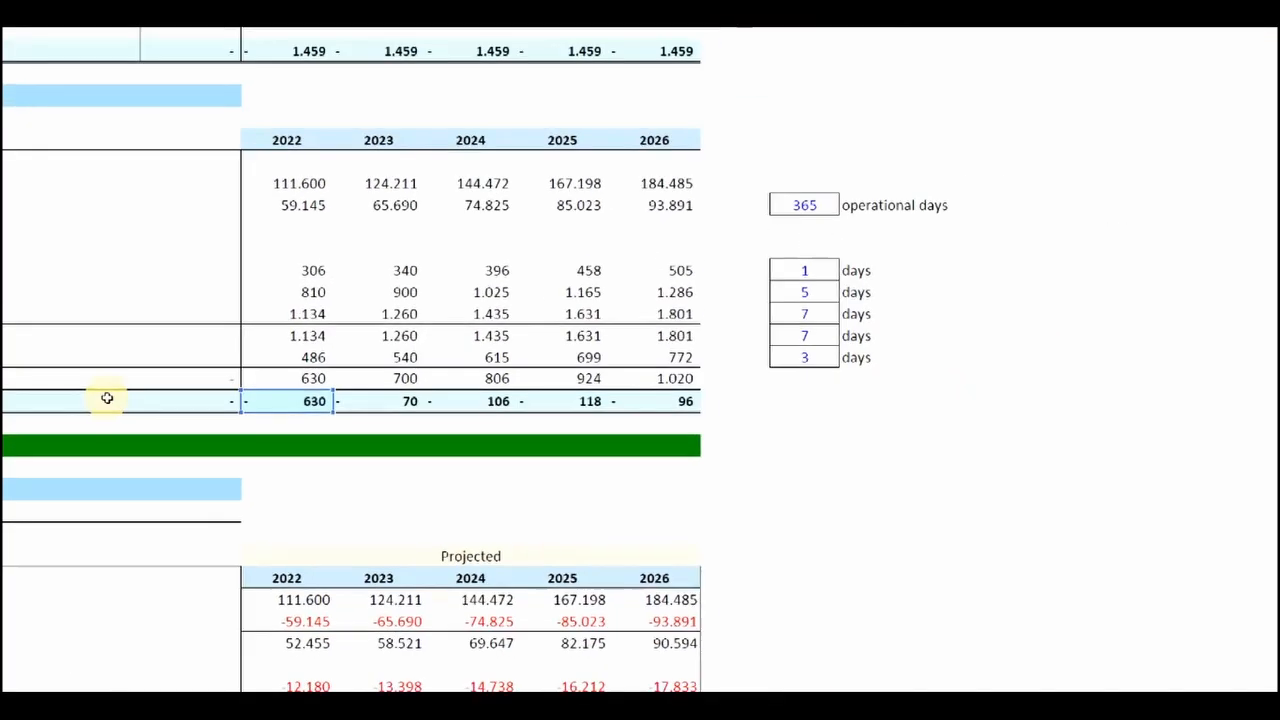
scroll(90, 440, down, 6)
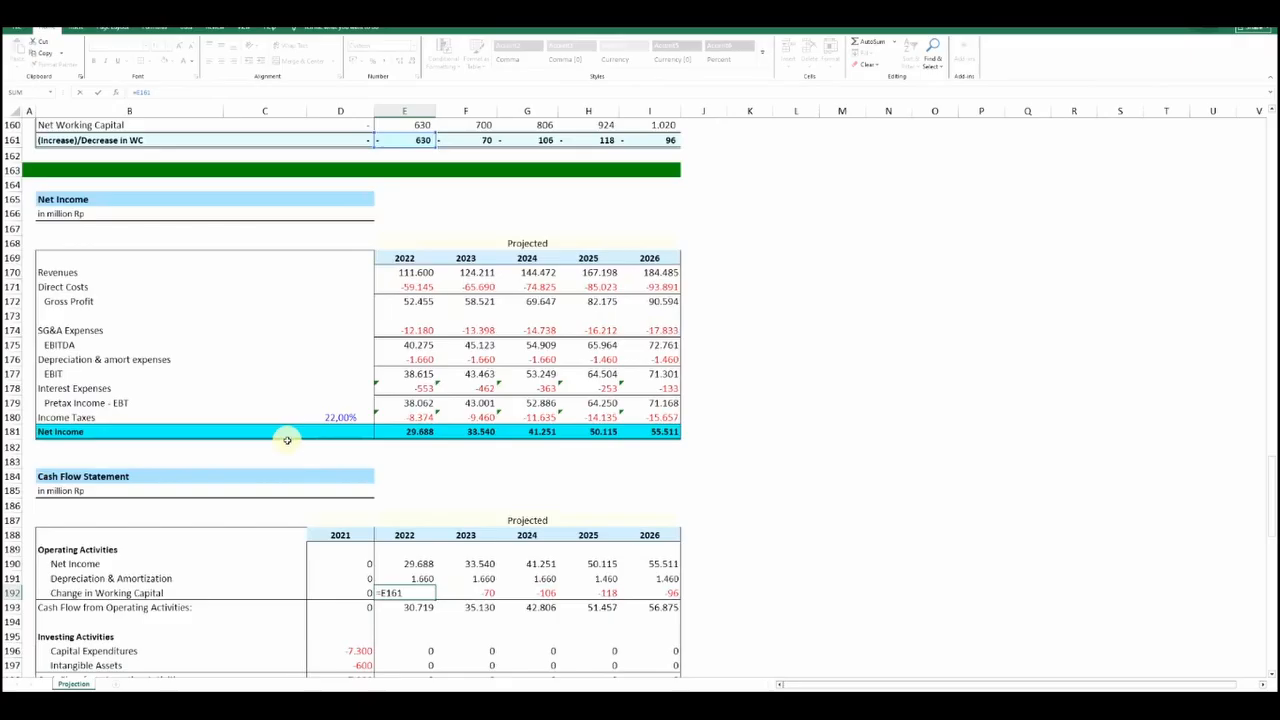
scroll(286, 440, down, 3)
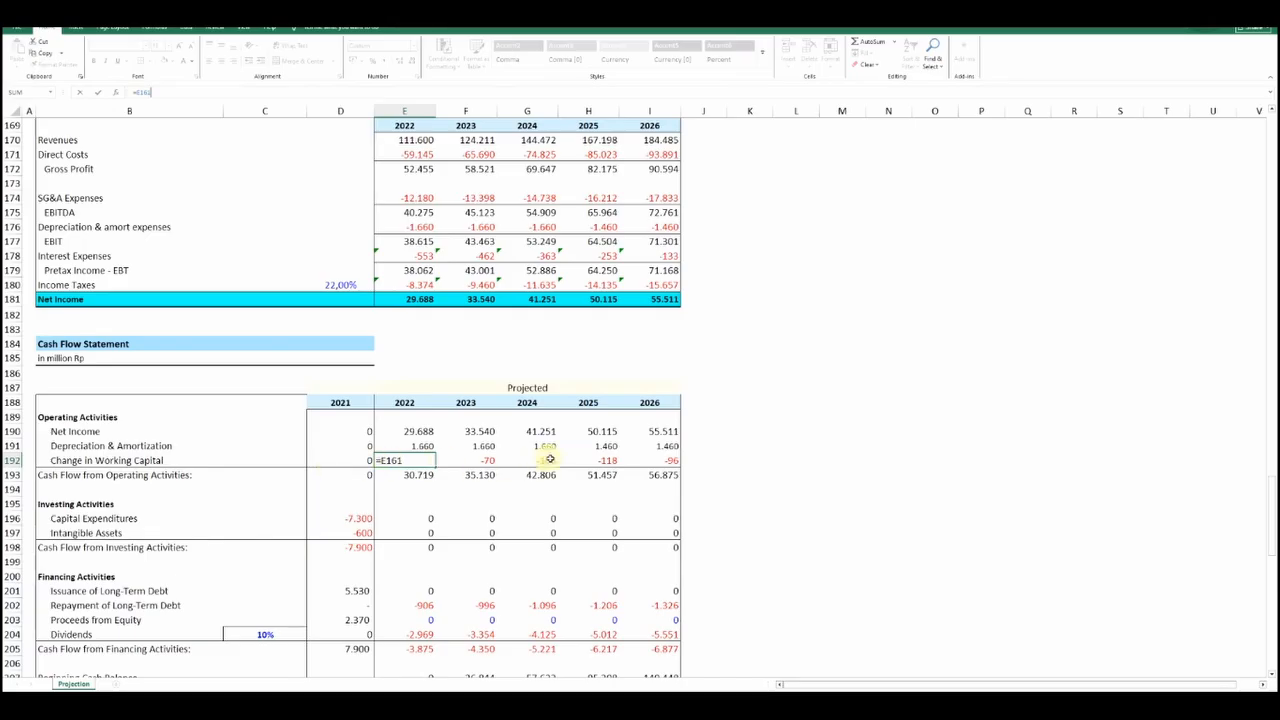
key(Return)
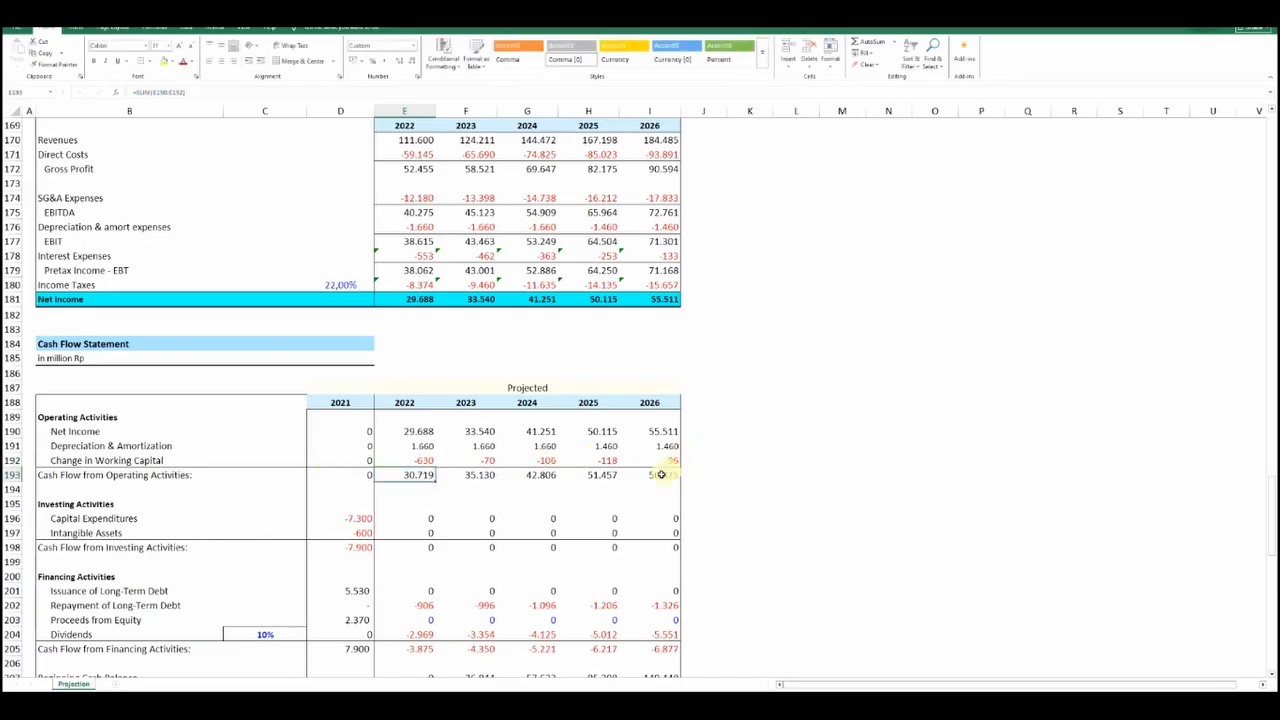
Review the 2021 investing activities cells and trace the Capital Expenditures formula back to the equipment amounts in the Investment table
scroll(661, 474, down, 2)
click(357, 443)
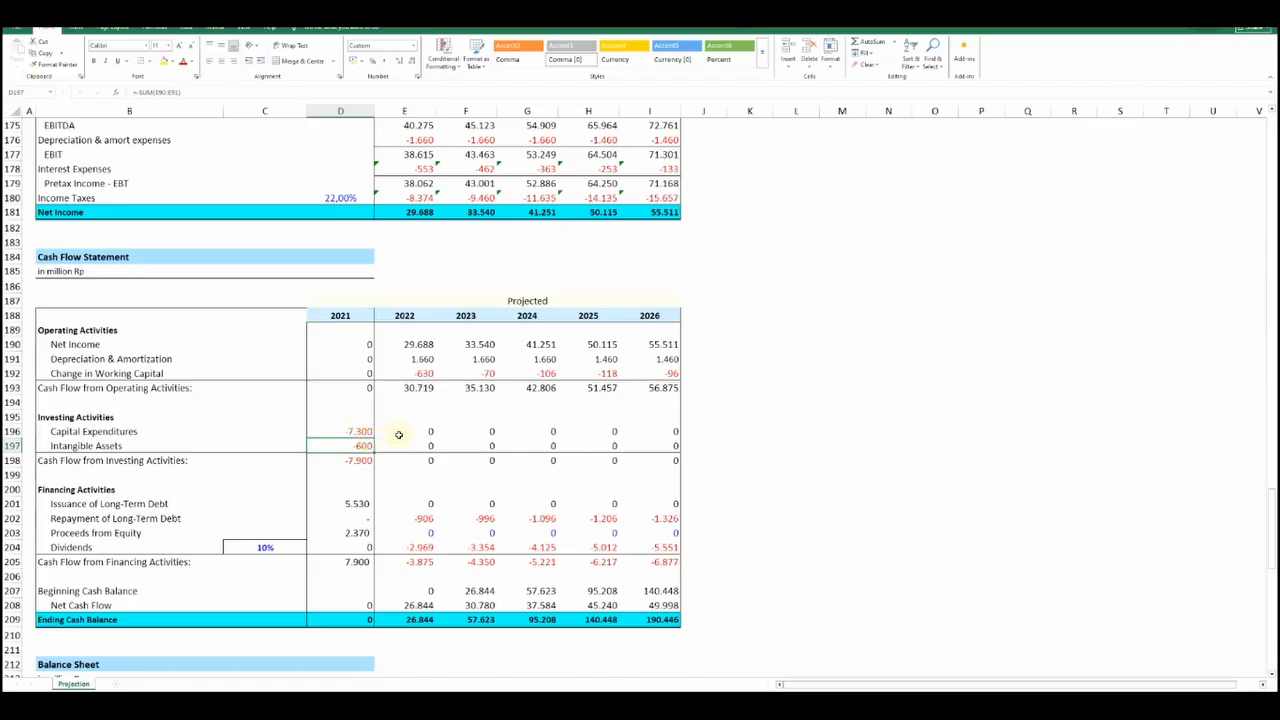
click(365, 431)
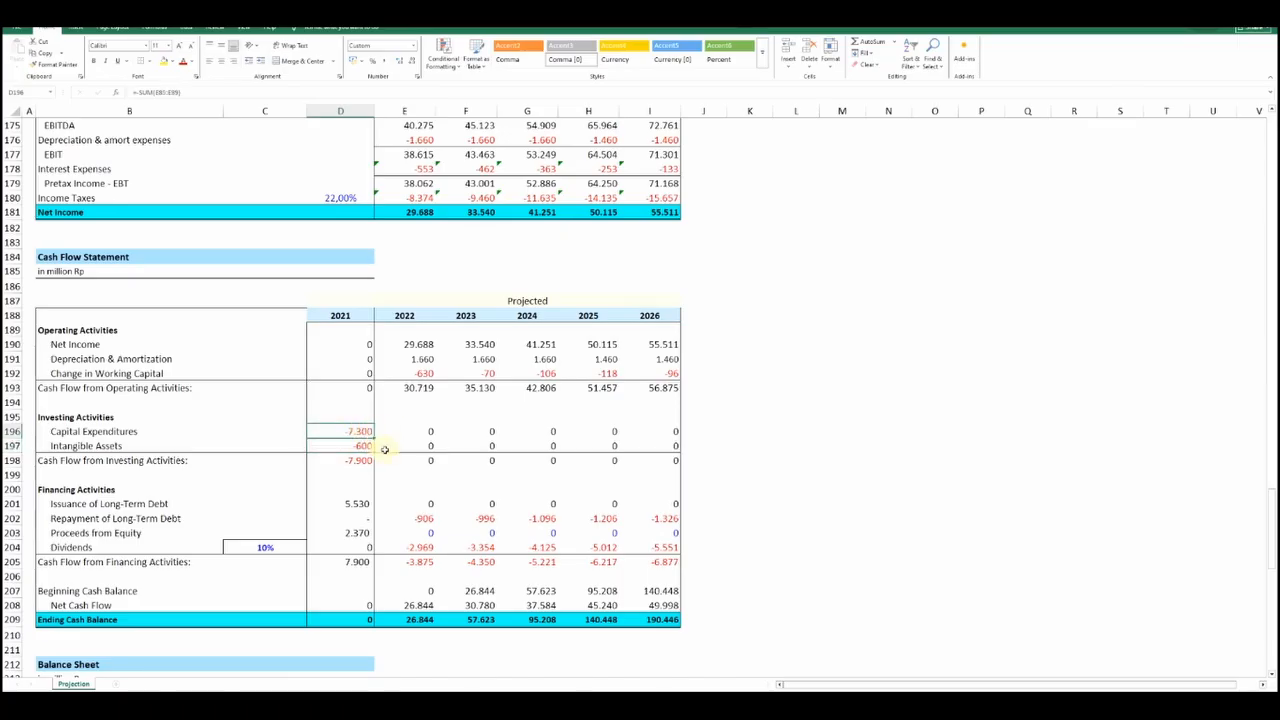
click(367, 462)
click(366, 432)
click(188, 93)
scroll(363, 373, up, 20)
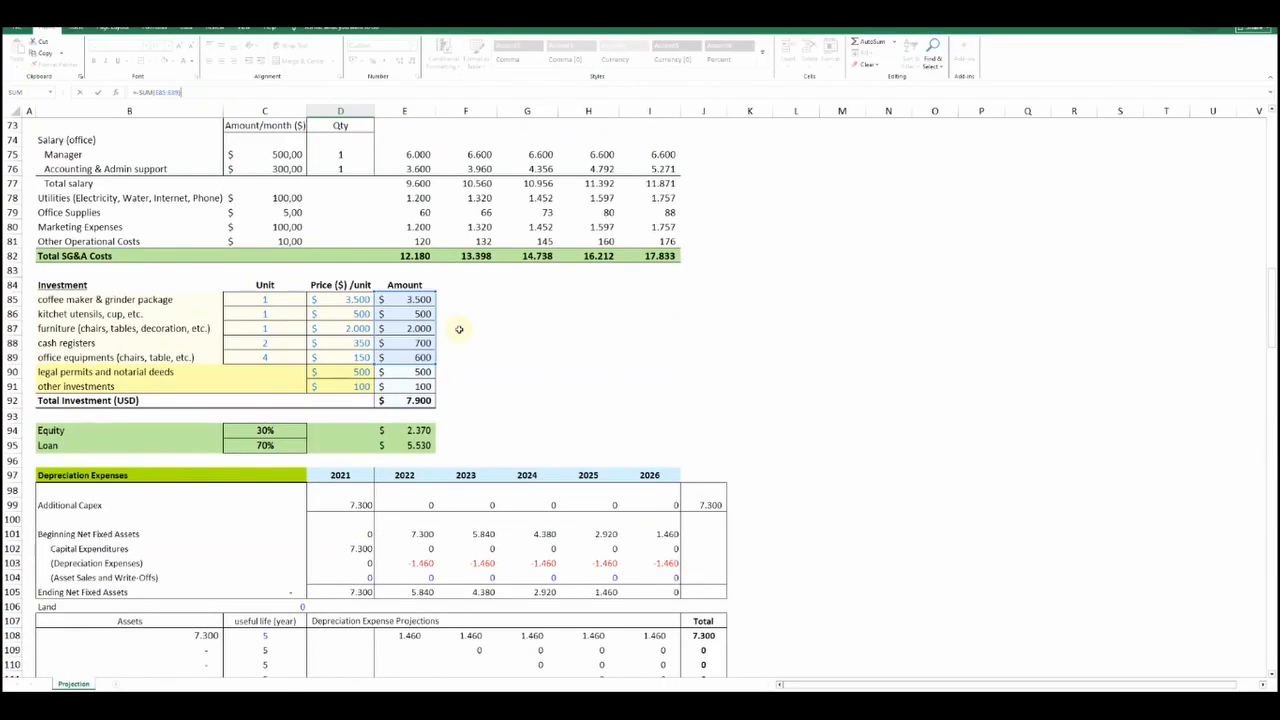
key(Return)
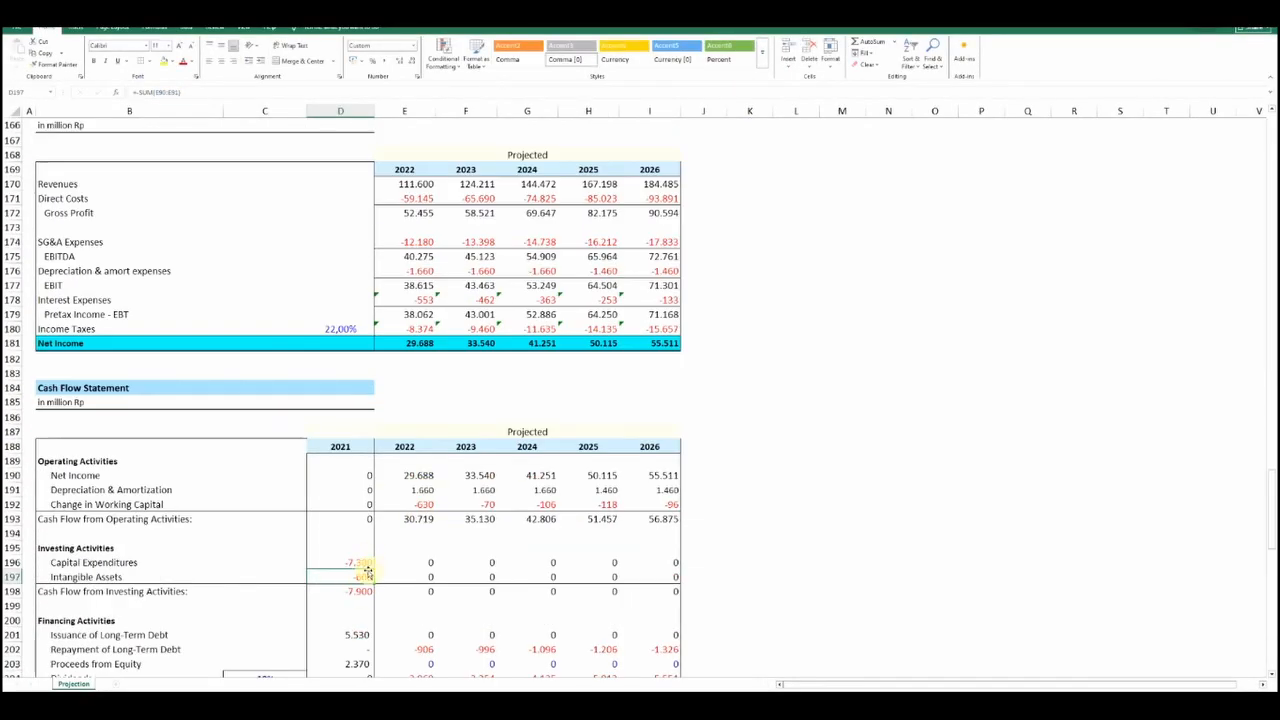
Check the 2021 Intangible Assets formula against the legal permits and other investments amounts in the Investment table
scroll(367, 571, up, 20)
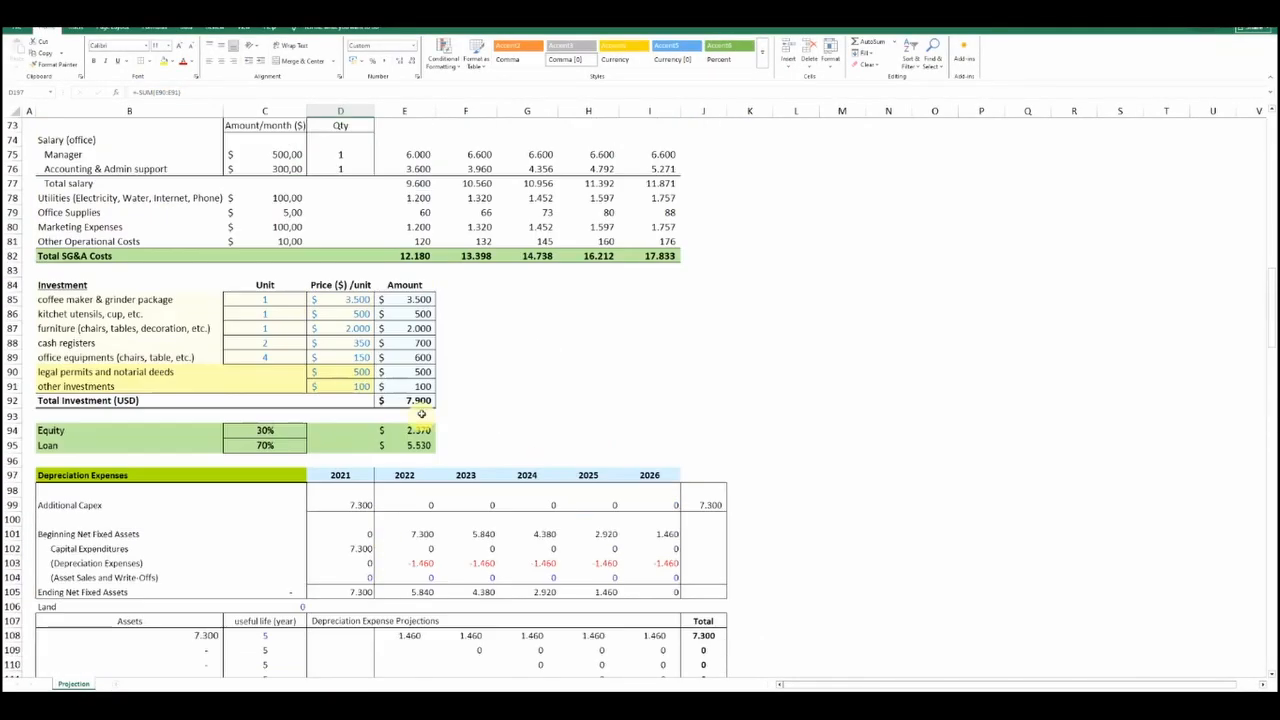
key(Return)
scroll(383, 480, down, 6)
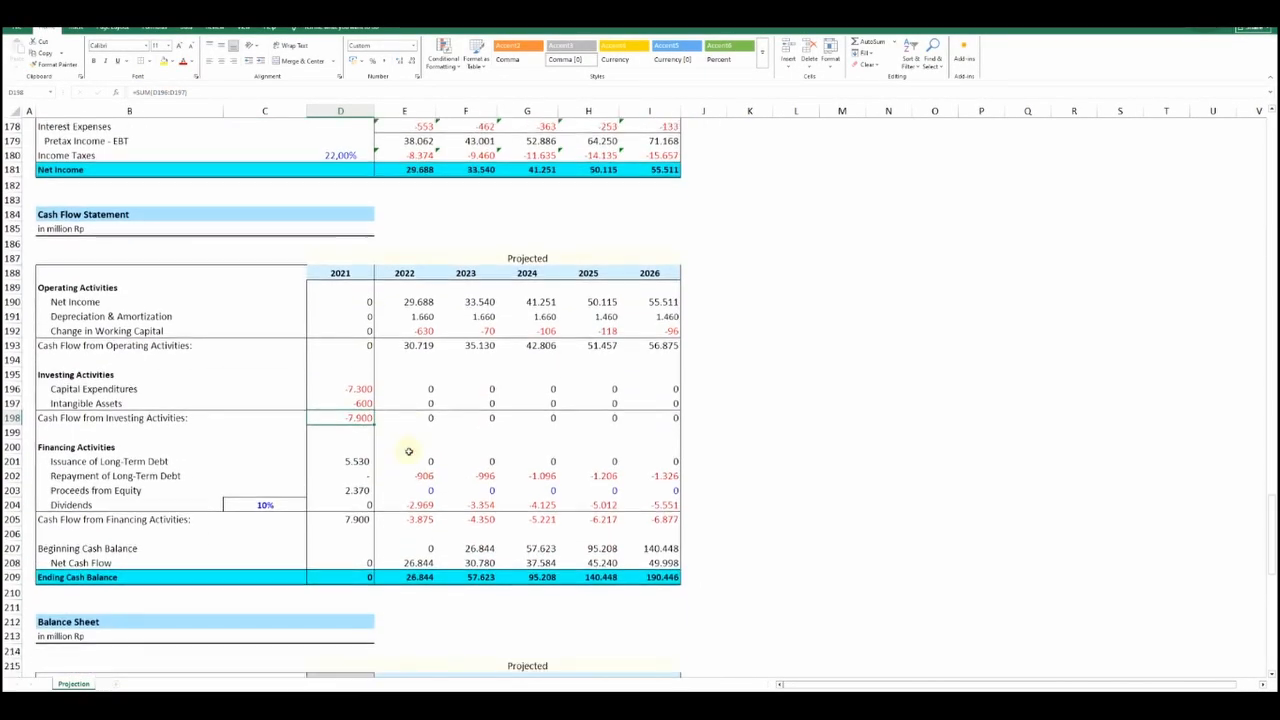
Trace the 2021 Issuance of Long-Term Debt formula back to the Issue row of the investment loan
click(341, 444)
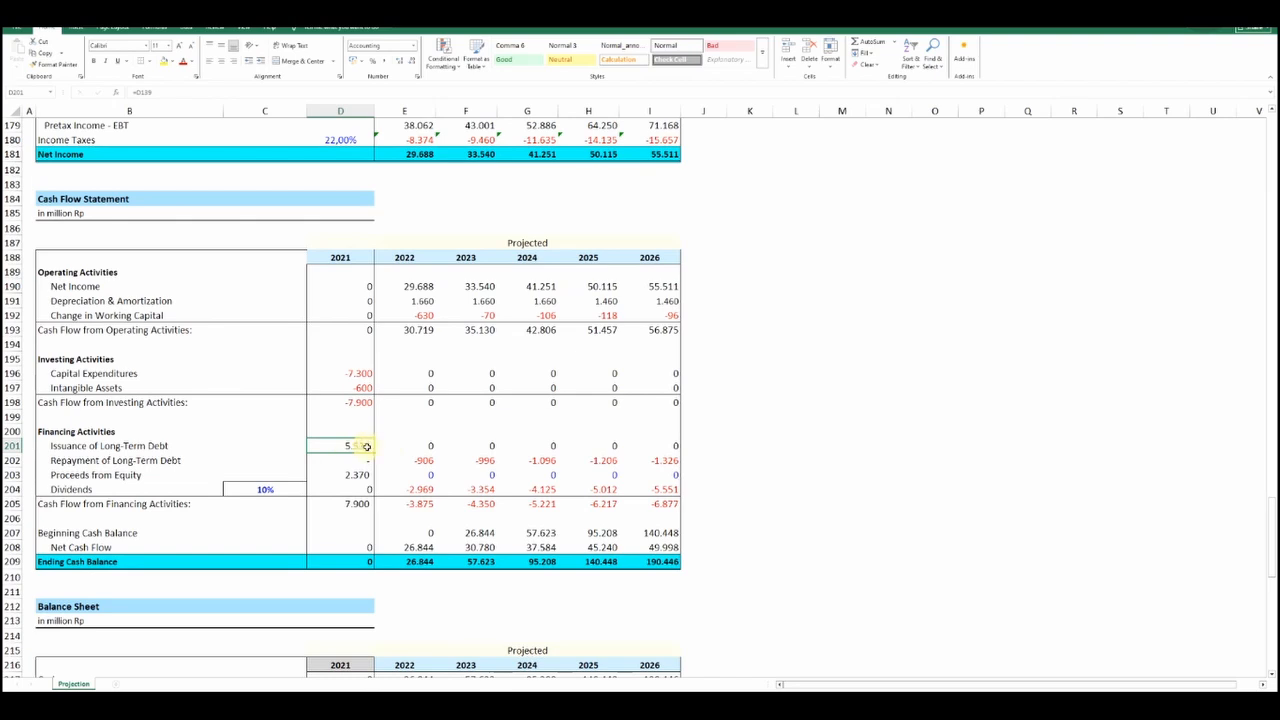
scroll(371, 445, up, 20)
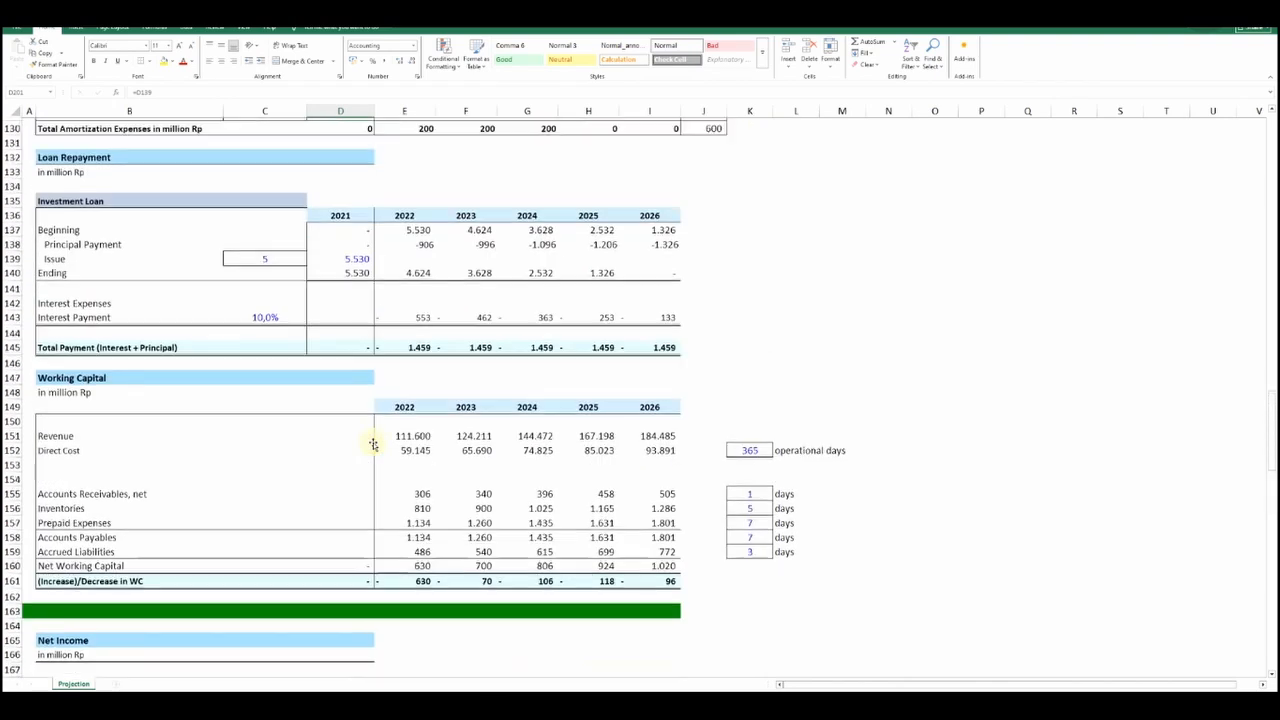
click(338, 412)
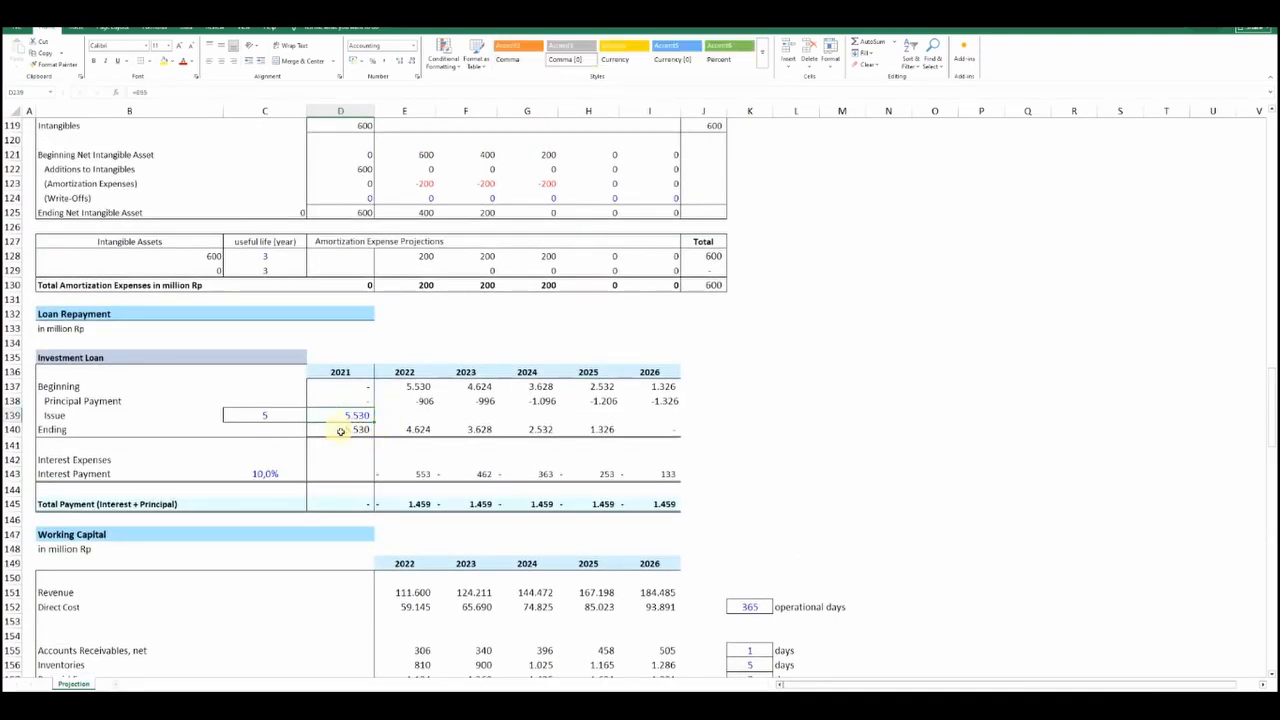
scroll(369, 415, down, 20)
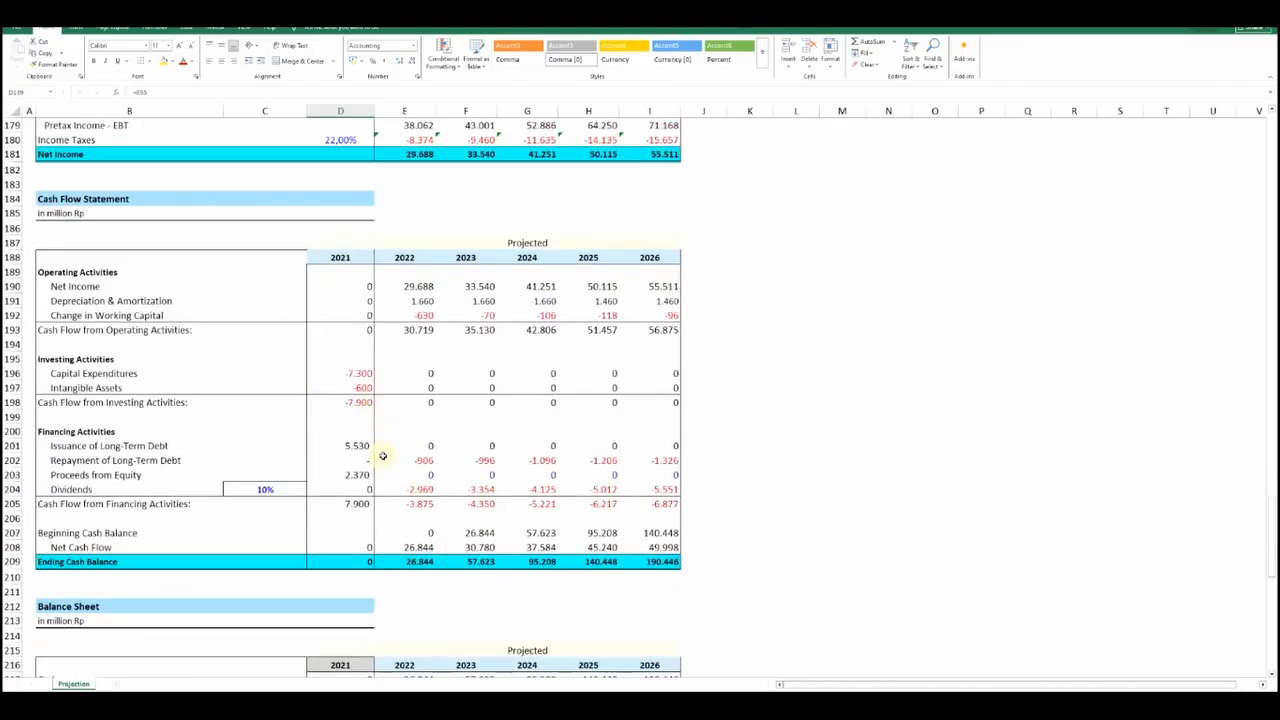
Trace the 2022 Repayment of Long-Term Debt formula back to the investment loan's Principal Payment row
click(410, 460)
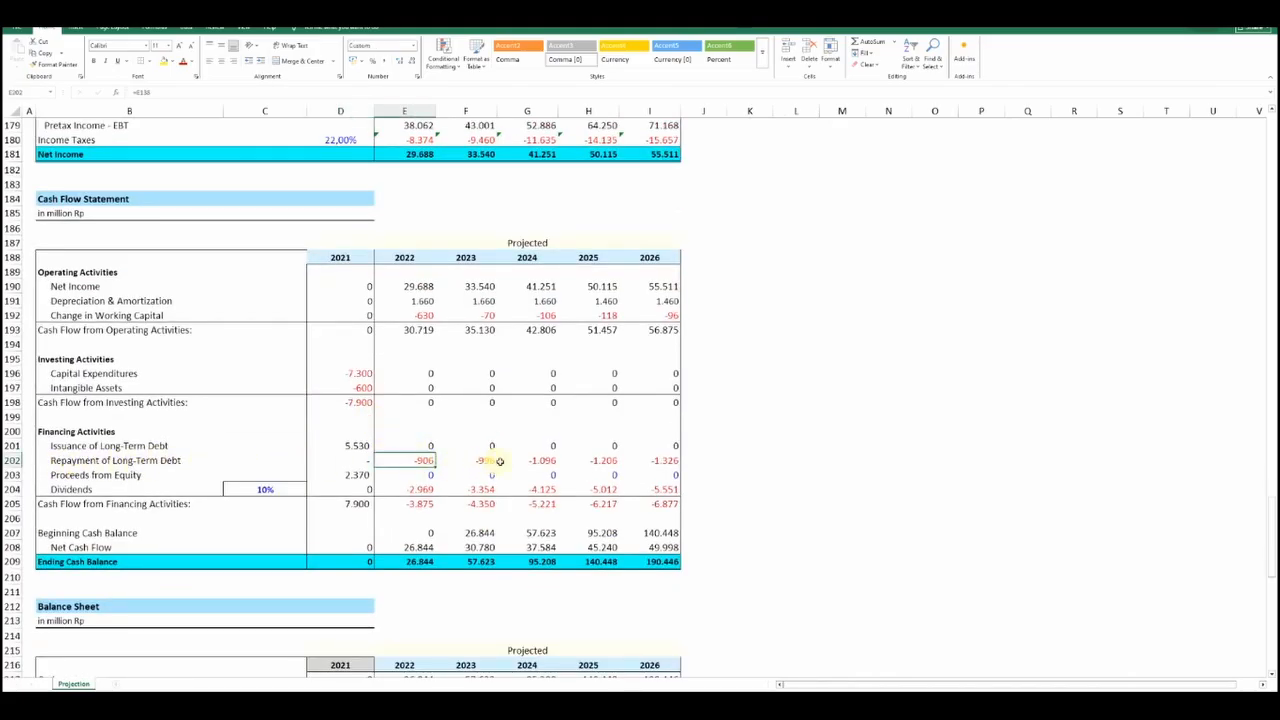
double_click(410, 460)
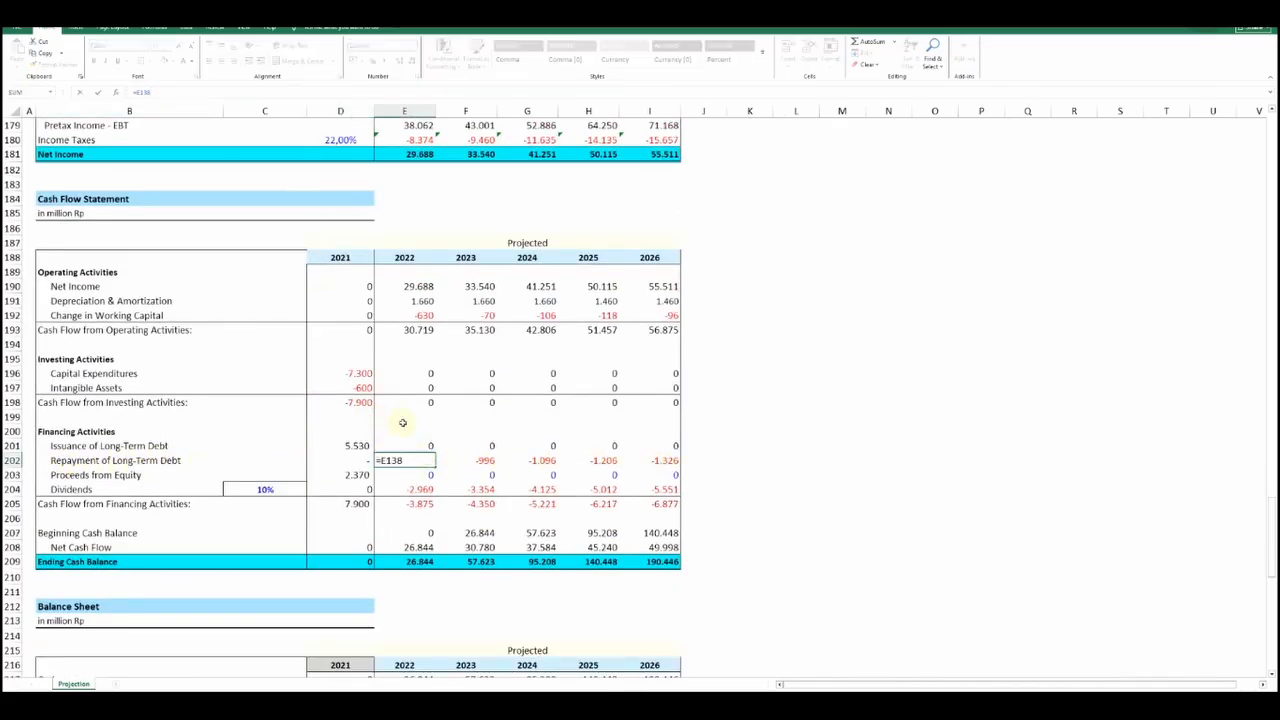
scroll(400, 423, up, 18)
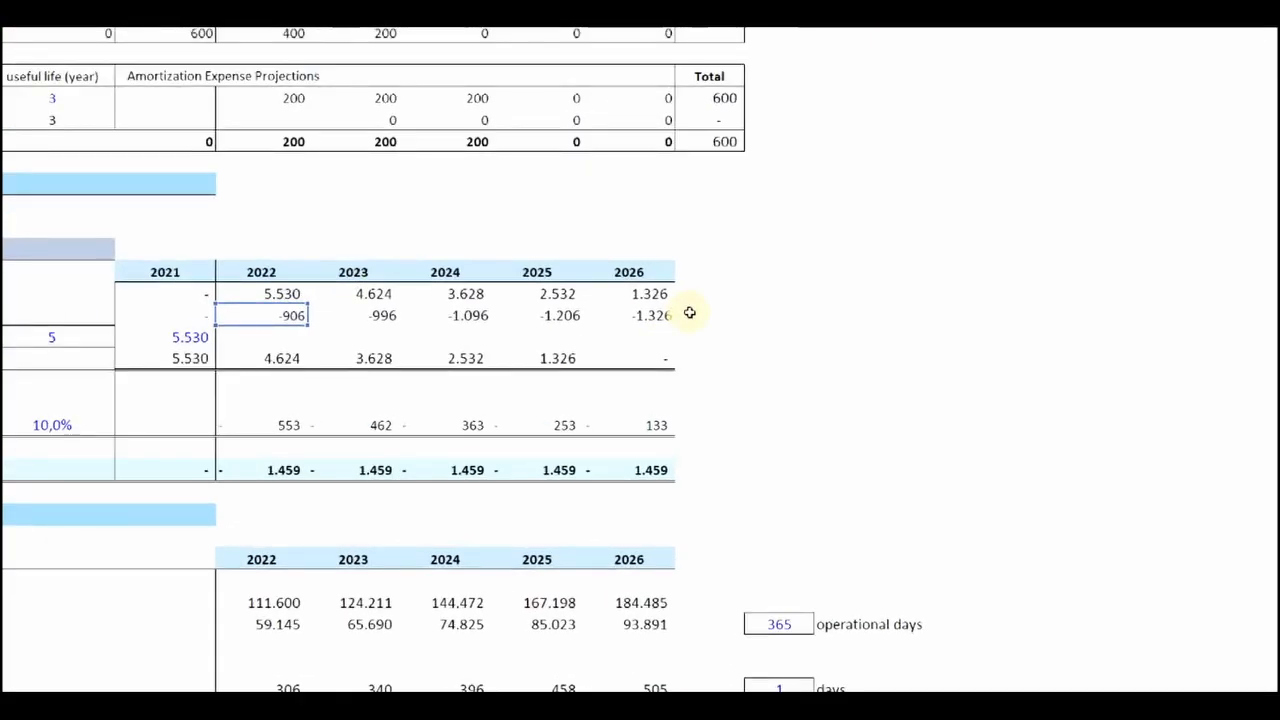
key(Return)
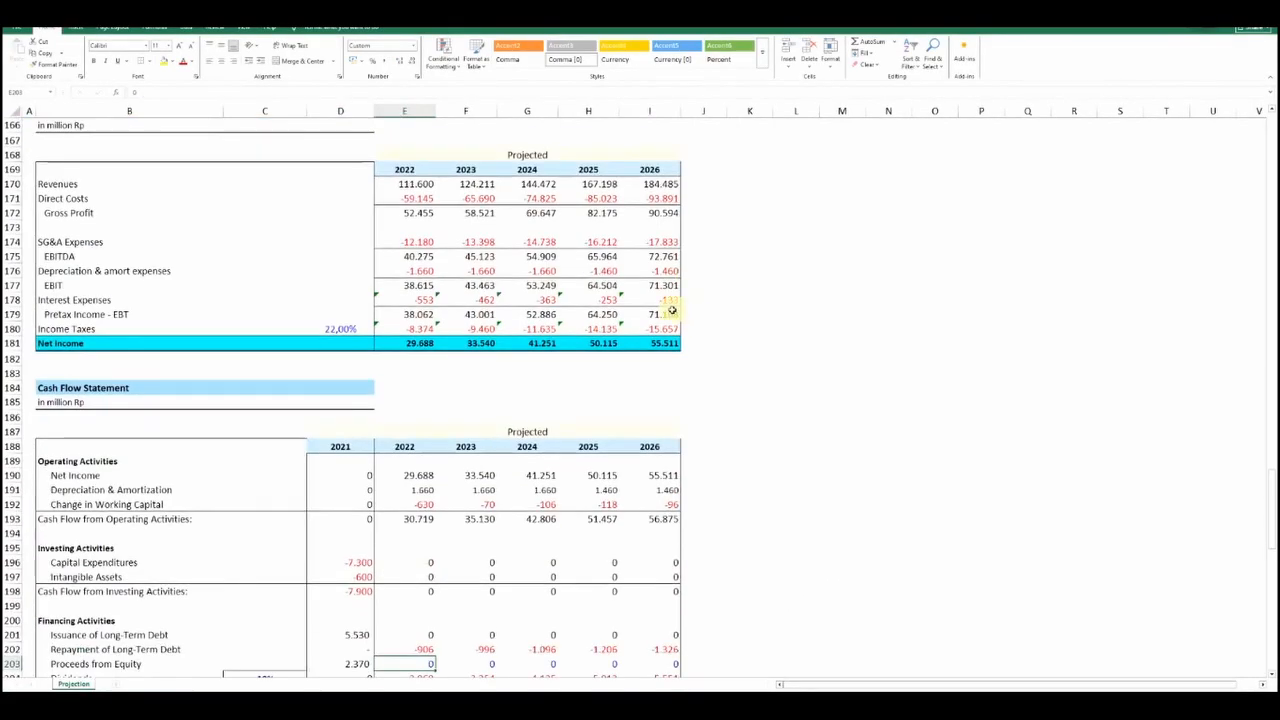
scroll(672, 311, down, 3)
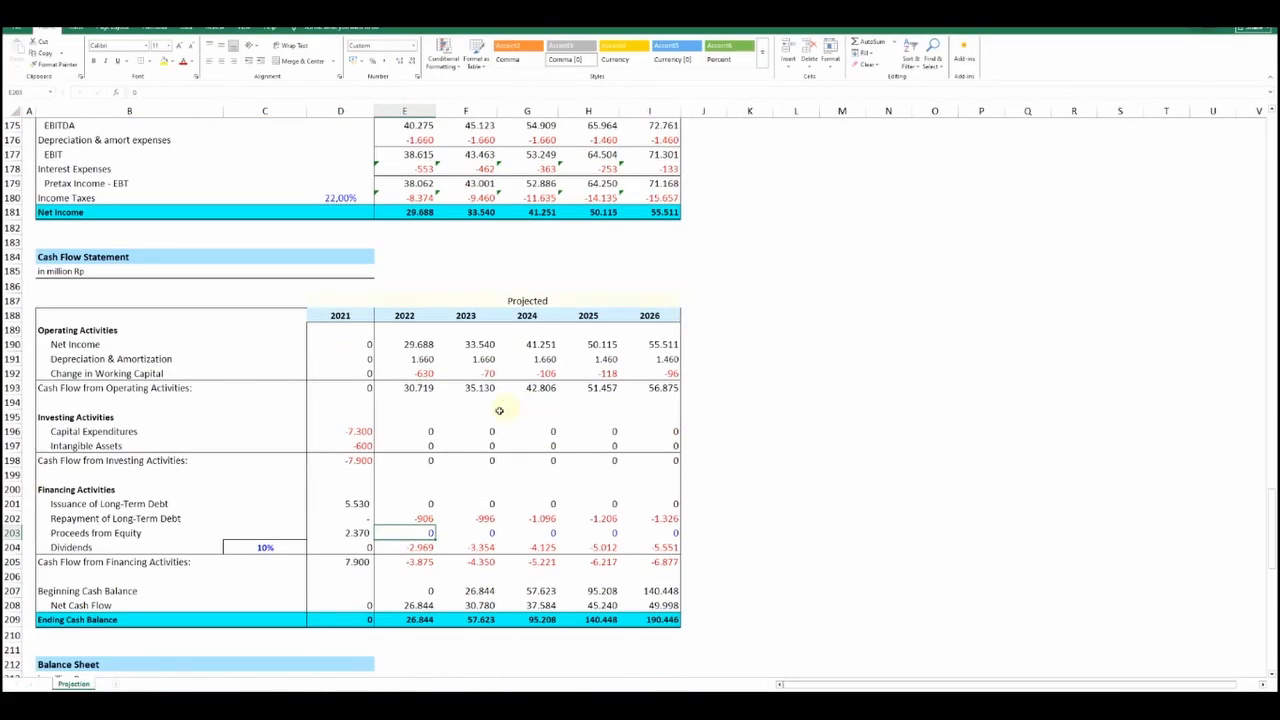
Trace the 2021 Proceeds from Equity formula back to the Equity amount below the Investment table
click(312, 535)
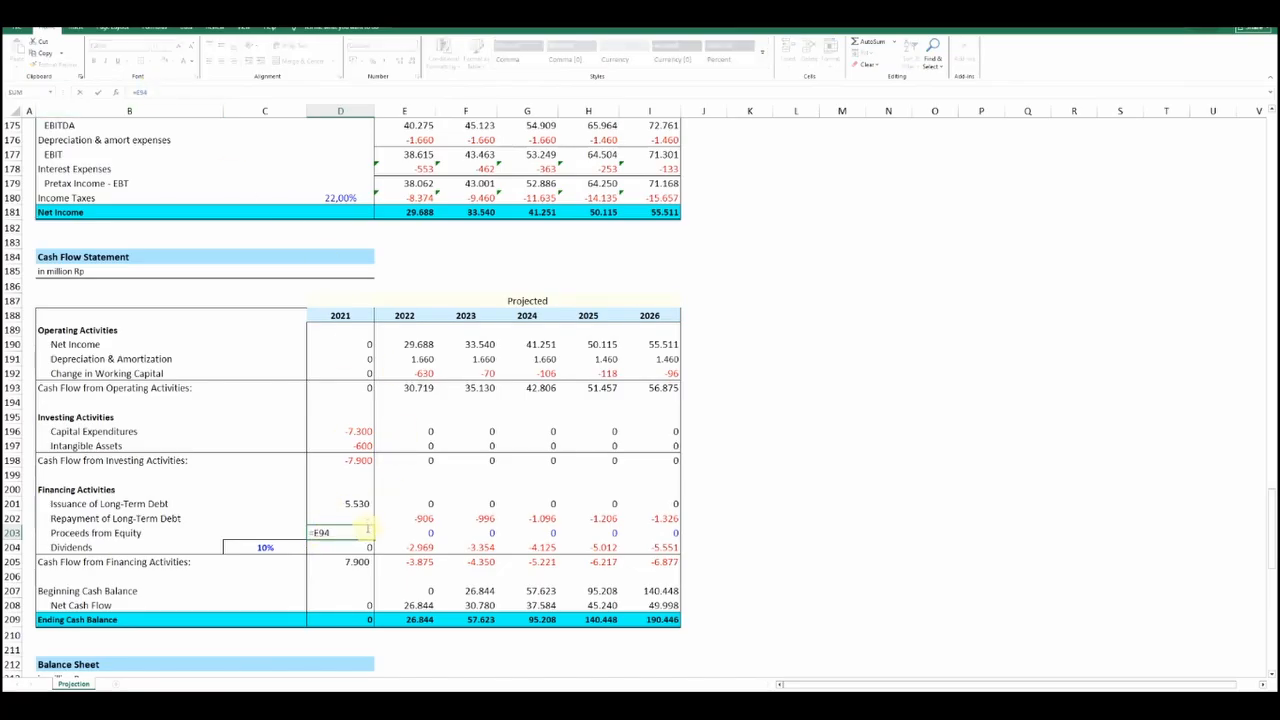
scroll(368, 527, up, 20)
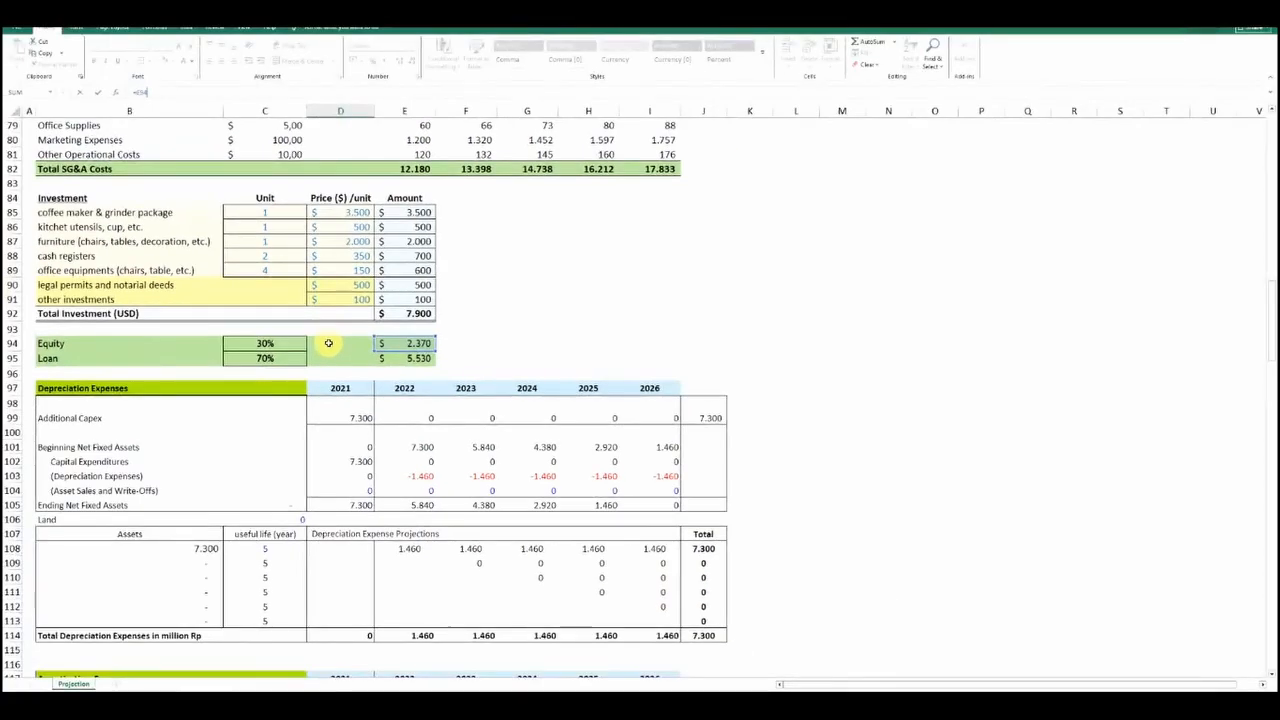
scroll(328, 343, down, 20)
key(Return)
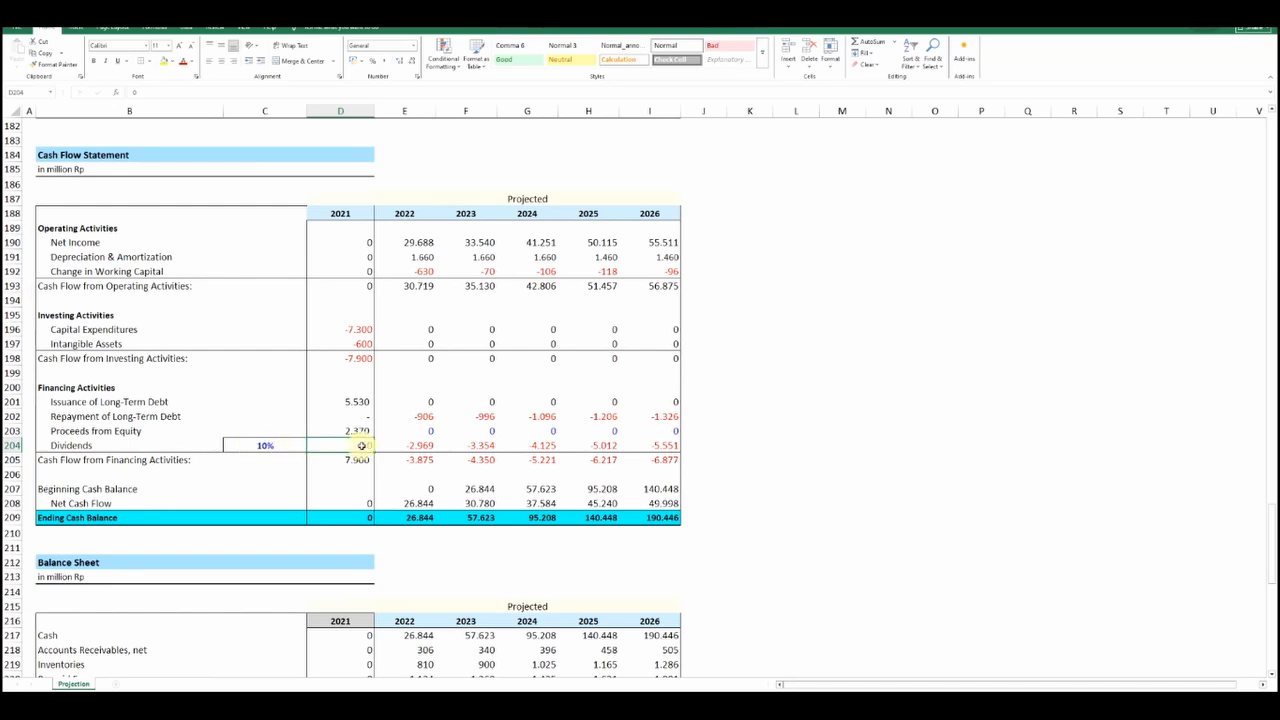
Inspect the IF formula behind the 2022 Dividends and the dividend rate and Net Income cells it references
click(437, 446)
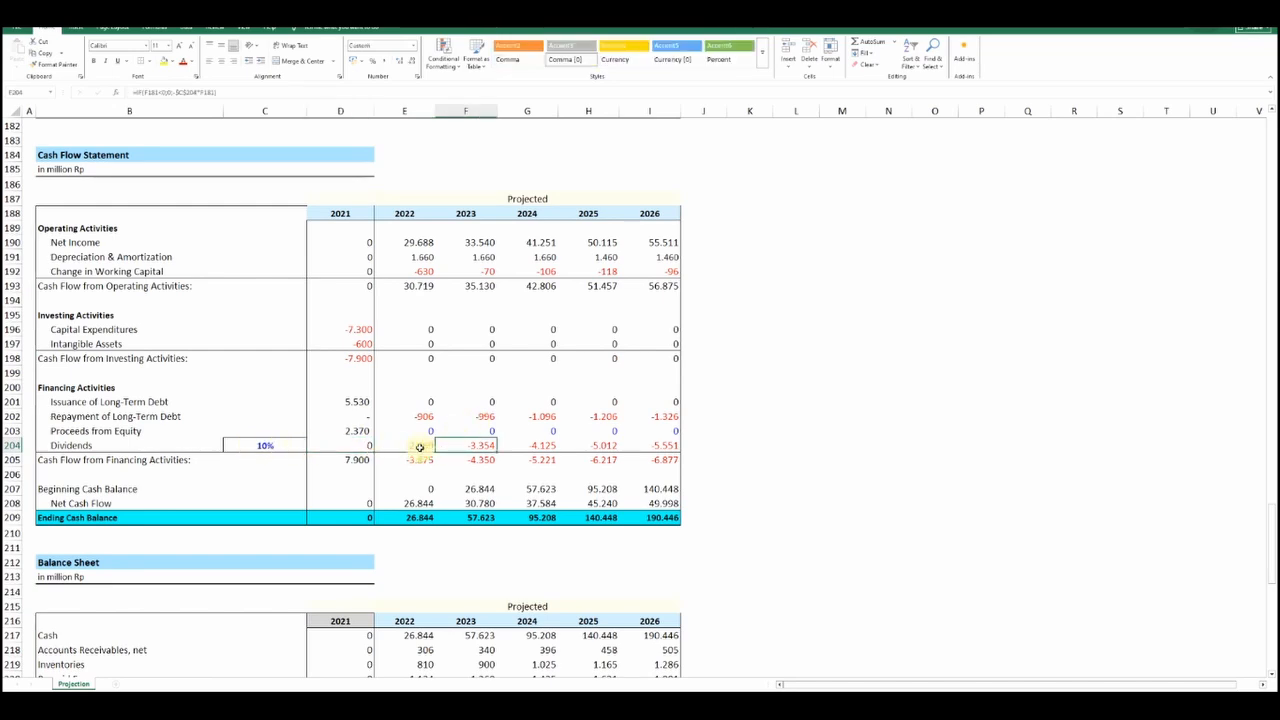
click(402, 448)
click(229, 97)
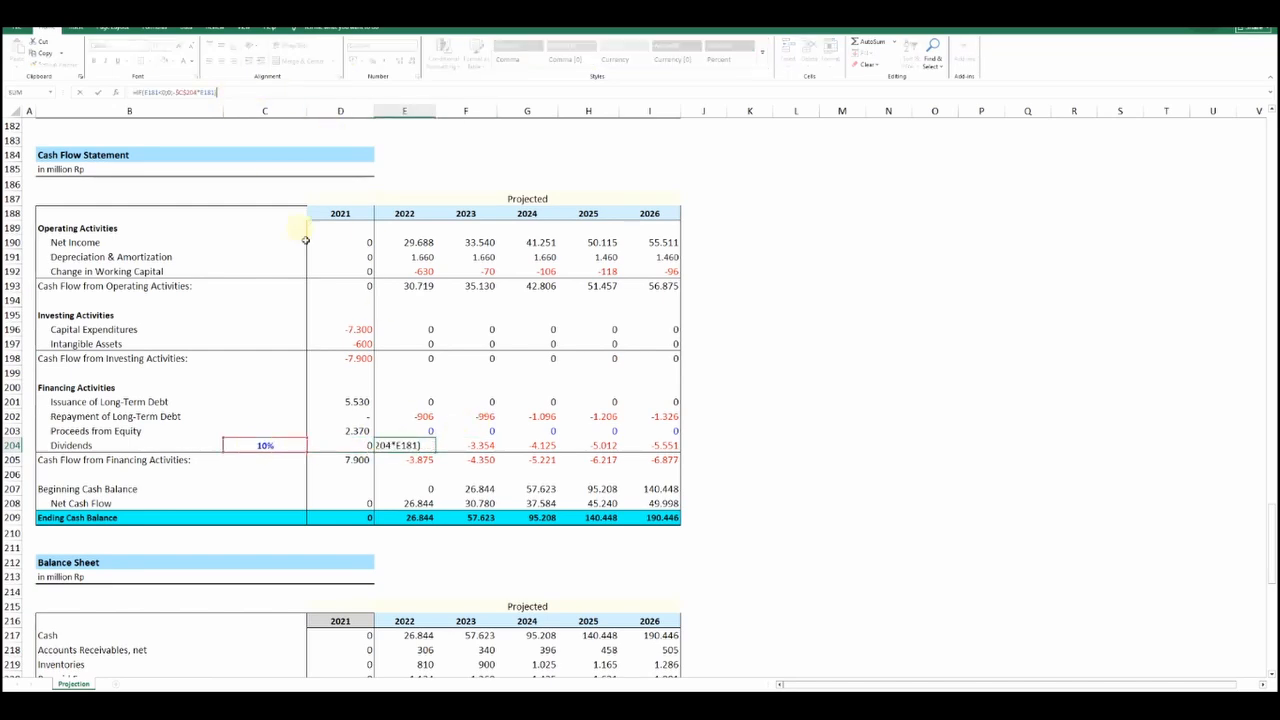
scroll(382, 322, up, 3)
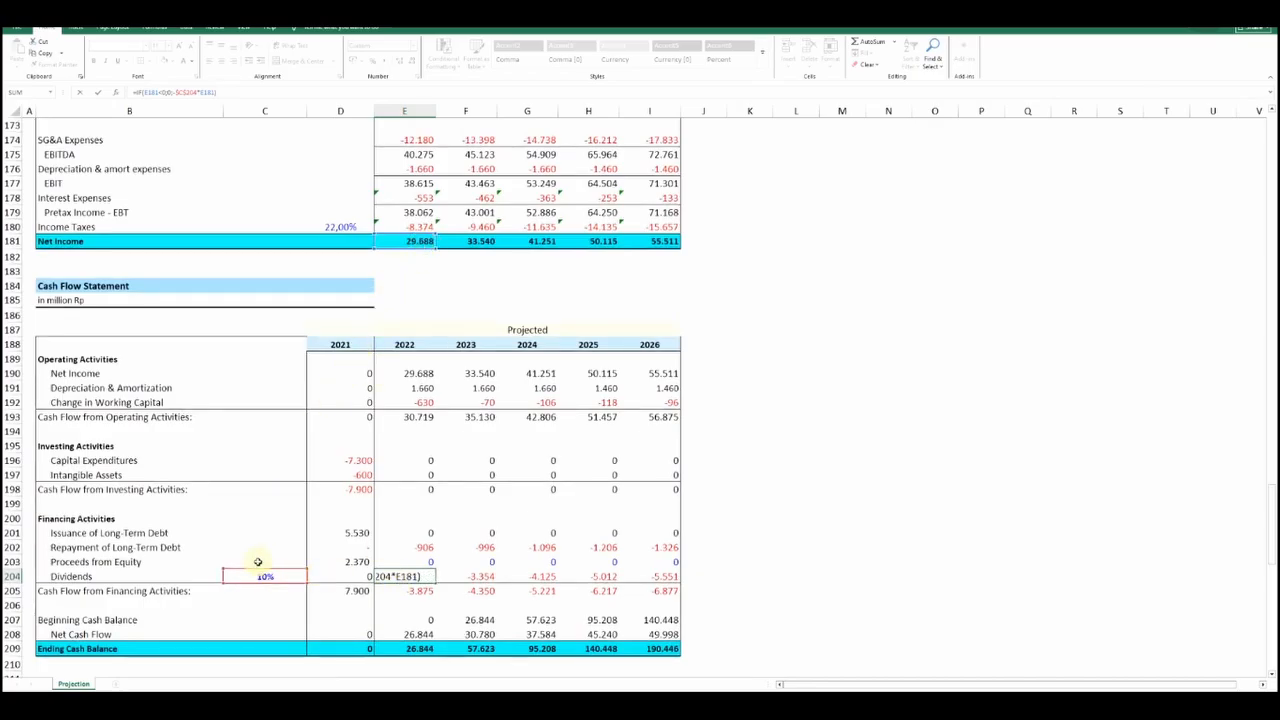
key(Return)
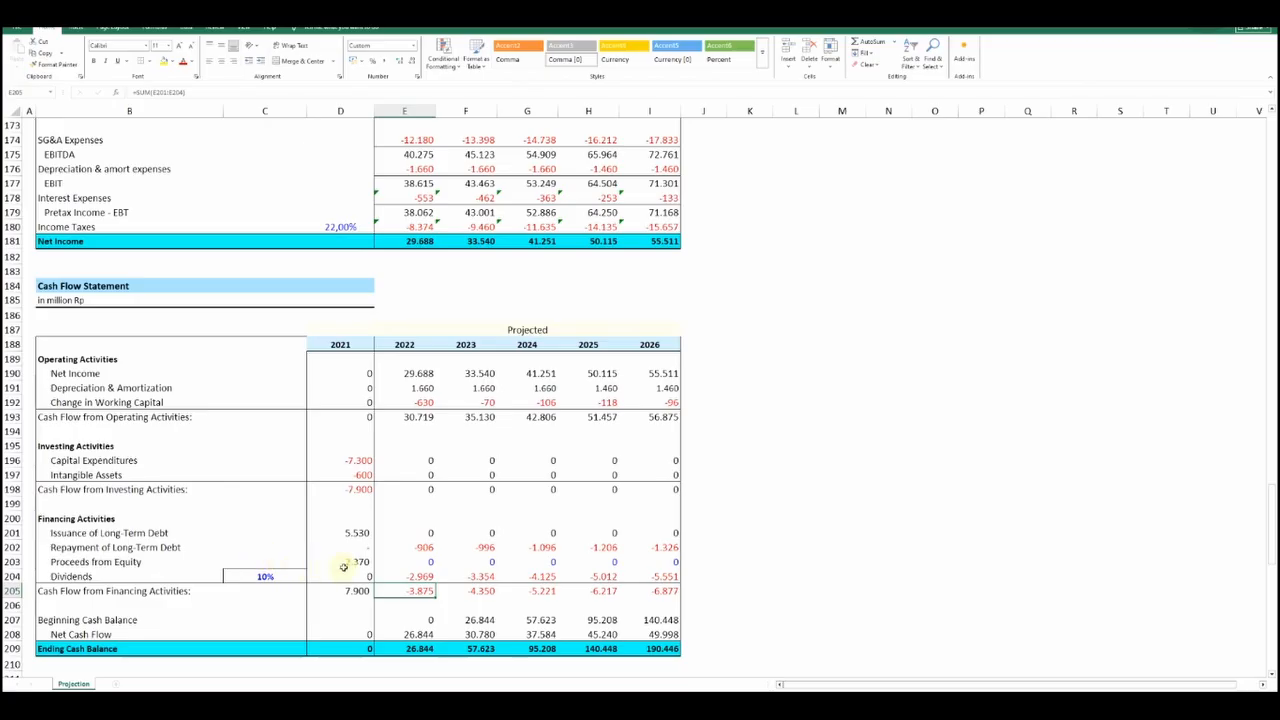
Inspect the 2021 Net Cash Flow formula and the operating, investing and financing cash flow subtotals it adds up
scroll(343, 567, down, 2)
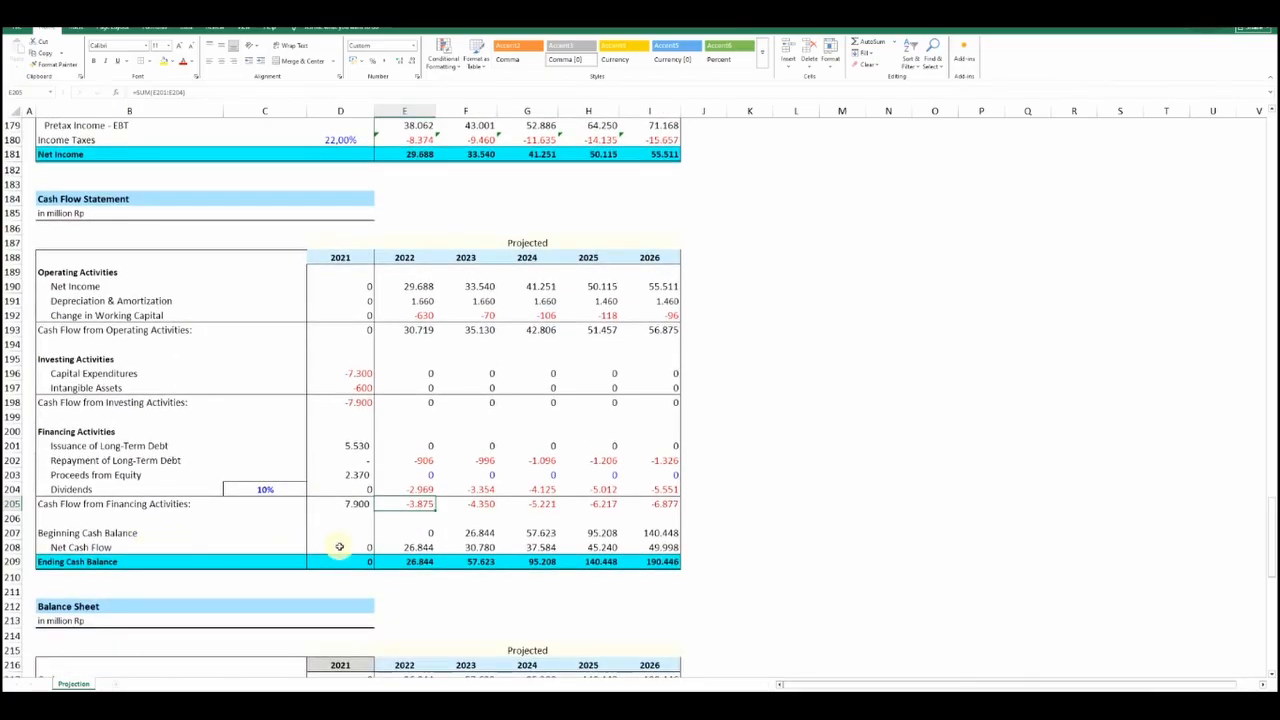
click(339, 547)
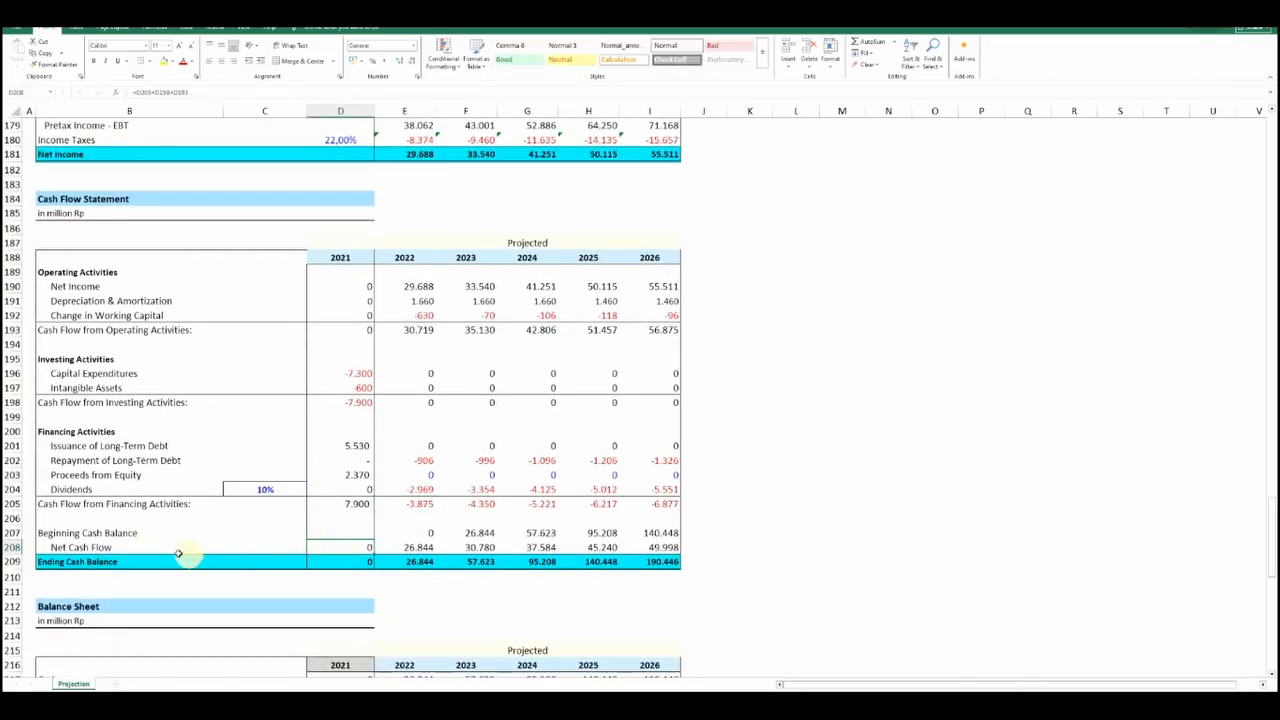
click(344, 328)
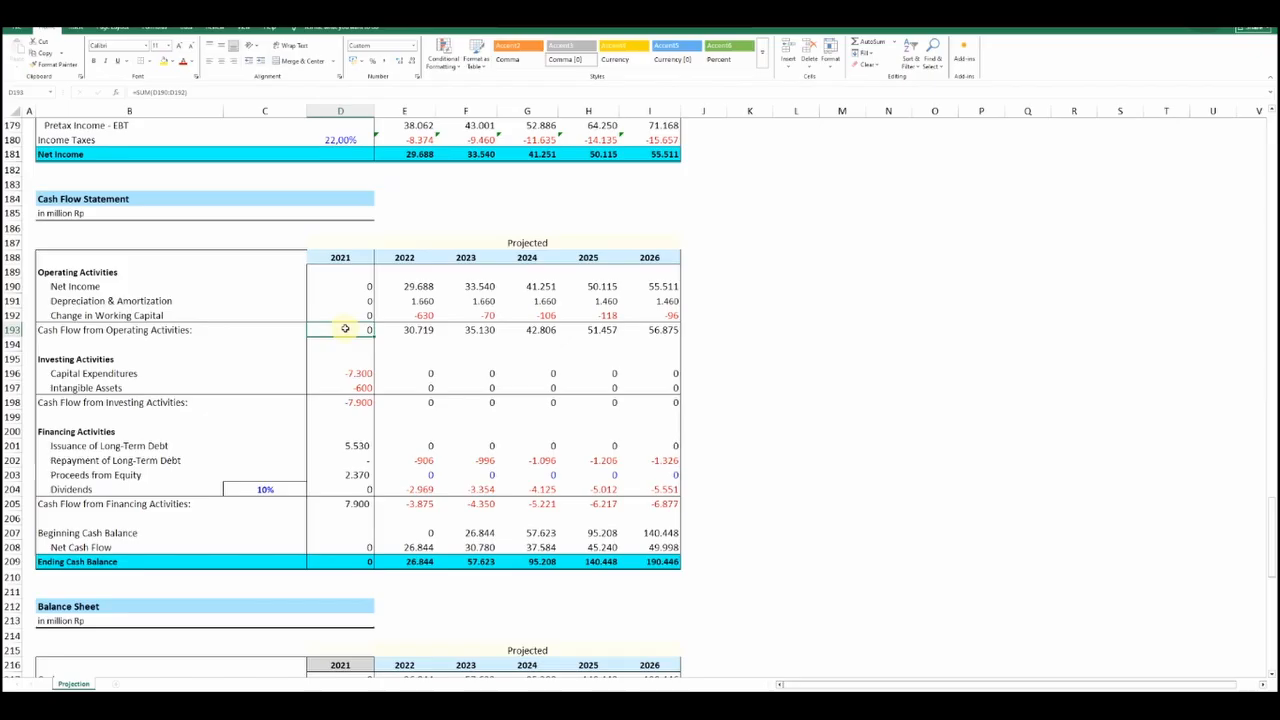
click(345, 401)
click(352, 503)
double_click(340, 547)
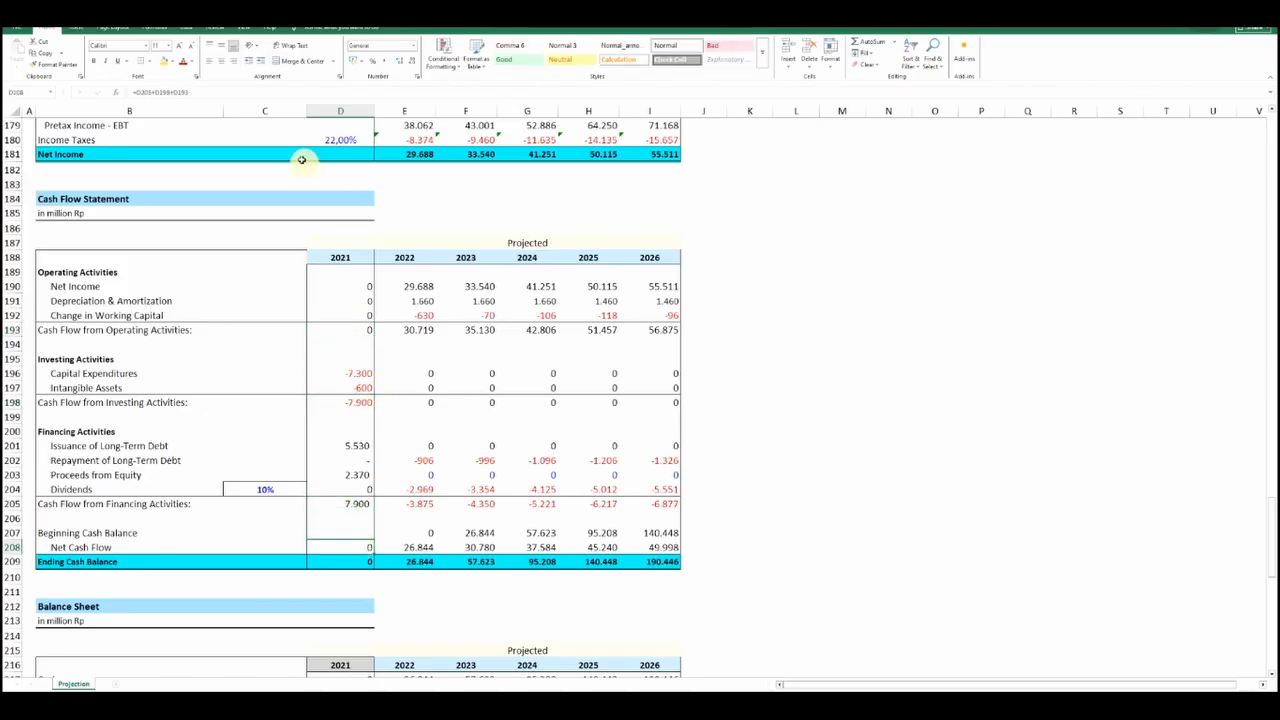
key(Return)
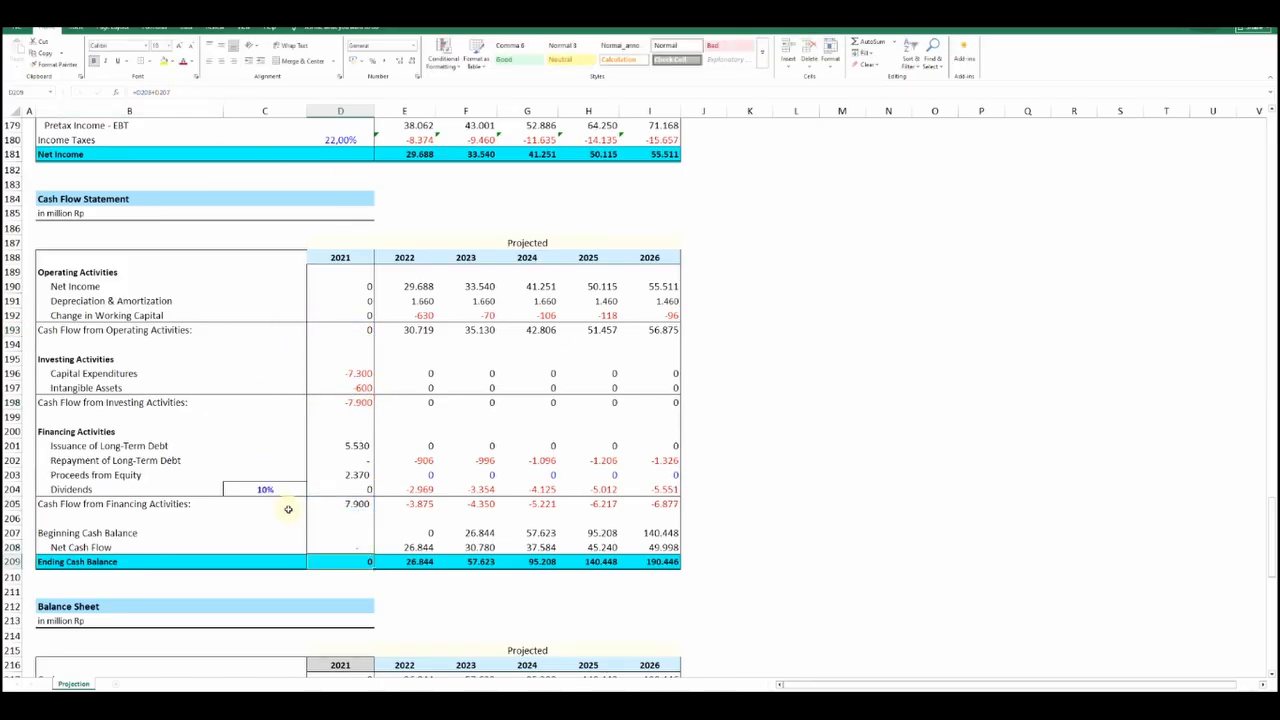
Check how the 2022 Beginning Cash Balance and the yearly Ending Cash Balance cells through 2025 are calculated
click(405, 504)
click(429, 535)
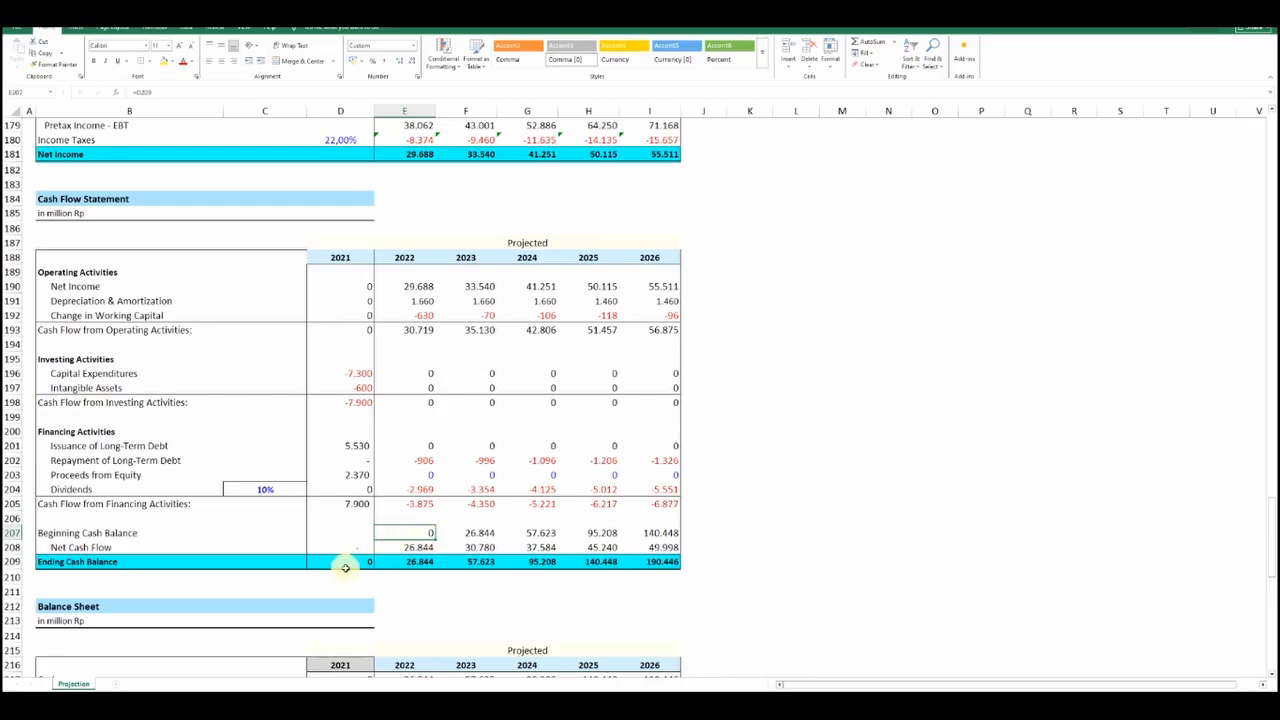
click(413, 560)
click(476, 560)
click(513, 562)
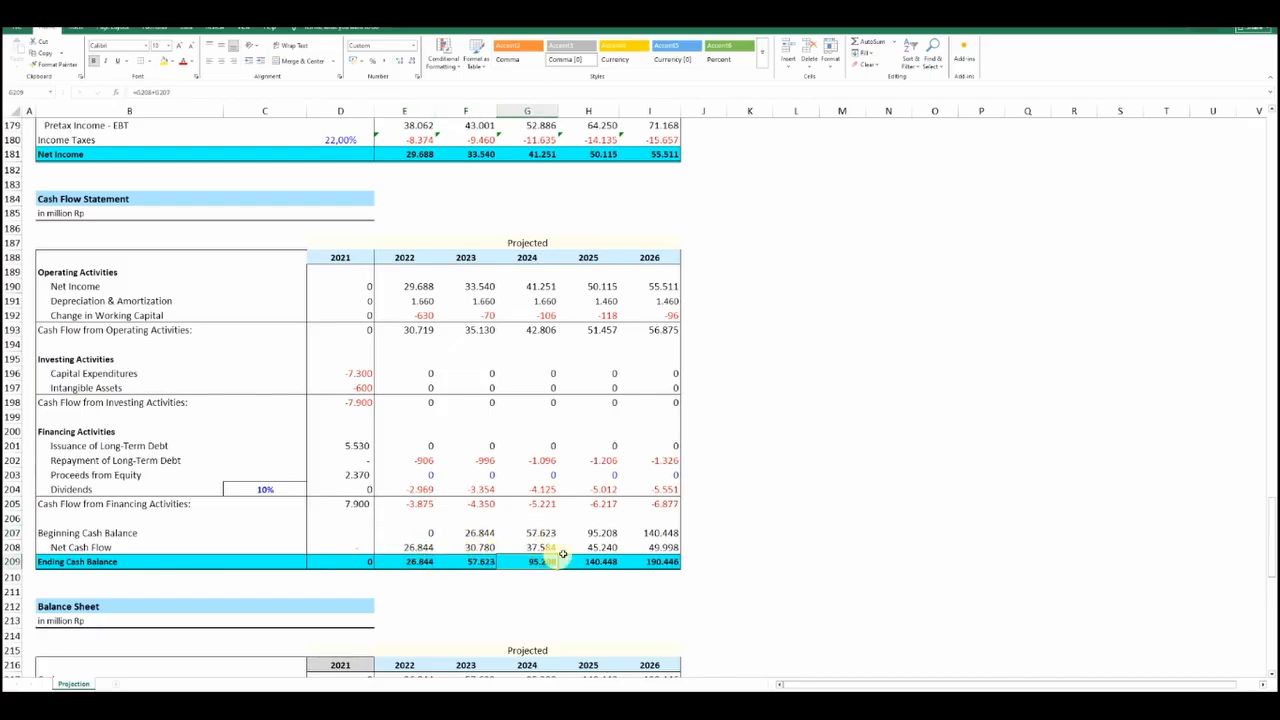
click(603, 559)
Inspect the 2022 Net Cash Flow formula and the three activity subtotals it references
click(410, 547)
key(F2)
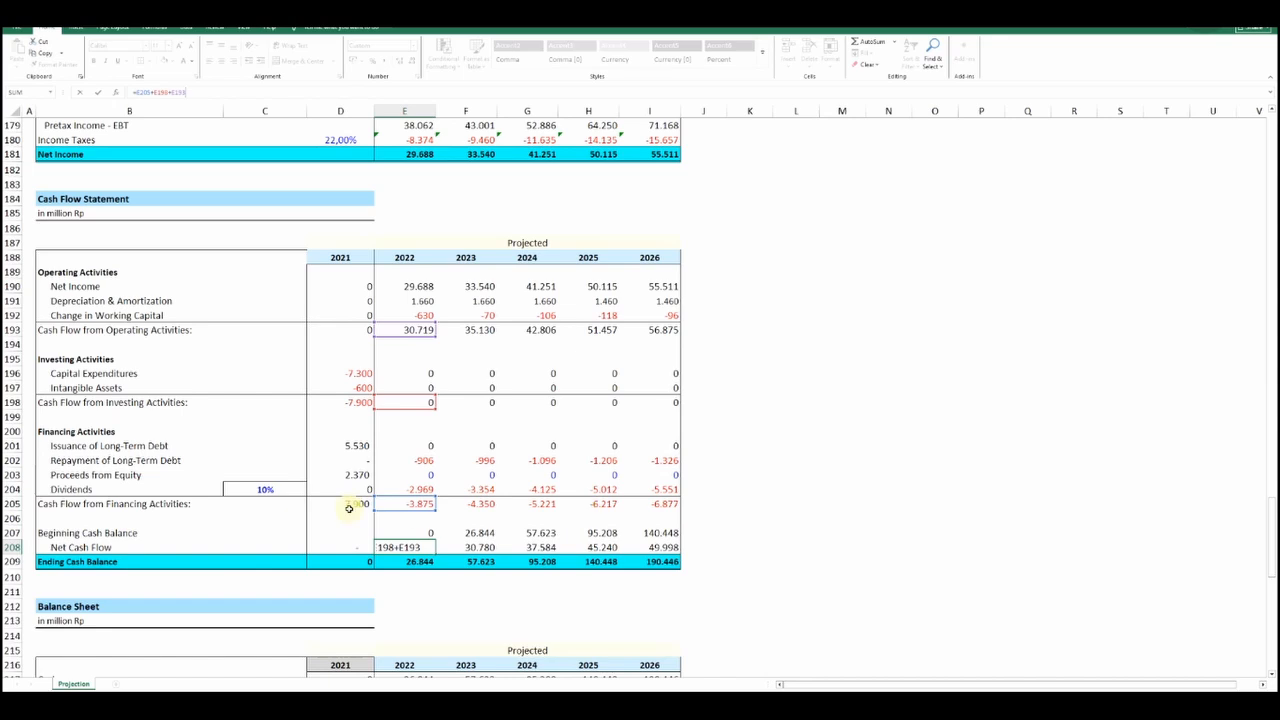
key(Return)
Trace the Balance Sheet's 2022 and 2023 Cash formulas back to the Ending Cash Balance row of the Cash Flow Statement
scroll(355, 505, down, 8)
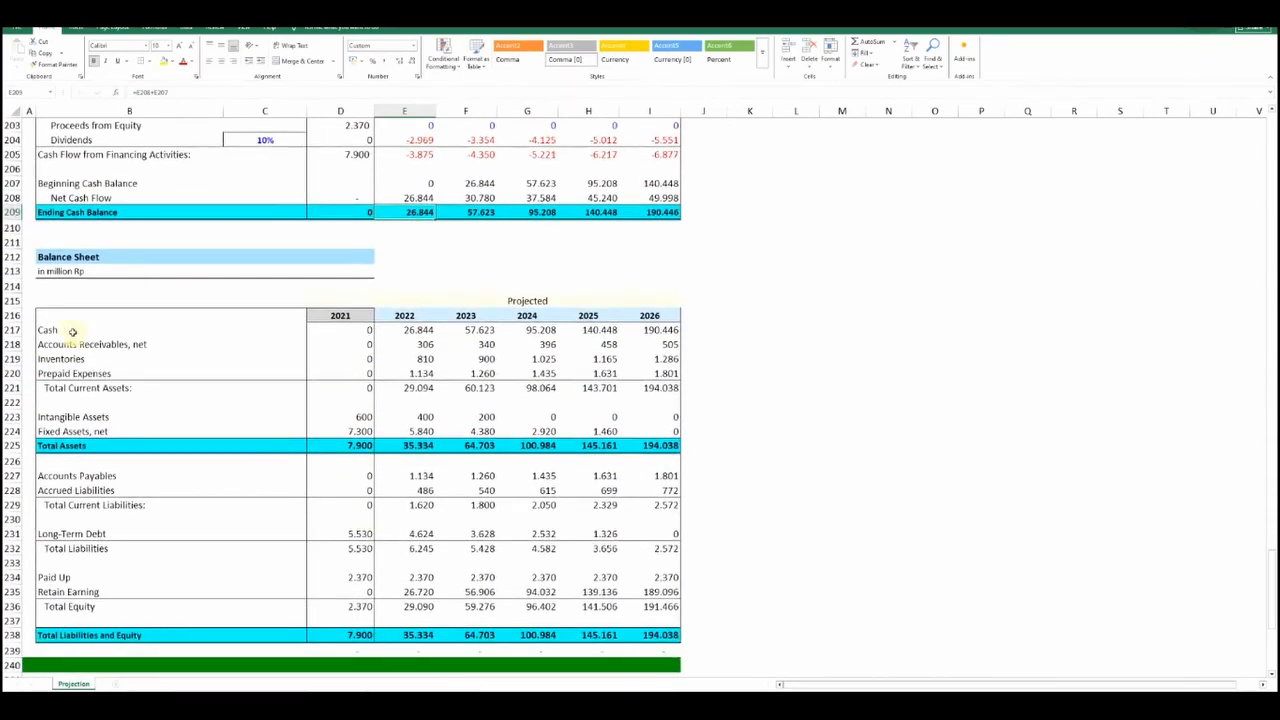
click(380, 330)
text(=)
scroll(405, 308, up, 1)
click(392, 254)
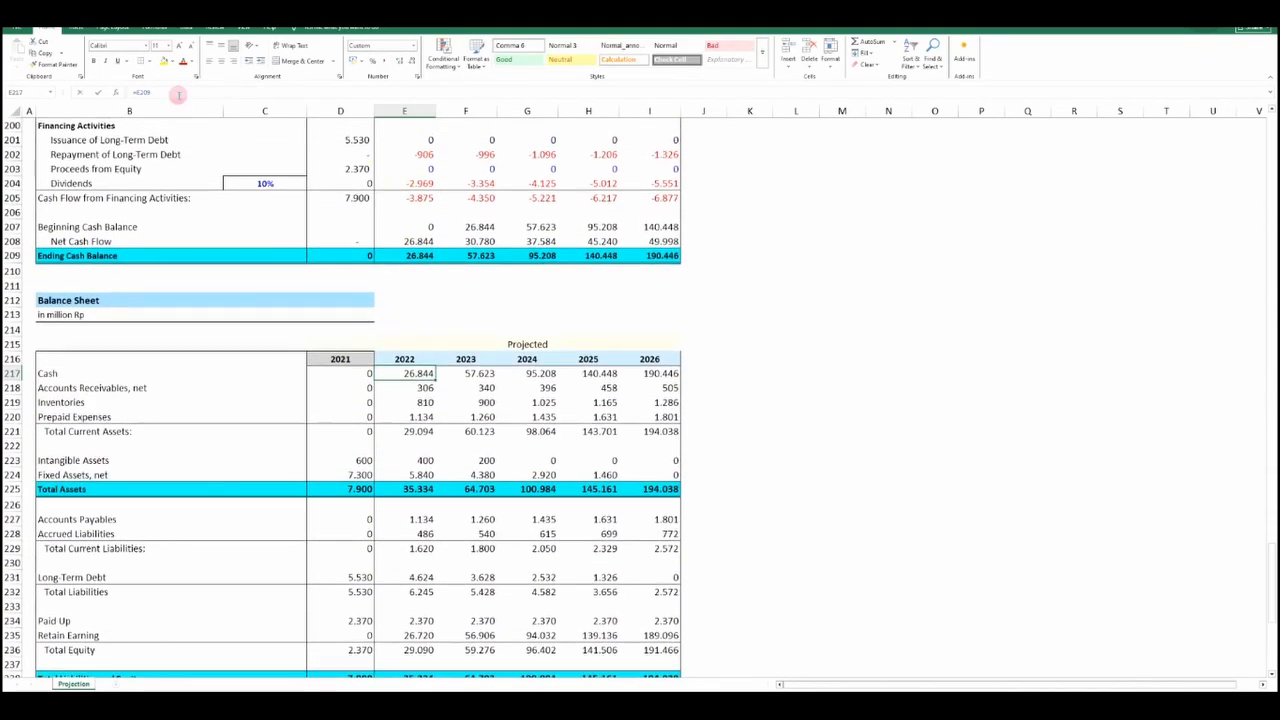
key(Tab)
text(=)
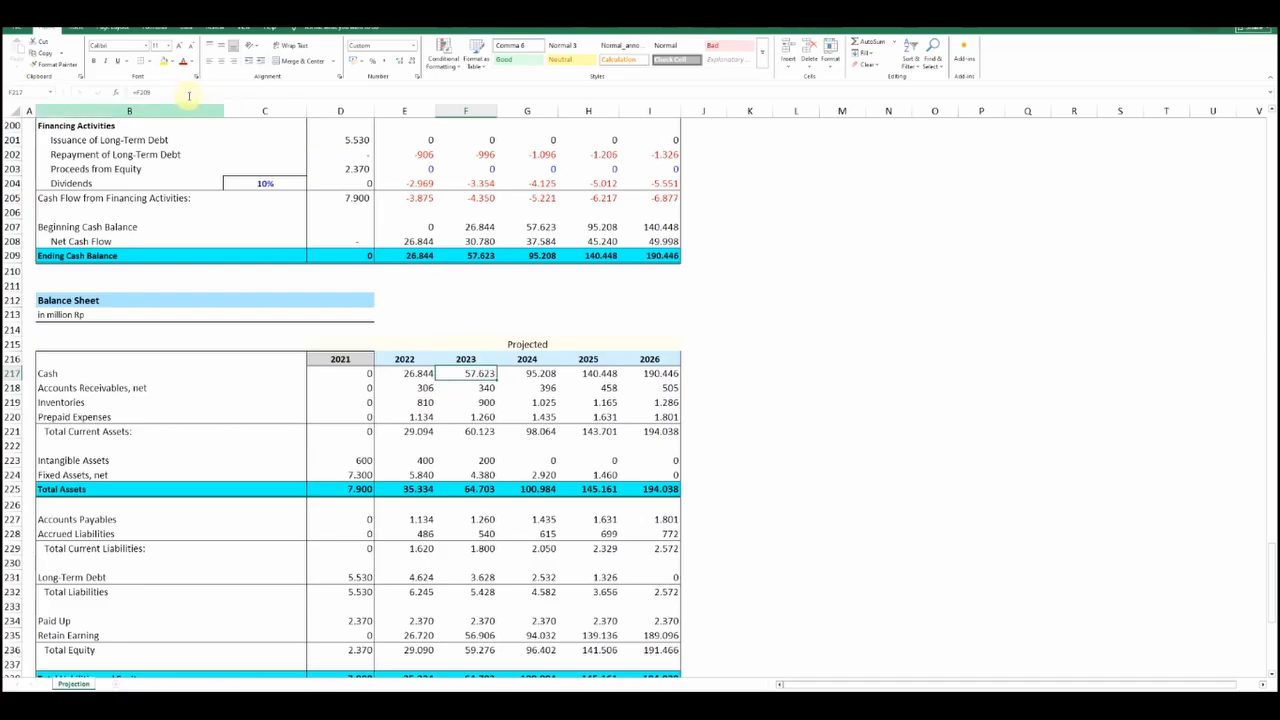
click(462, 250)
key(Return)
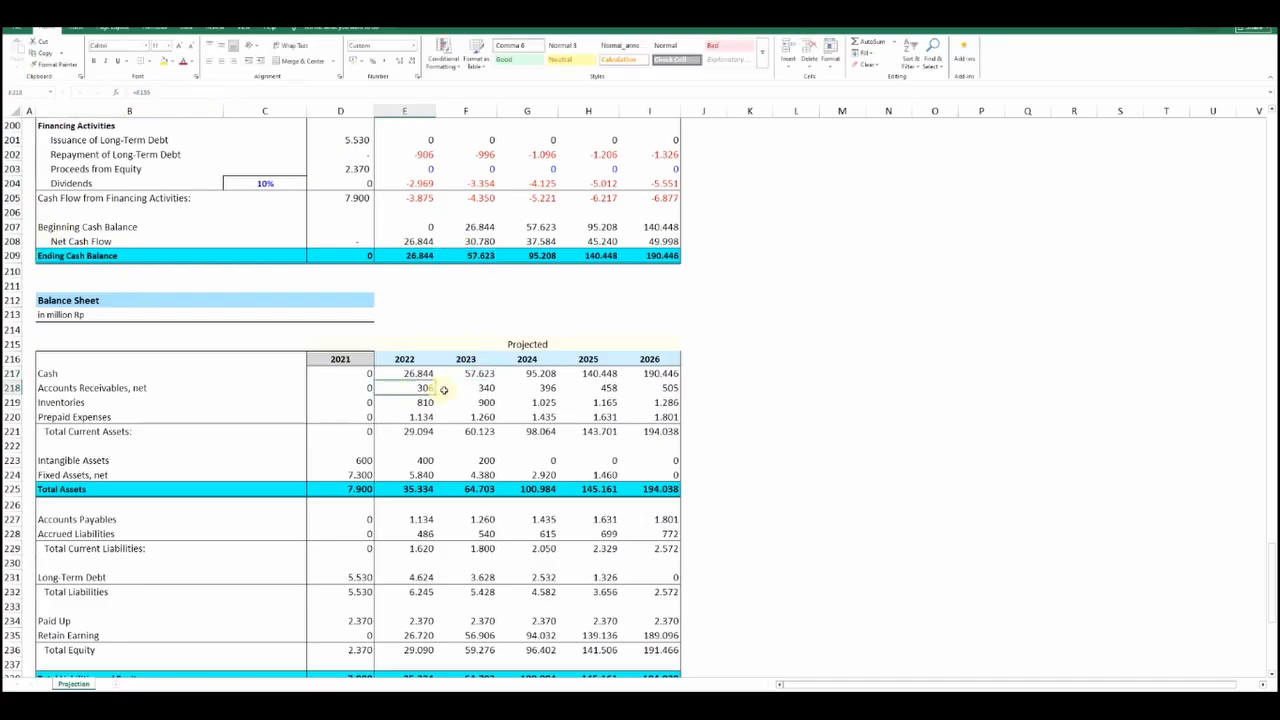
Trace the Balance Sheet's 2022 Accounts Receivables formula back to the Working Capital table
click(425, 390)
text(=)
scroll(405, 306, up, 19)
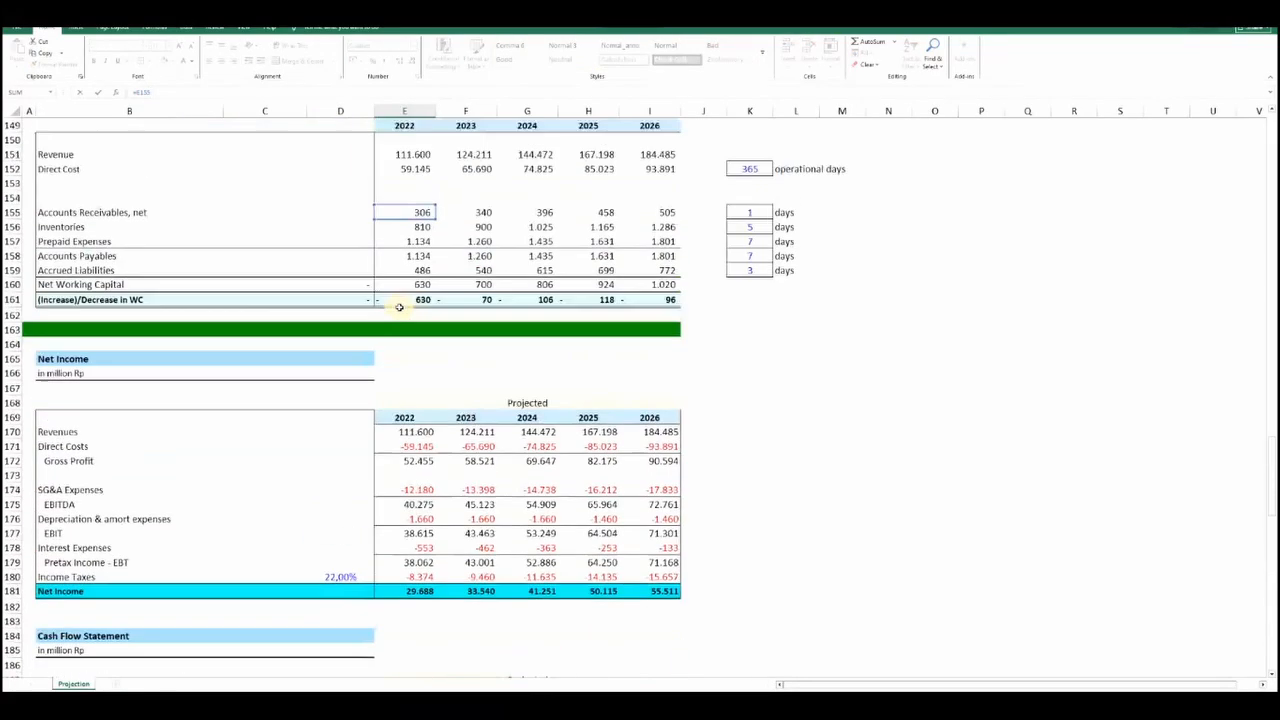
click(405, 301)
key(Return)
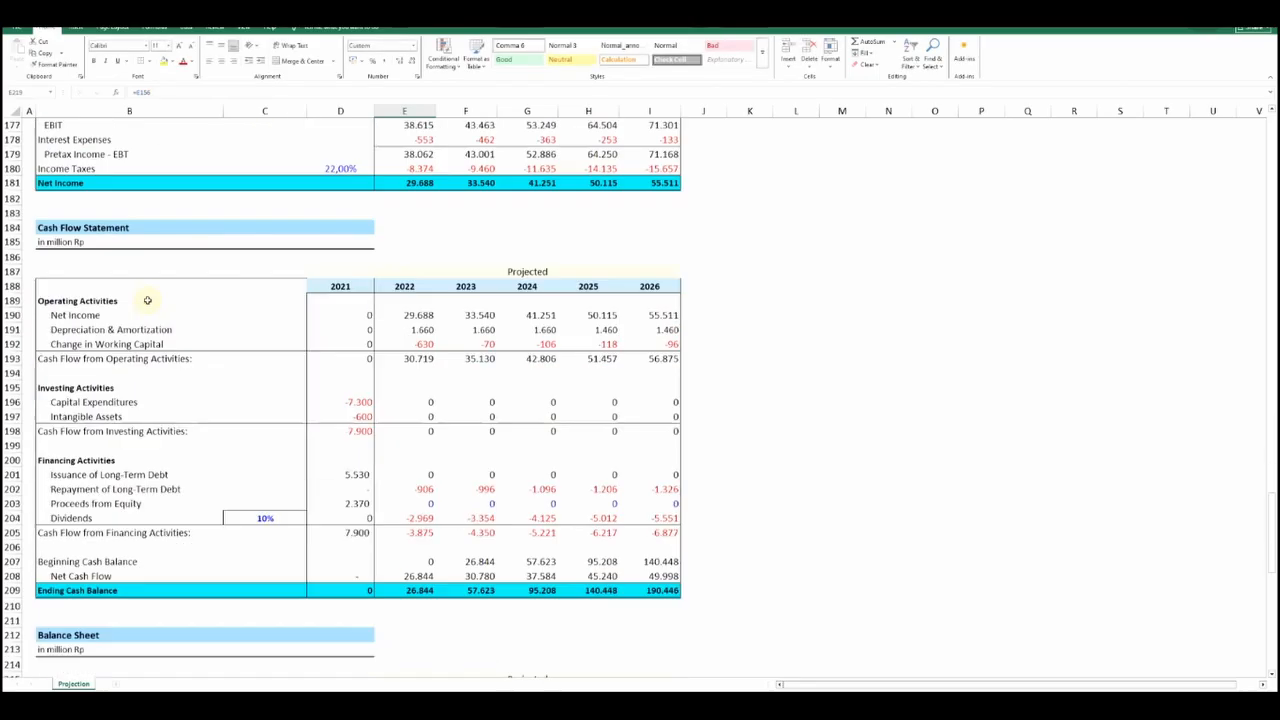
Trace the Balance Sheet's 2022 Inventories formula back to the Inventories row of the Working Capital table
scroll(200, 523, down, 5)
click(170, 92)
scroll(354, 281, up, 15)
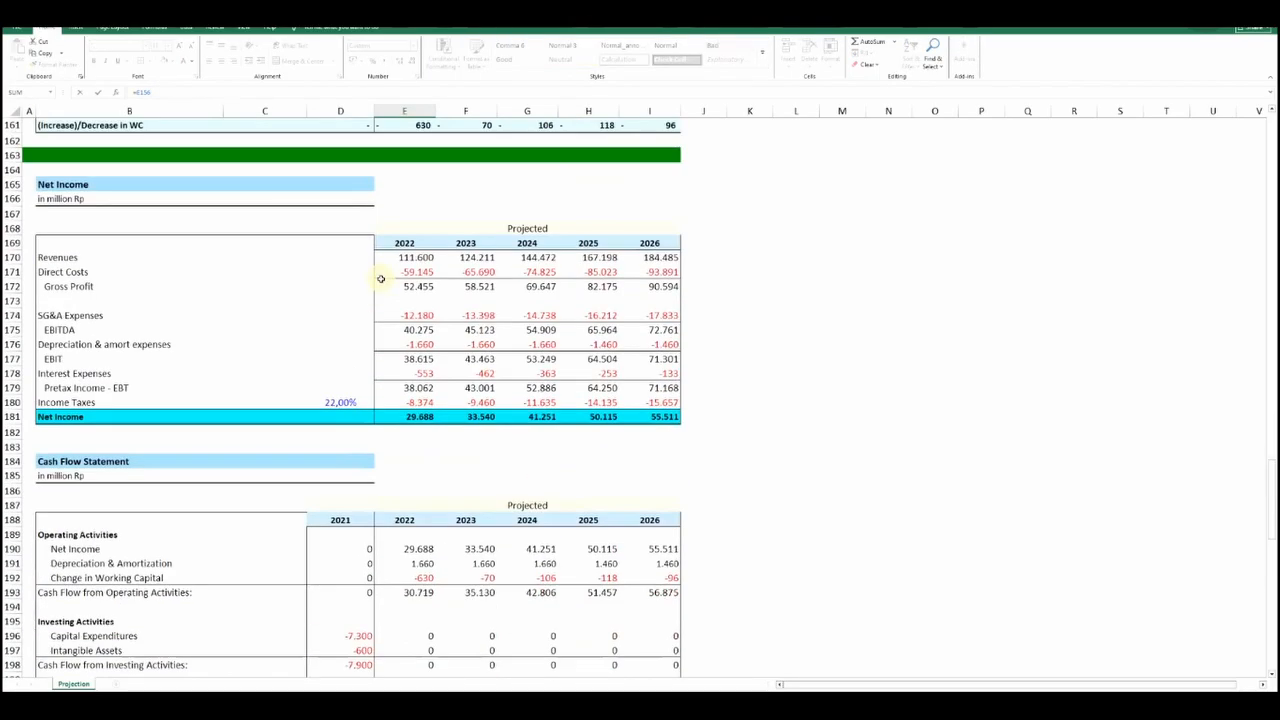
key(Return)
key(Return)
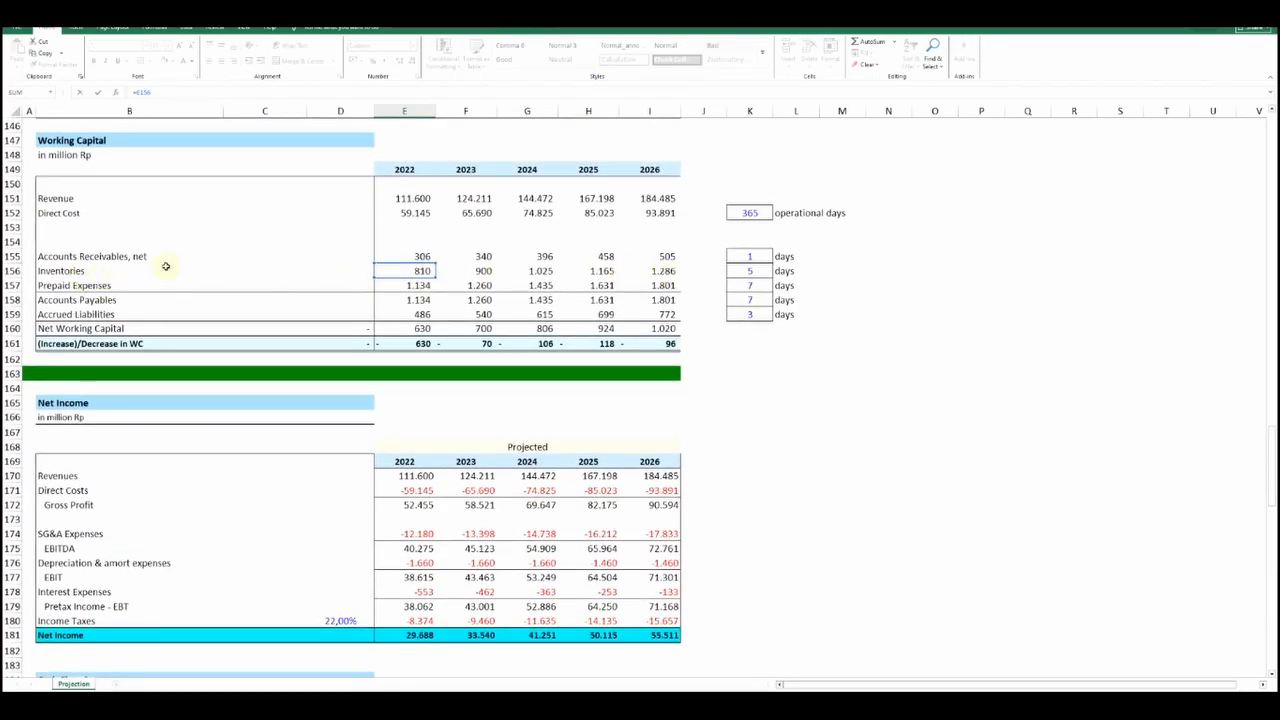
Trace the Balance Sheet's 2022 Accounts Payables formula back to the Accounts Payables row of the Working Capital table
scroll(166, 263, down, 17)
click(420, 537)
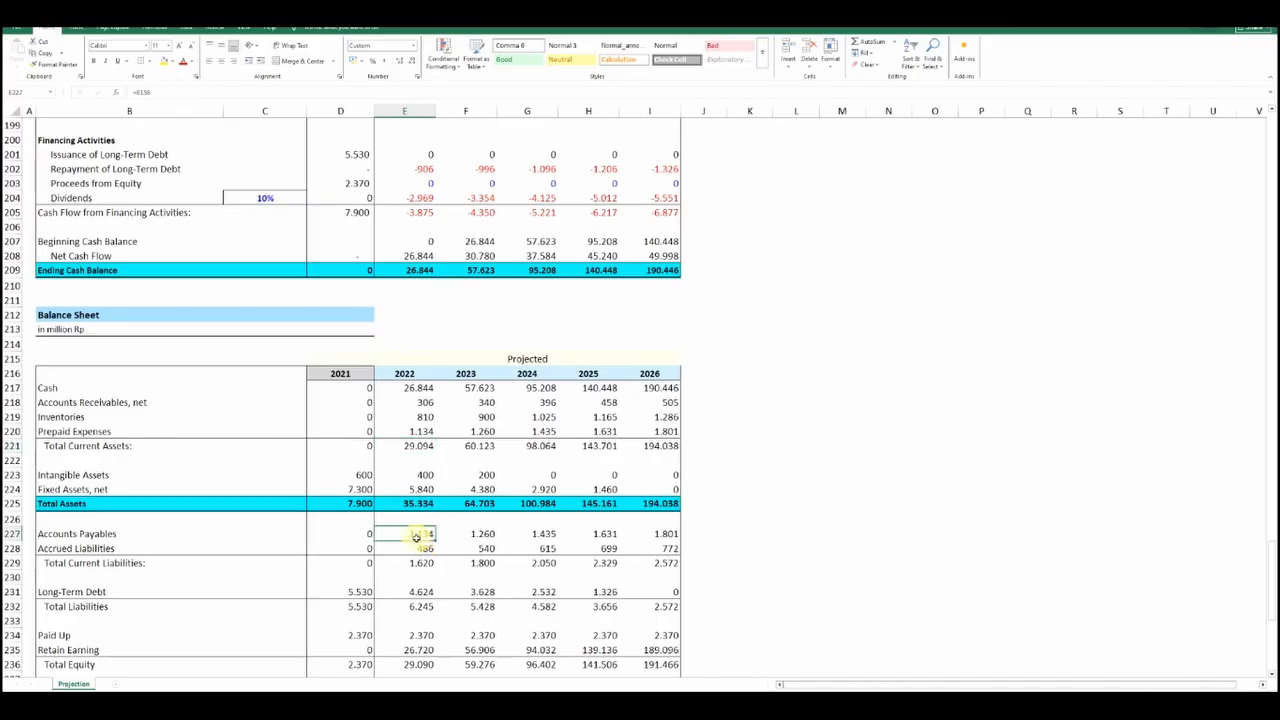
text(=E158)
scroll(341, 371, up, 9)
scroll(341, 371, up, 11)
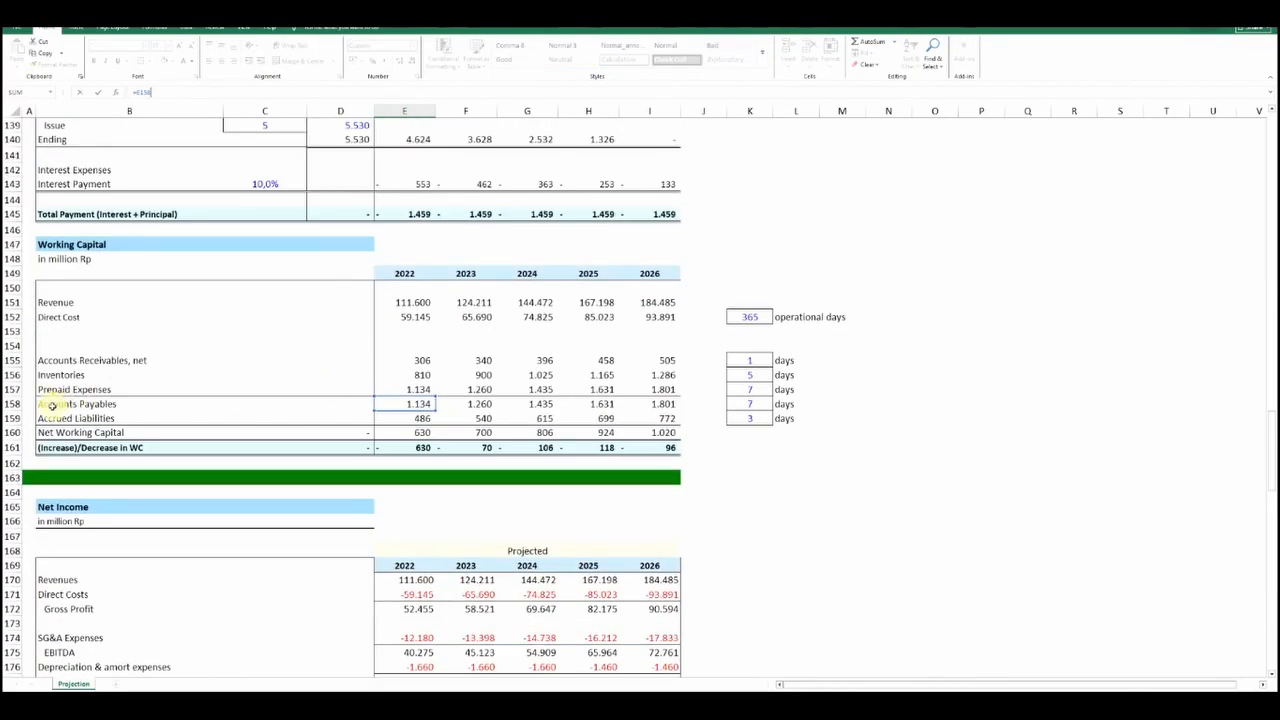
key(Return)
Trace the Balance Sheet's 2022 Intangible Assets formula back to the Ending Net Intangible Asset row under Amortization Expenses
scroll(283, 520, down, 3)
click(345, 446)
click(406, 442)
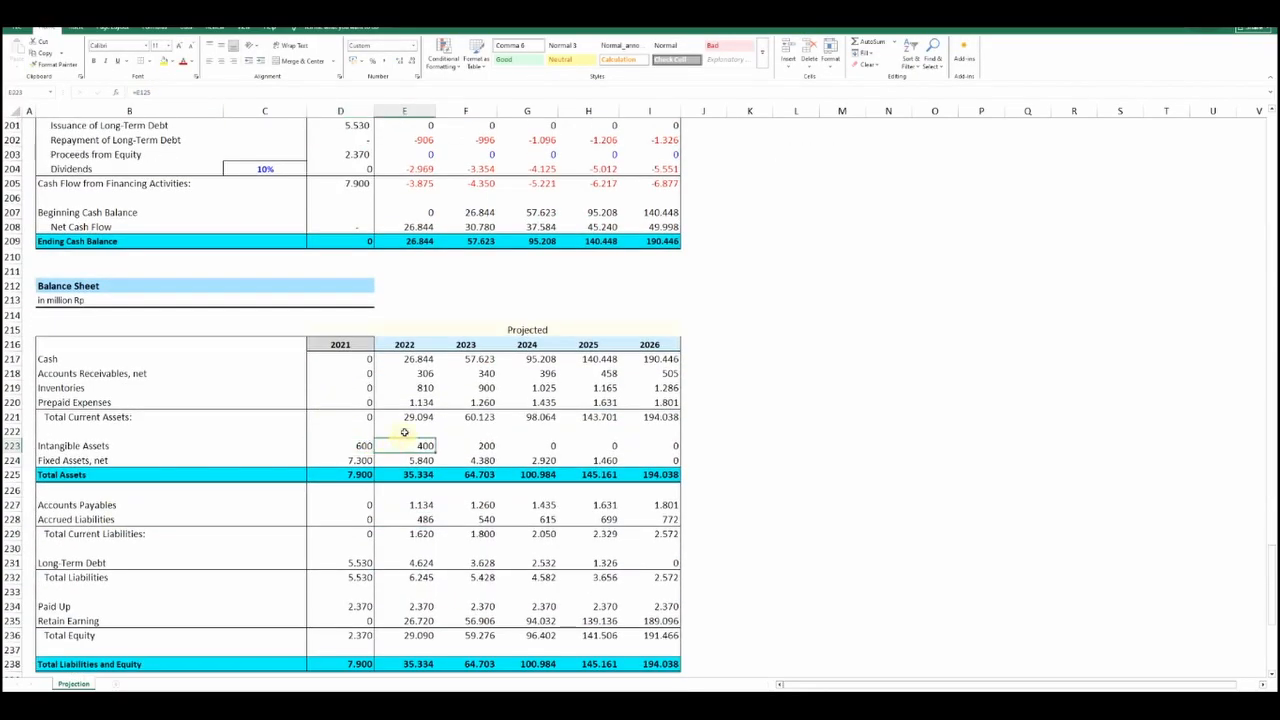
key(F2)
scroll(290, 215, up, 17)
scroll(404, 365, up, 11)
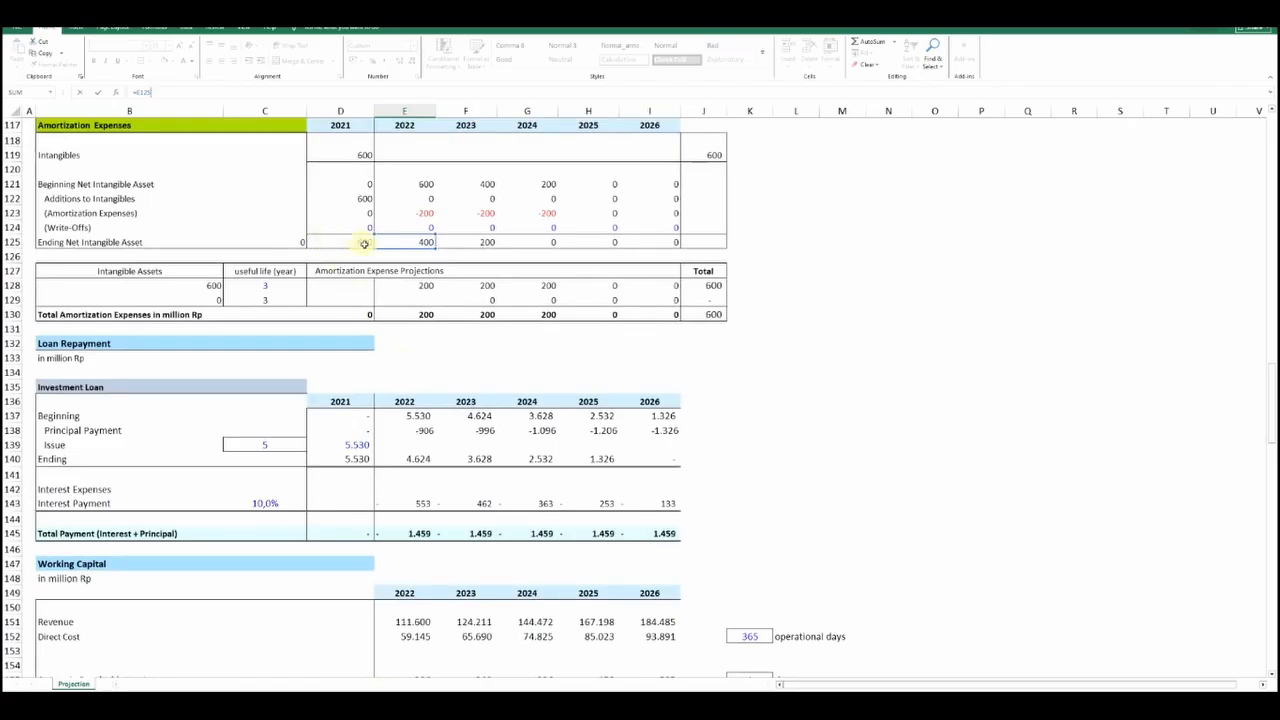
key(Return)
Trace the Balance Sheet's 2022 Fixed Assets formula back to the Ending Net Fixed Assets row under Depreciation Expenses
scroll(557, 242, down, 9)
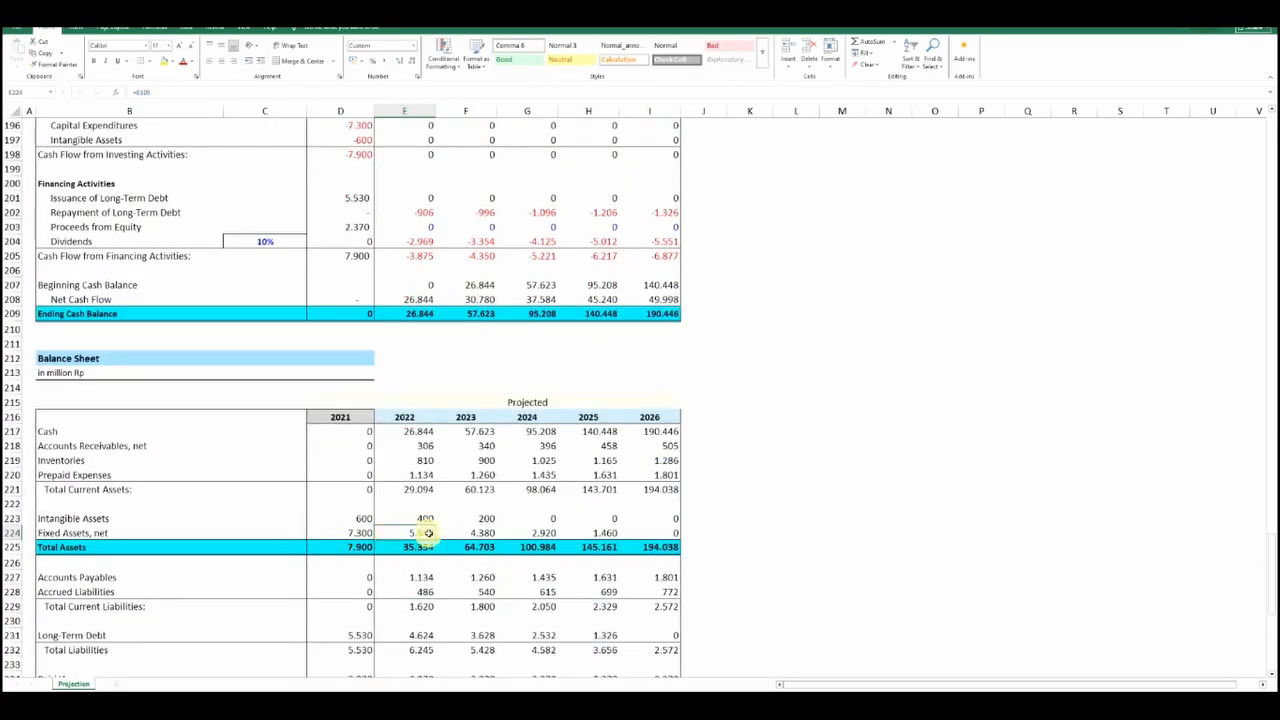
click(169, 91)
scroll(419, 318, up, 14)
scroll(419, 318, up, 20)
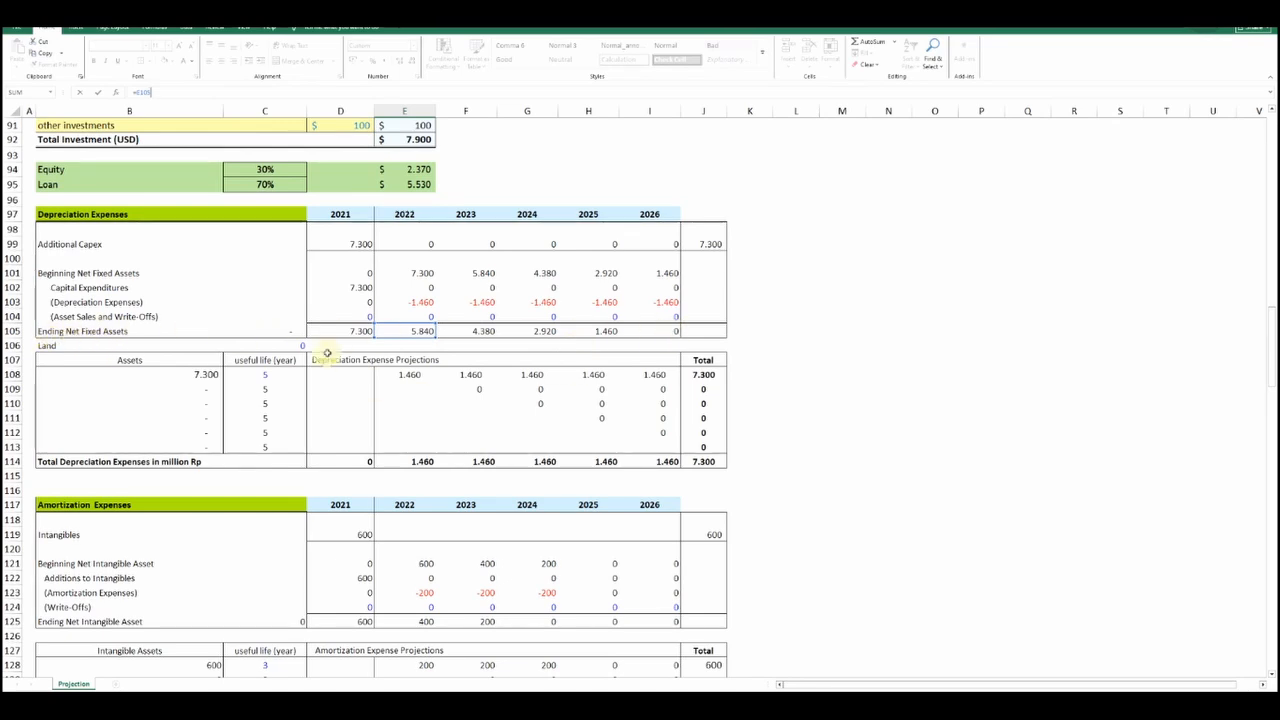
key(Return)
Trace the Balance Sheet's 2022 Long-Term Debt formula back to the Ending row of the investment loan
scroll(250, 382, down, 7)
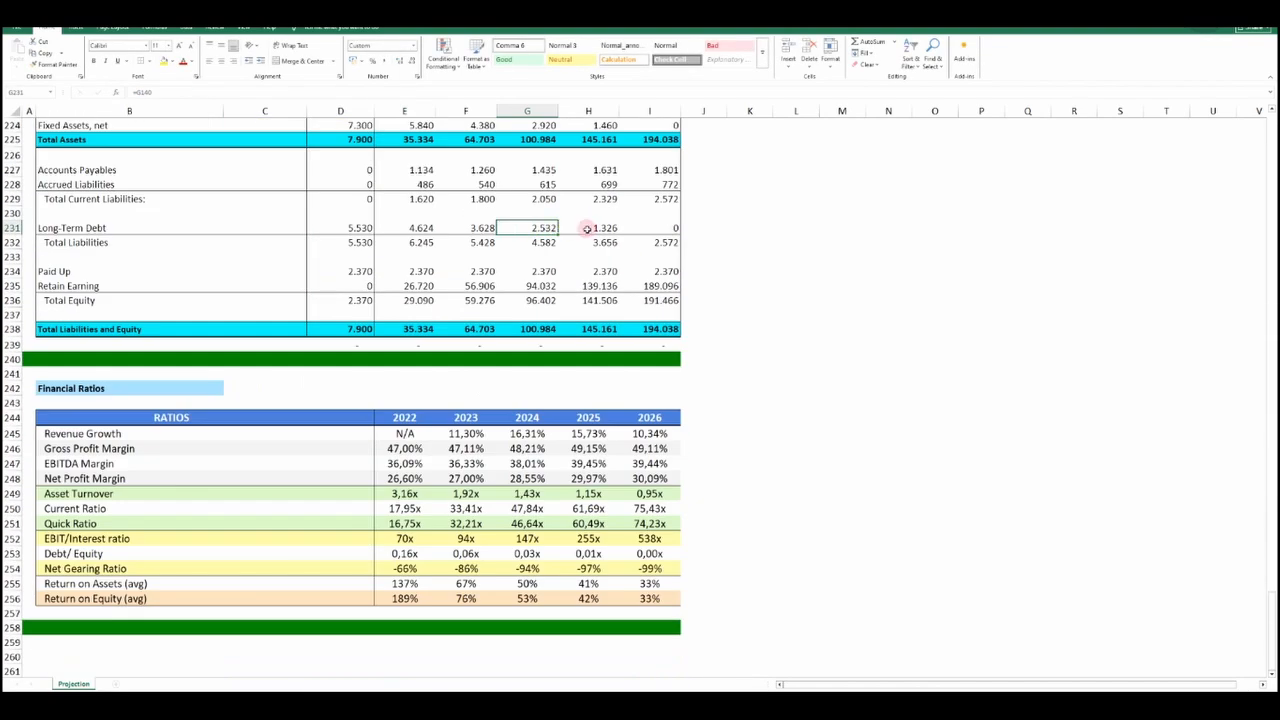
click(649, 228)
double_click(413, 228)
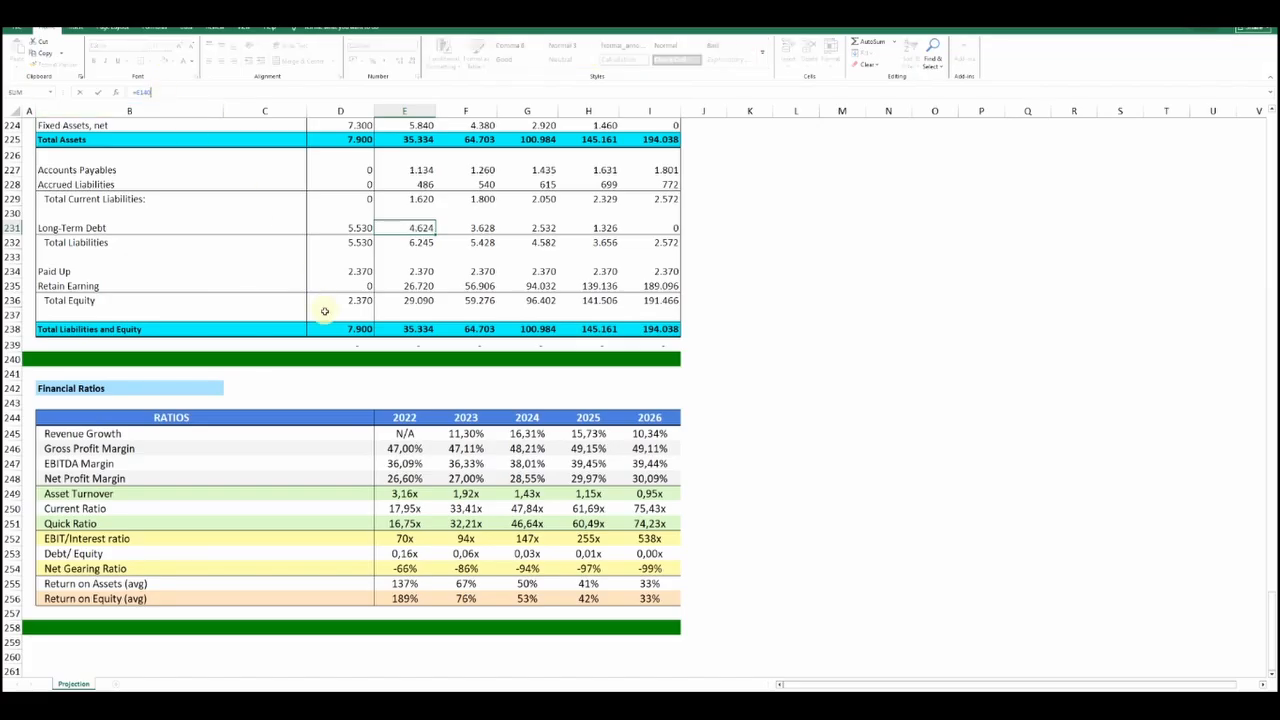
scroll(340, 349, up, 17)
scroll(340, 349, up, 14)
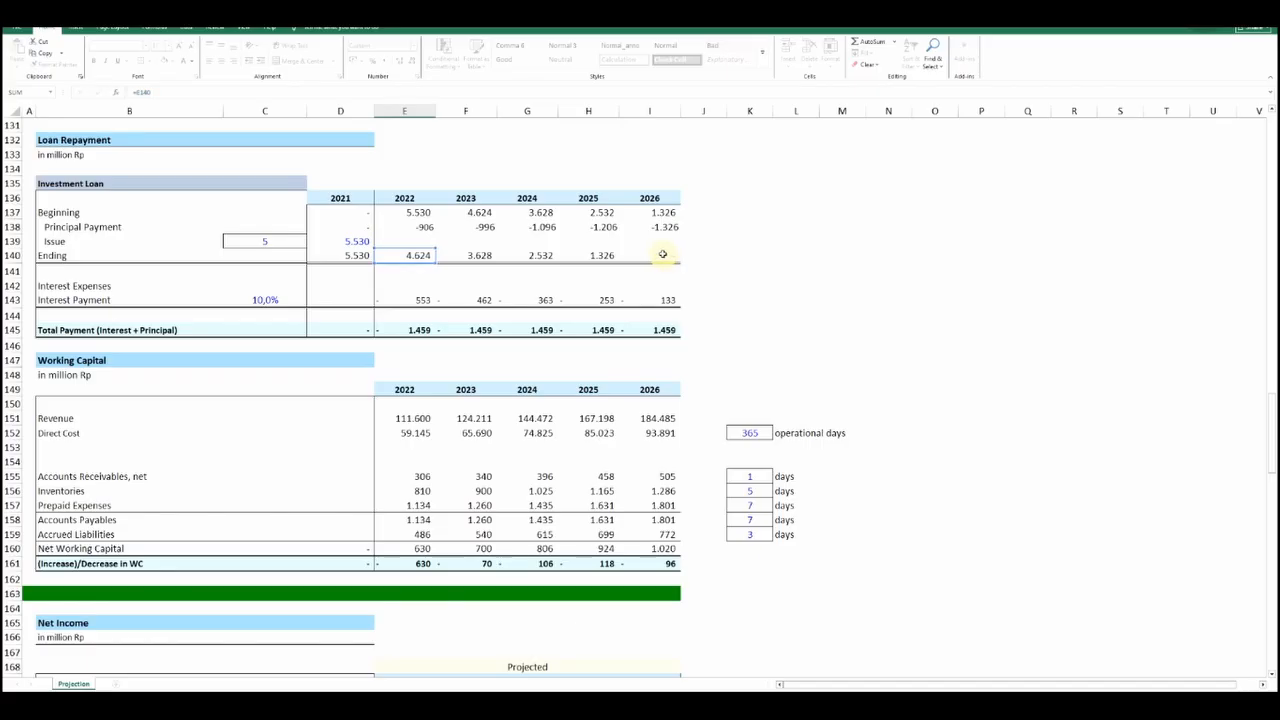
key(Return)
Trace the Balance Sheet's 2021 Paid Up formula back to Proceeds from Equity in the Cash Flow Statement
scroll(580, 460, down, 3)
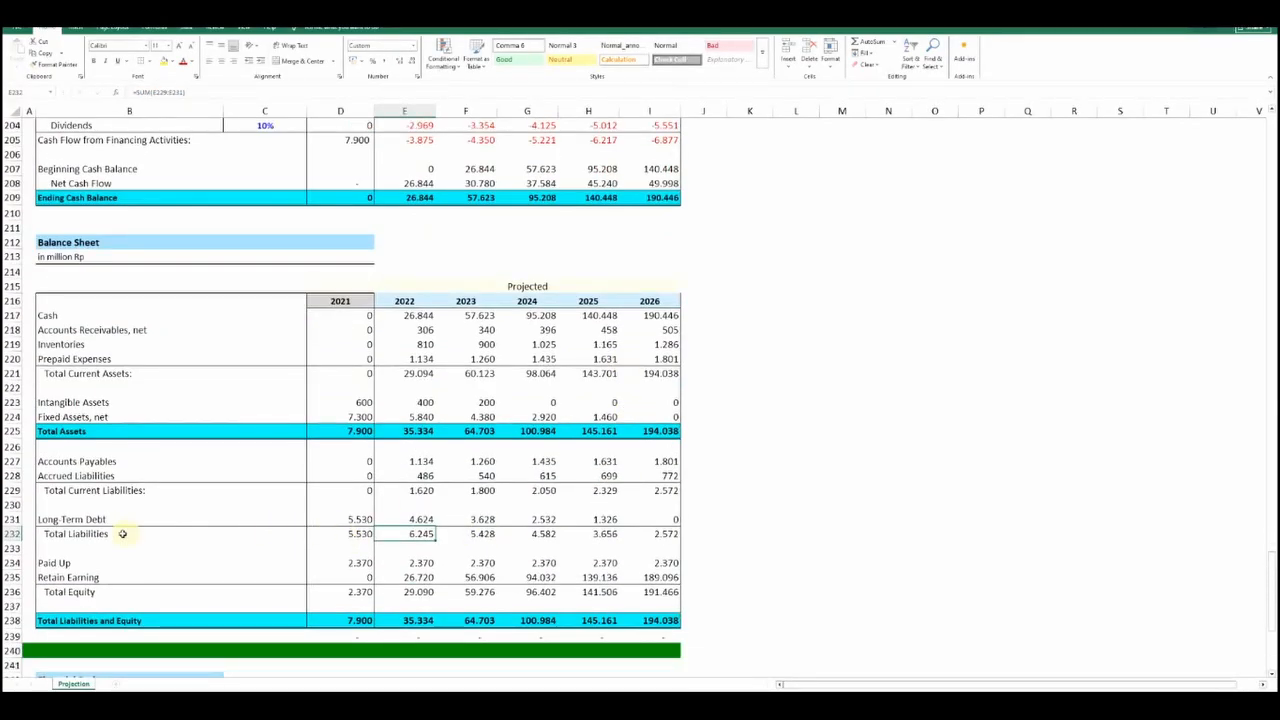
scroll(563, 511, down, 2)
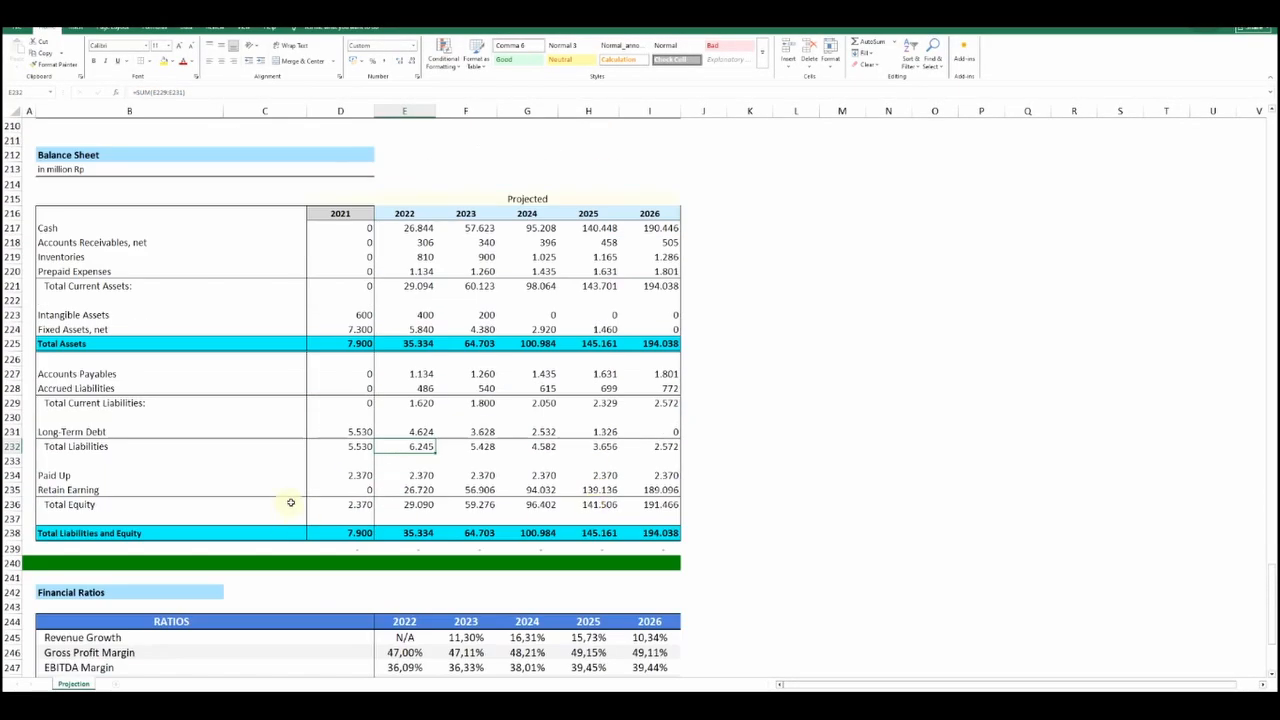
click(345, 476)
key(F2)
scroll(389, 406, up, 7)
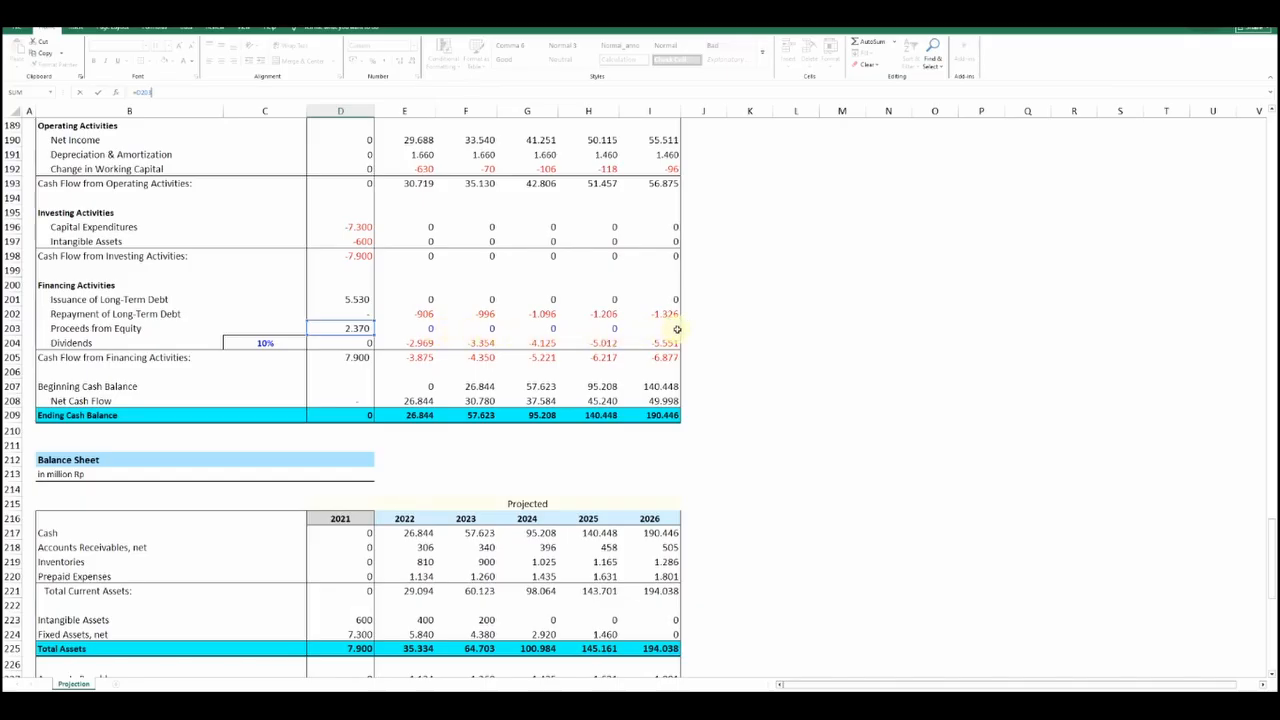
key(Escape)
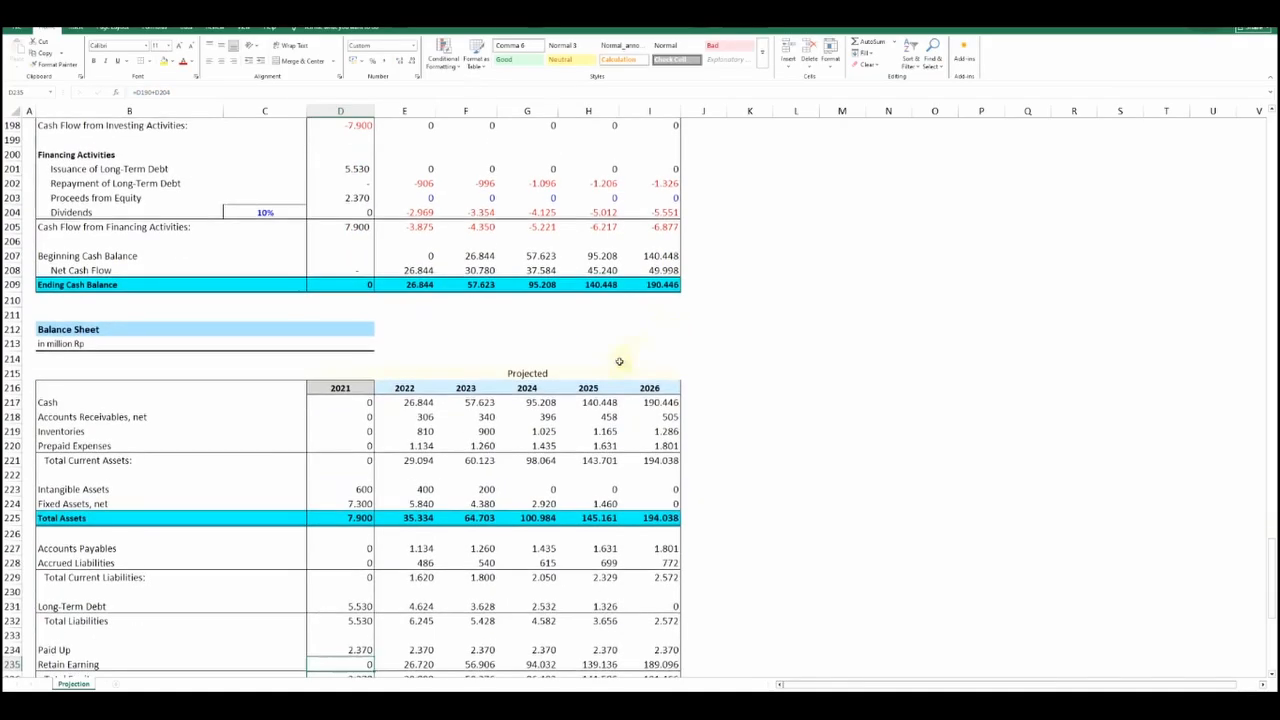
Trace the 2022 Retain Earning formula back to the prior-year retained earnings, the 2022 Dividends and the 2022 Net Income
scroll(600, 337, down, 3)
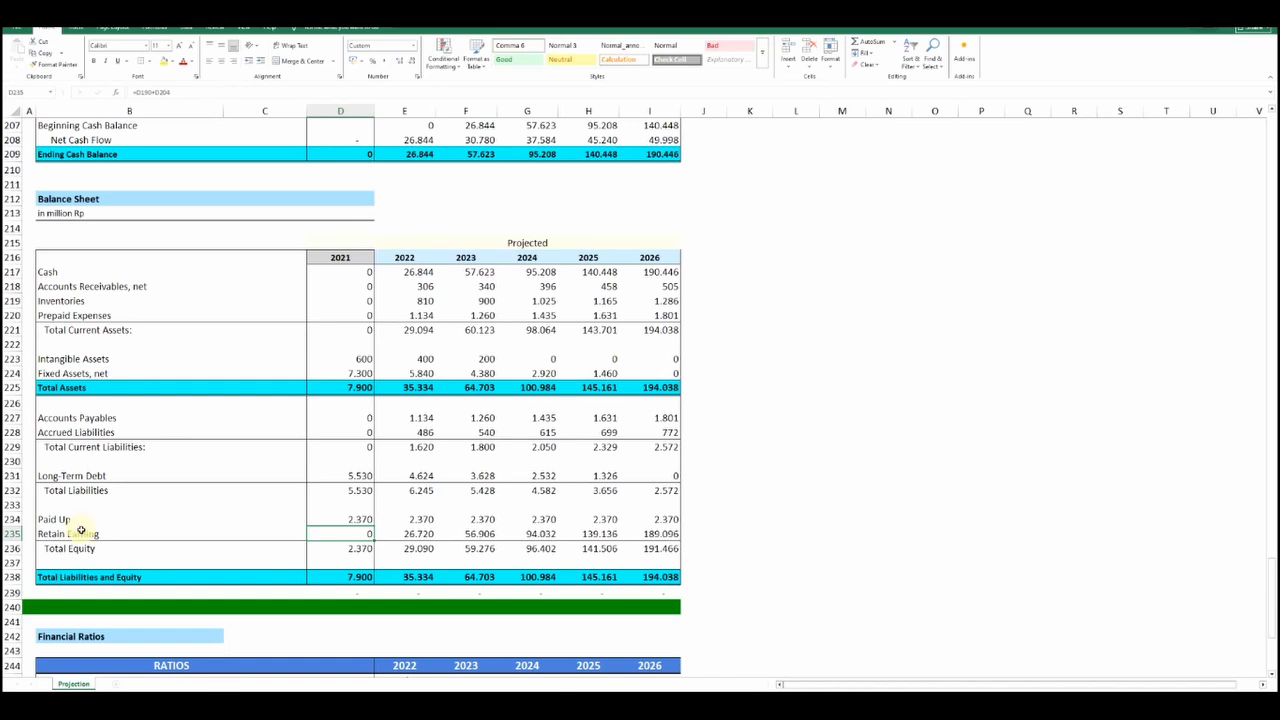
click(414, 537)
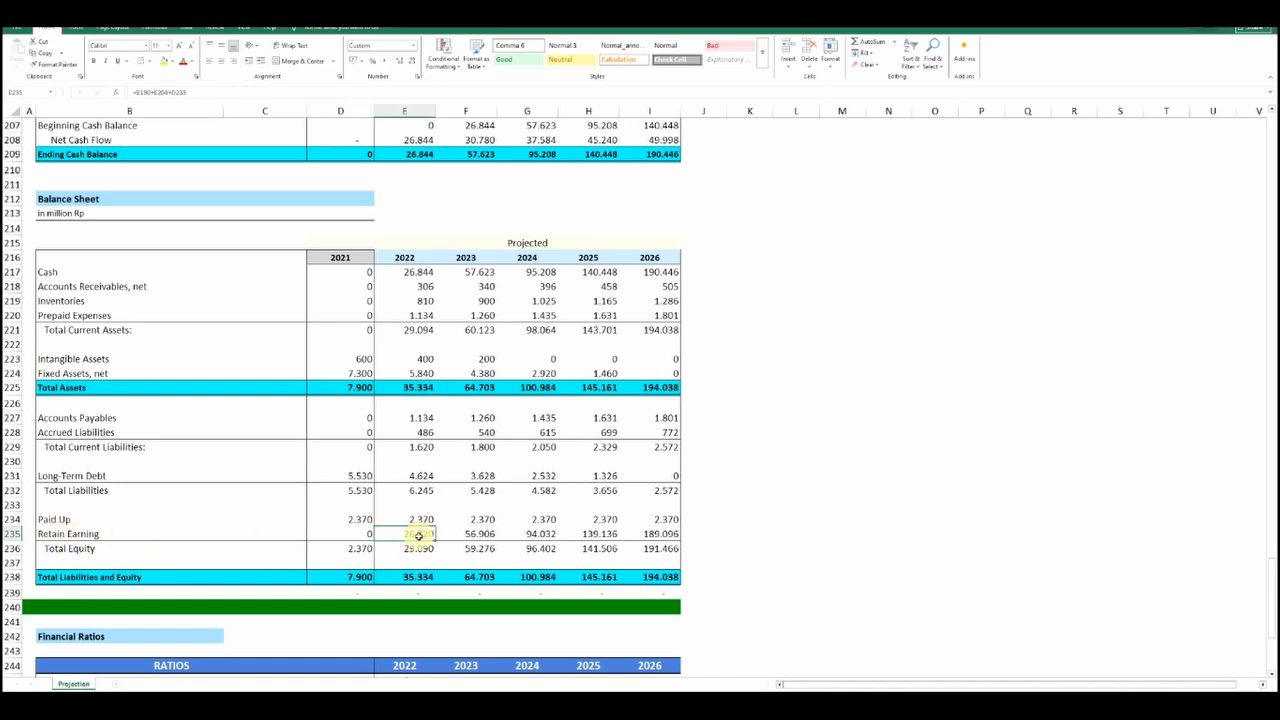
key(F2)
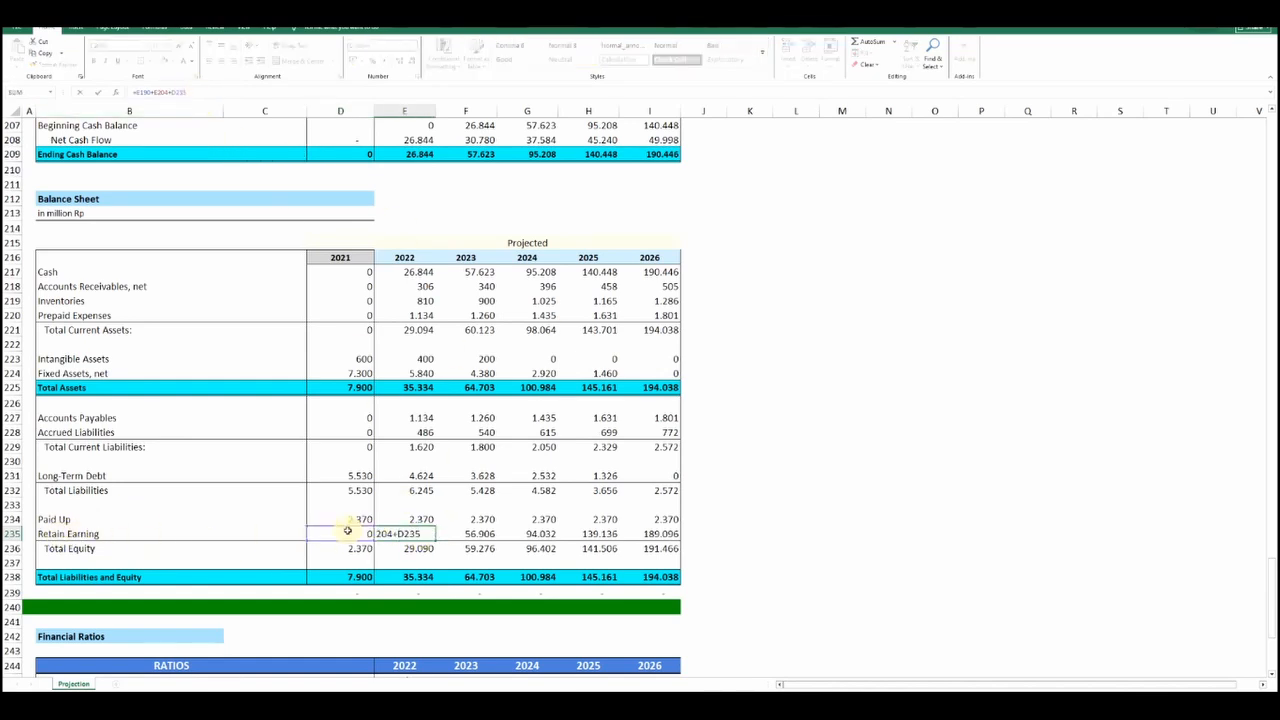
scroll(347, 531, up, 4)
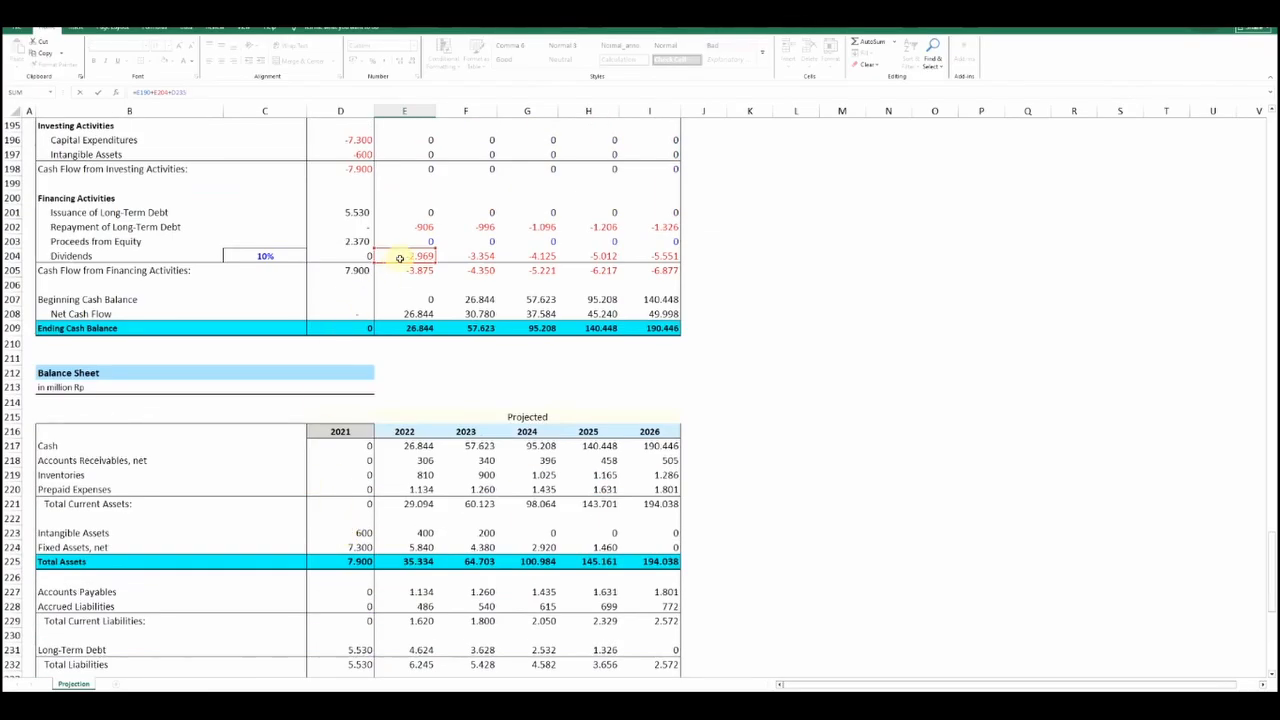
scroll(400, 259, up, 4)
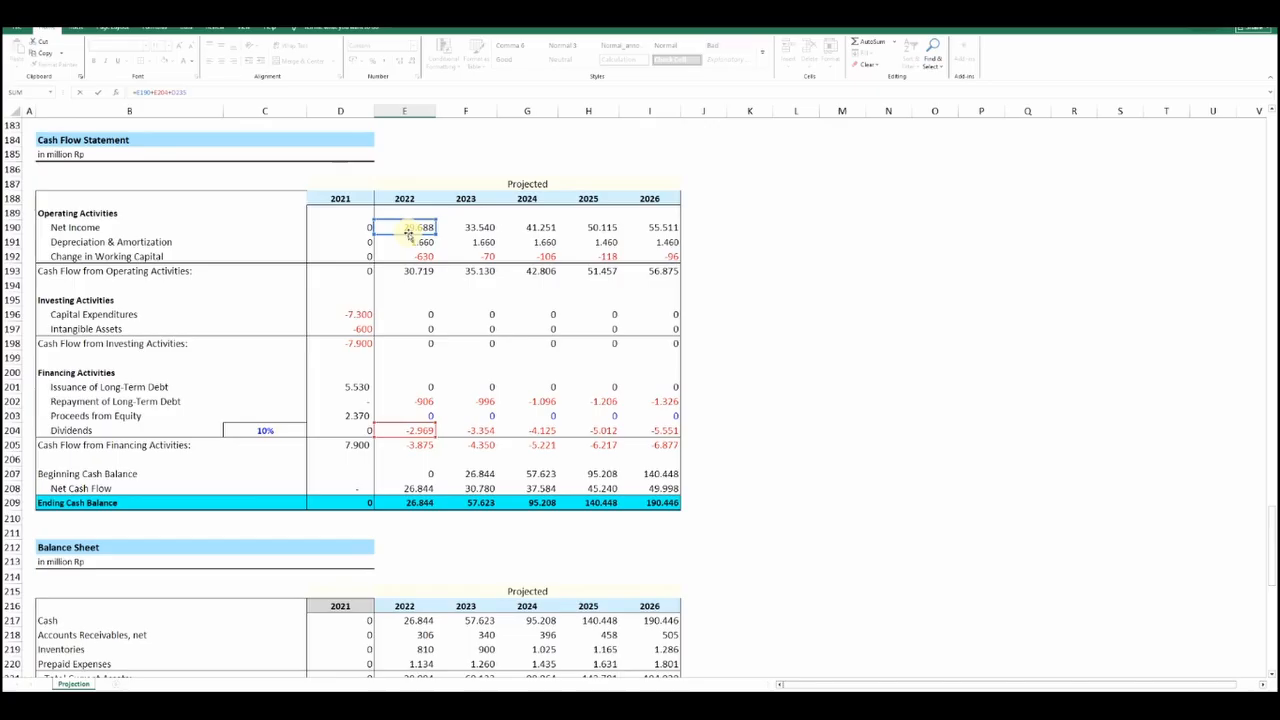
scroll(408, 233, down, 8)
key(Return)
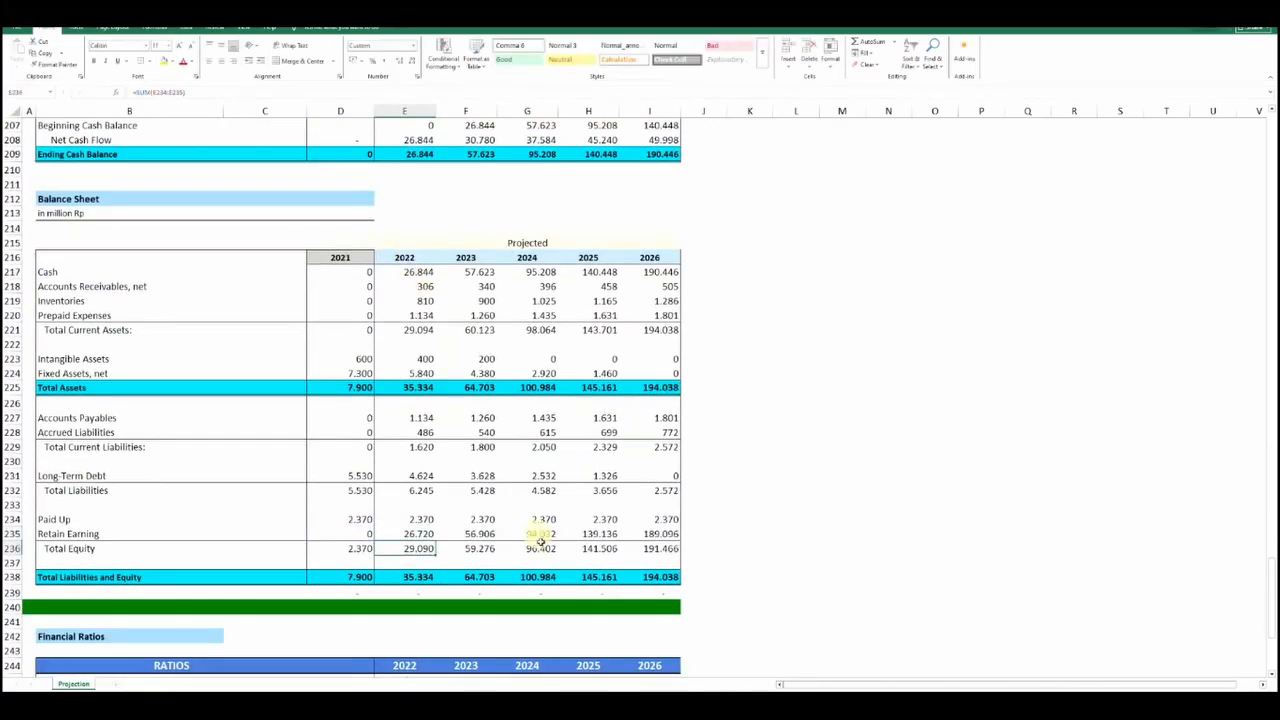
Trace the 2023 Retain Earning formula back to the prior-year retained earnings, the 2023 Dividends and the 2023 Net Income
click(475, 535)
double_click(475, 535)
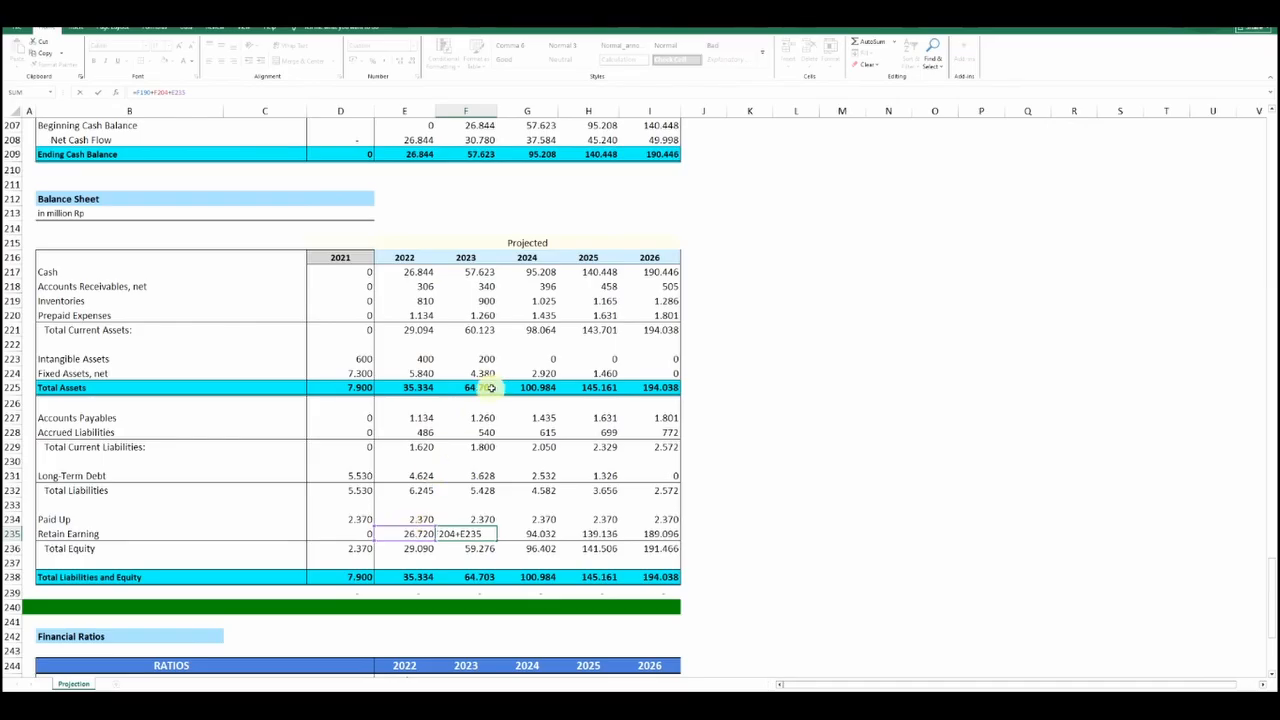
scroll(492, 378, up, 5)
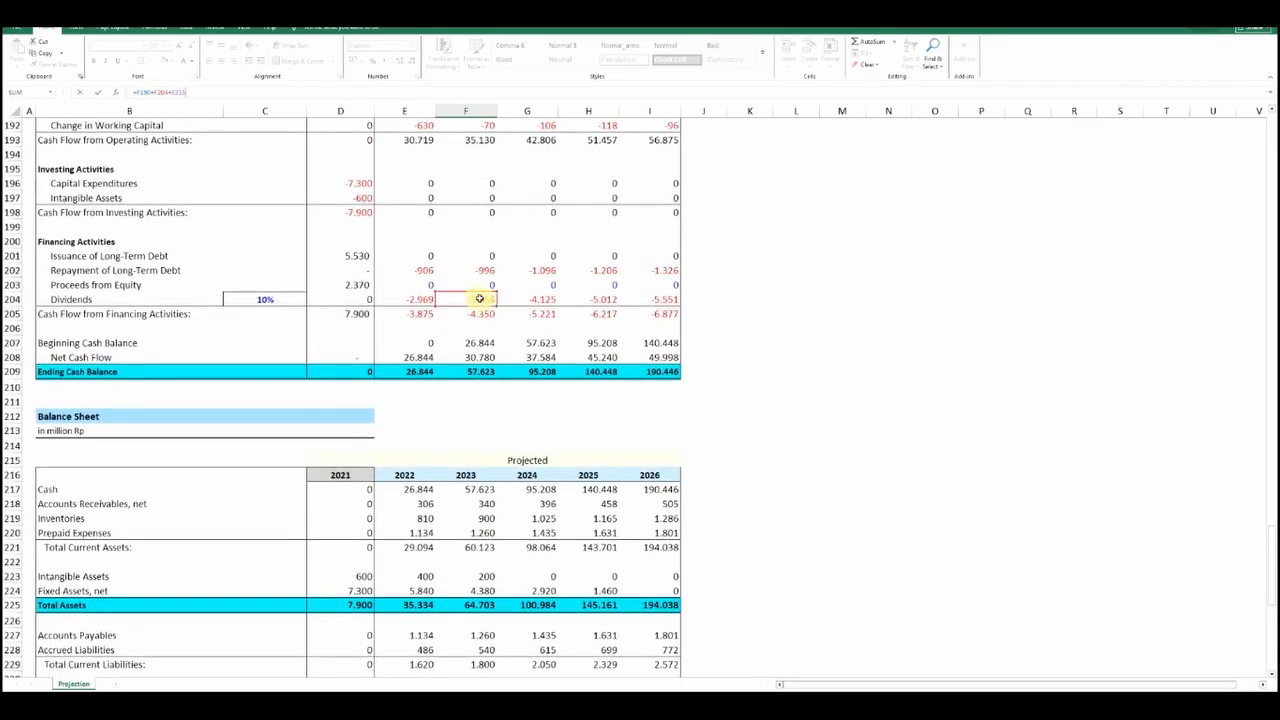
scroll(479, 299, up, 4)
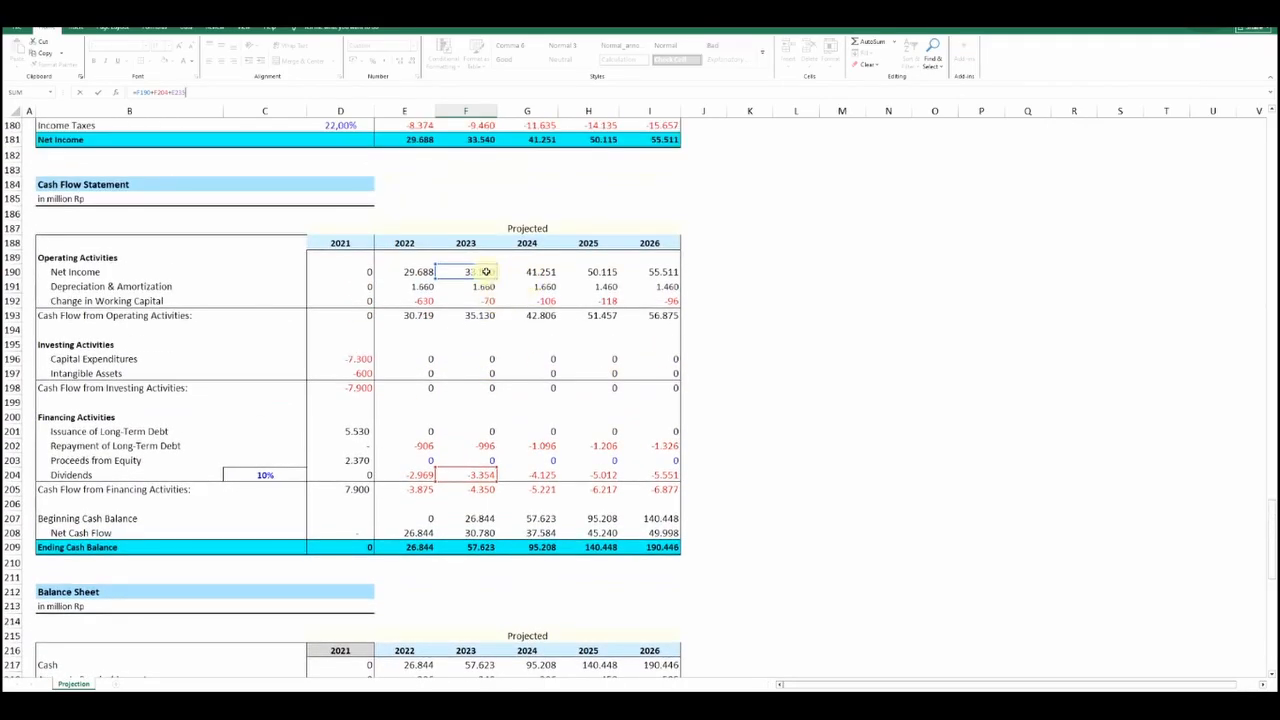
key(Return)
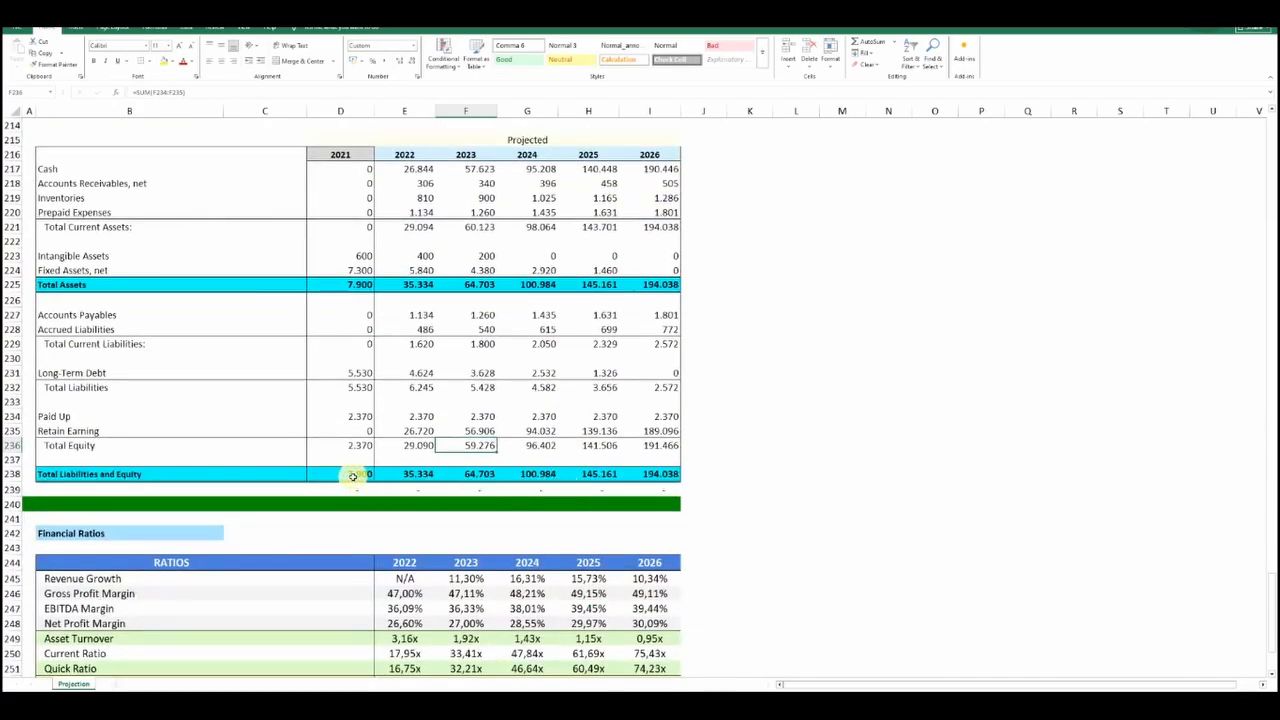
Compare the Total Liabilities and Equity row with the Total Assets row across the Balance Sheet's years
click(351, 476)
click(412, 474)
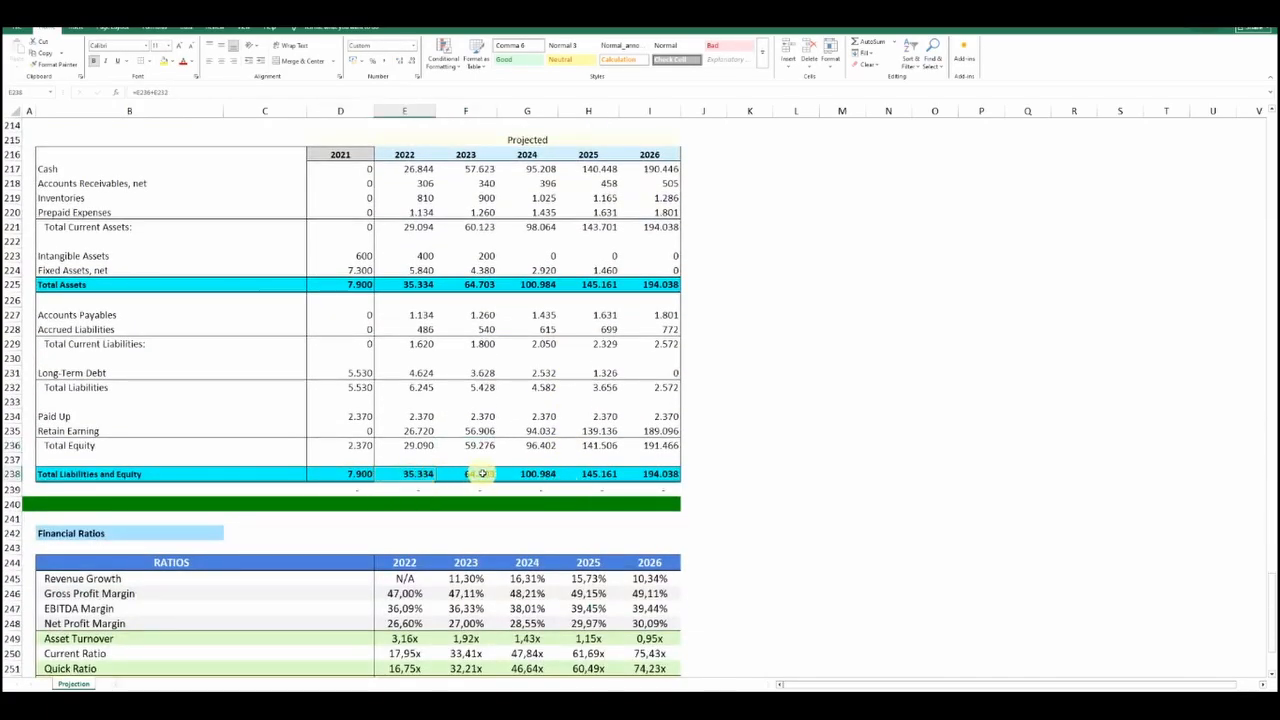
click(476, 474)
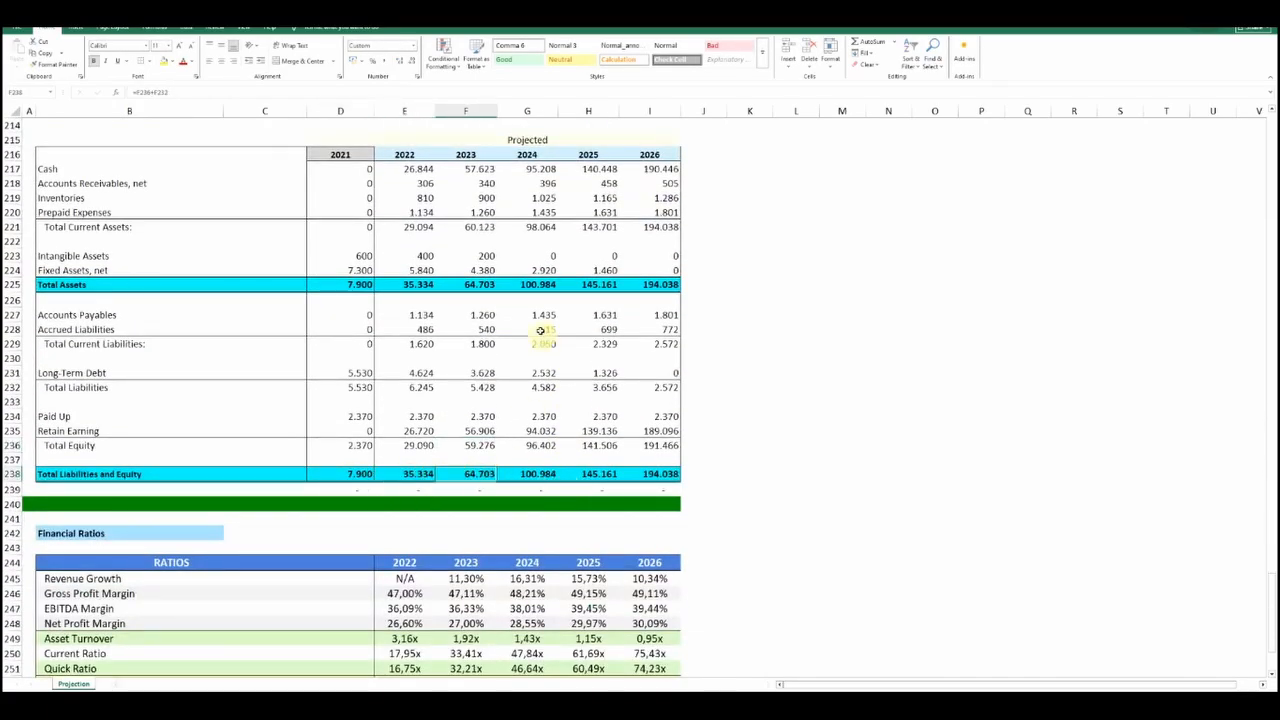
click(657, 280)
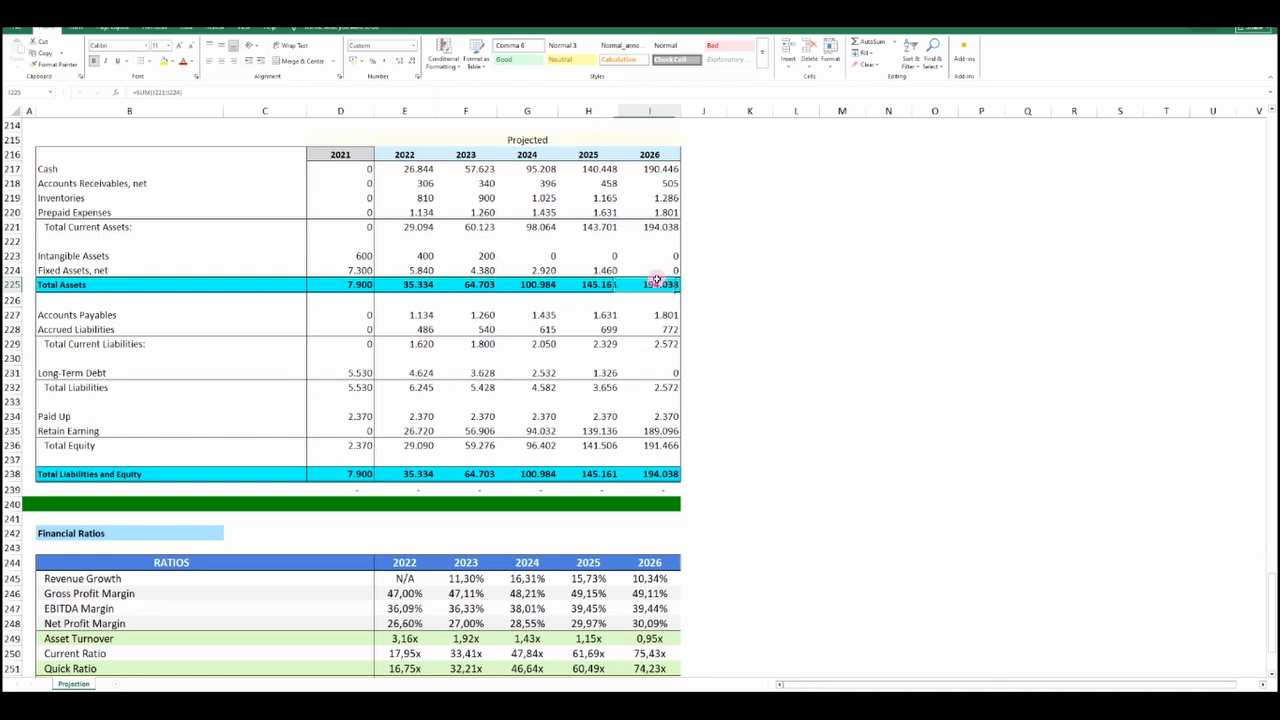
Inspect the 2021 and 2023 balance check formulas beneath Total Liabilities and Equity that compare it with Total Assets
click(327, 490)
click(214, 92)
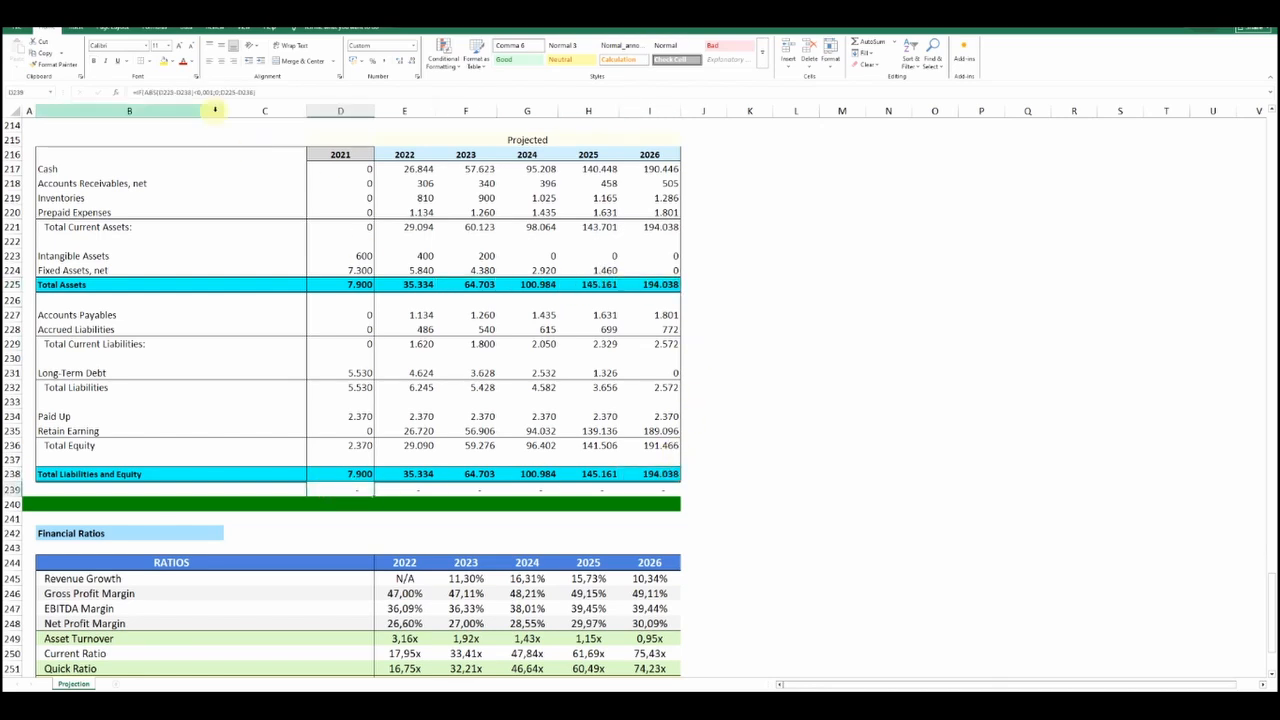
key(Return)
click(469, 491)
click(279, 90)
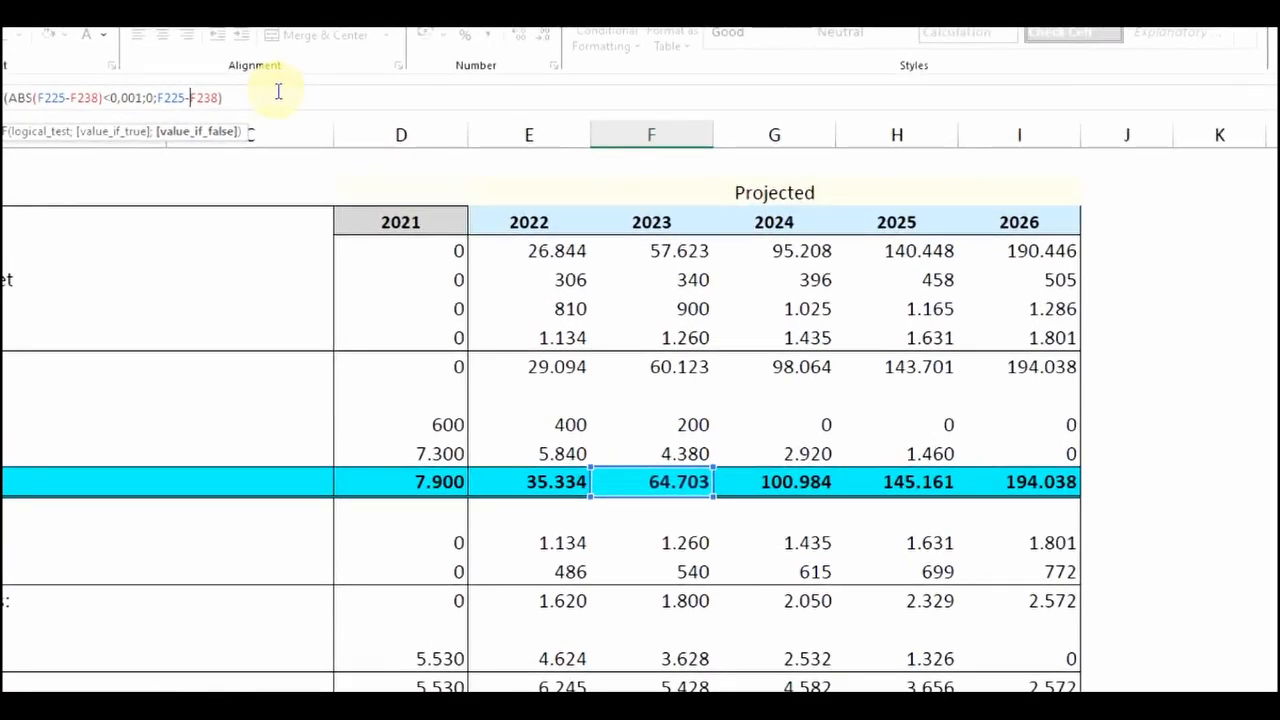
key(Return)
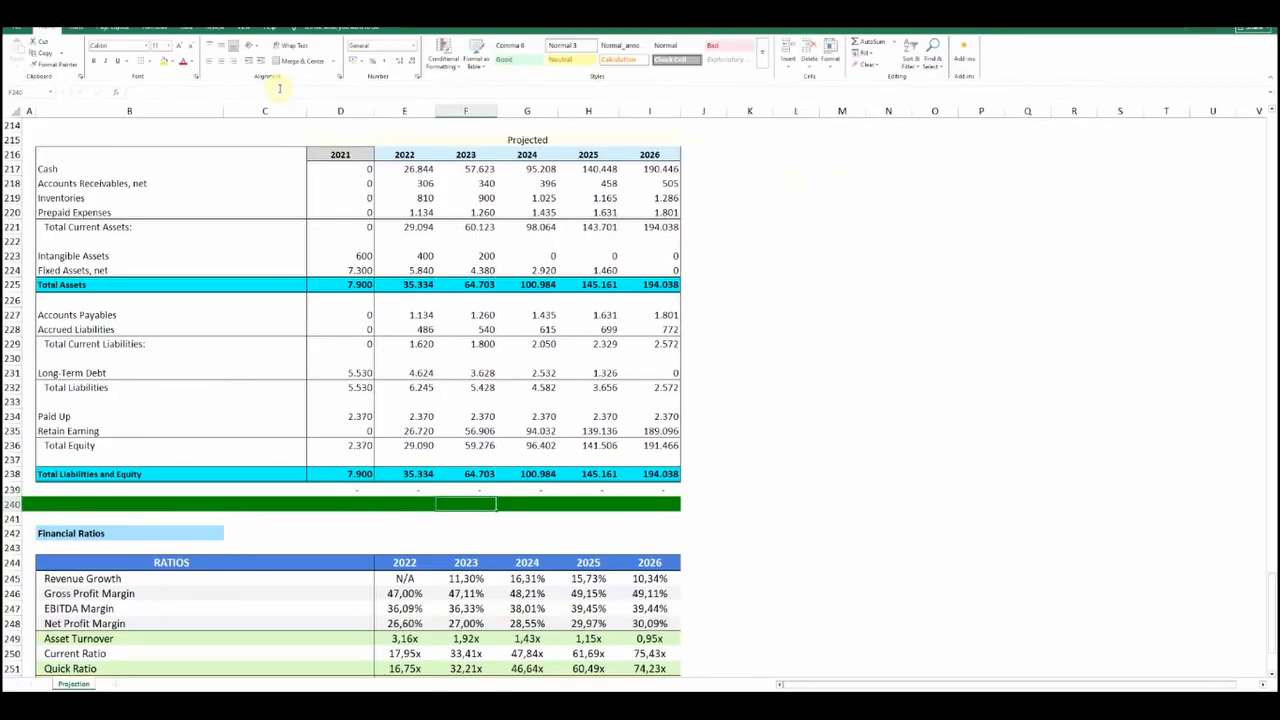
Trace the 2023 Revenue Growth formula in Financial Ratios back to the 2022 and 2023 Revenues in the Net Income table
scroll(343, 377, down, 4)
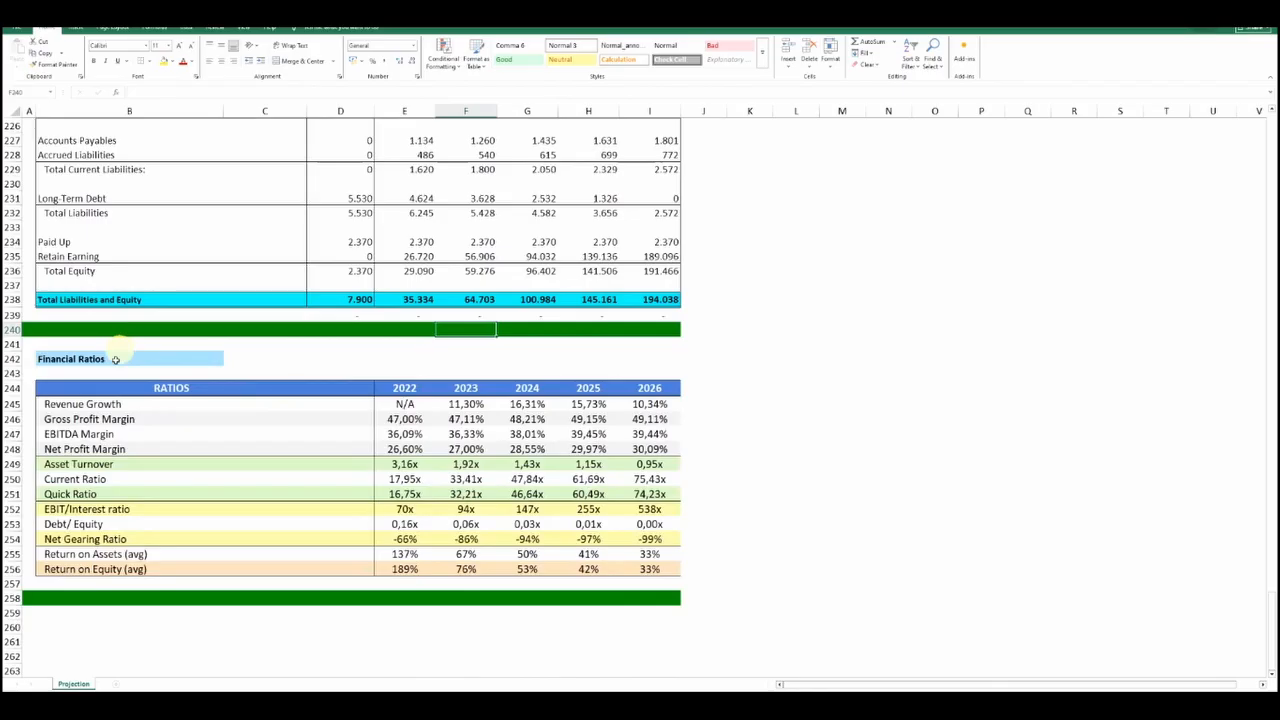
click(402, 406)
click(462, 405)
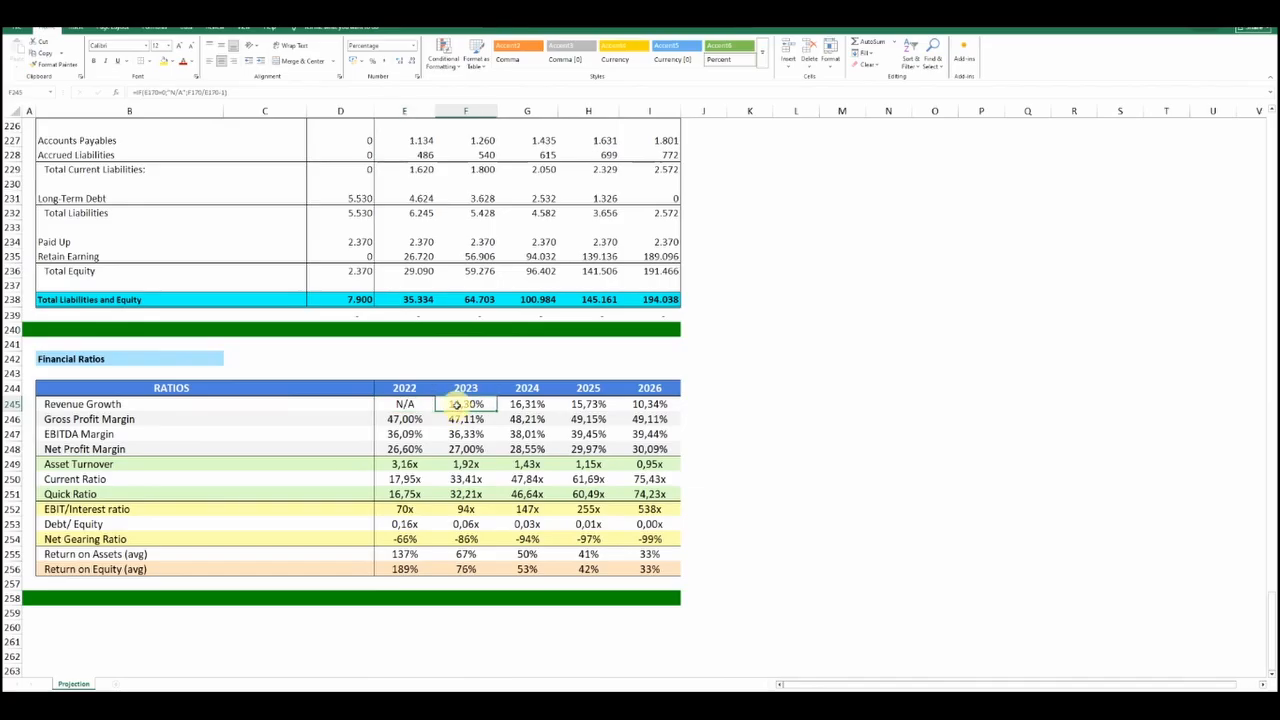
click(236, 91)
scroll(527, 416, up, 9)
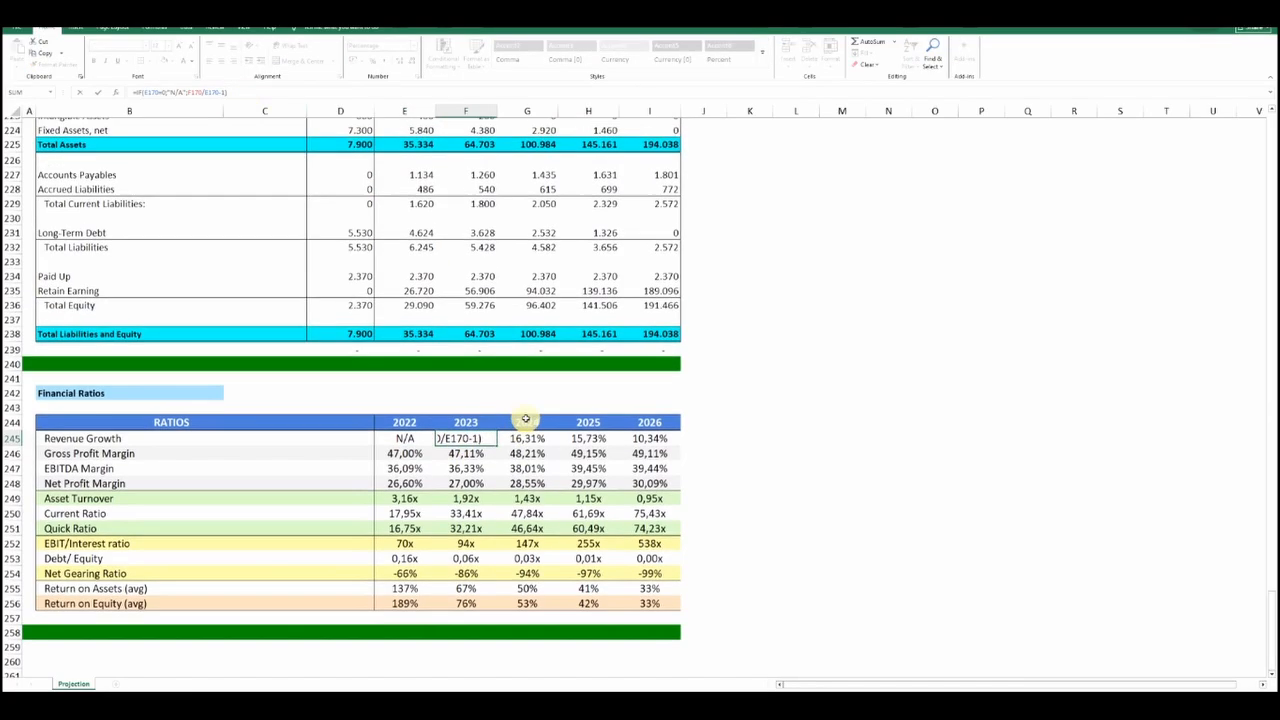
scroll(527, 416, up, 12)
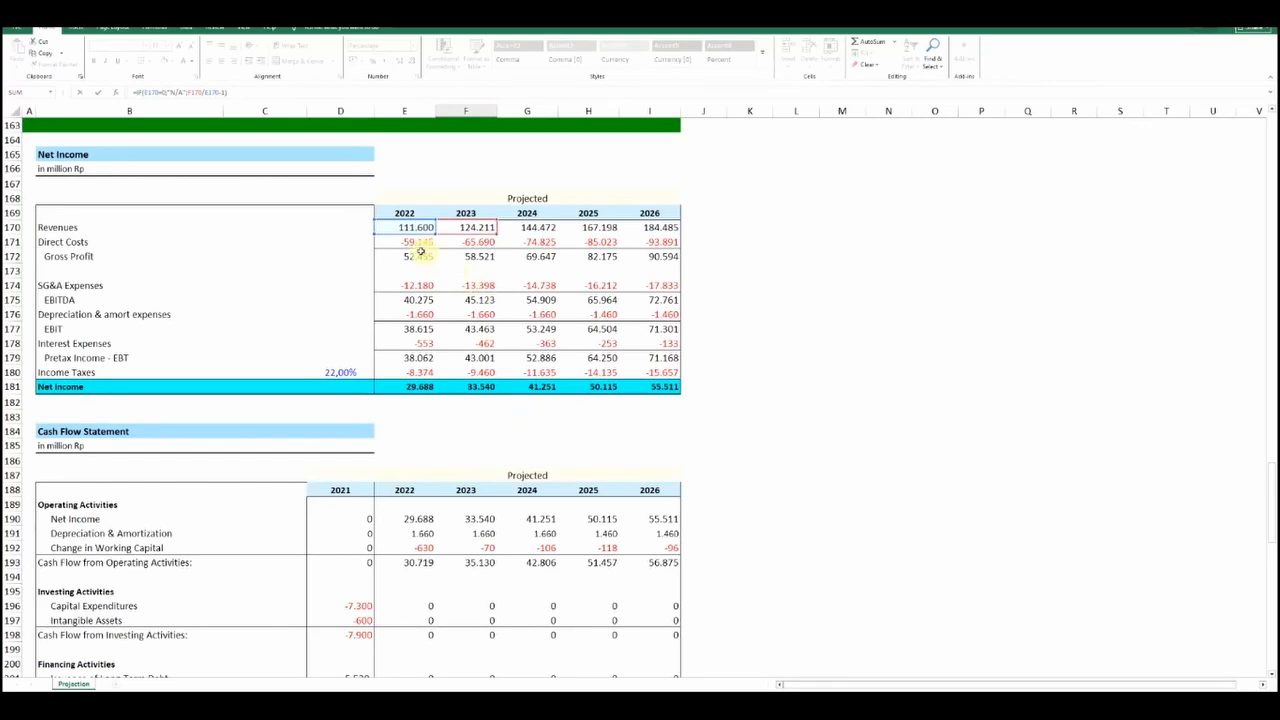
text())
key(Return)
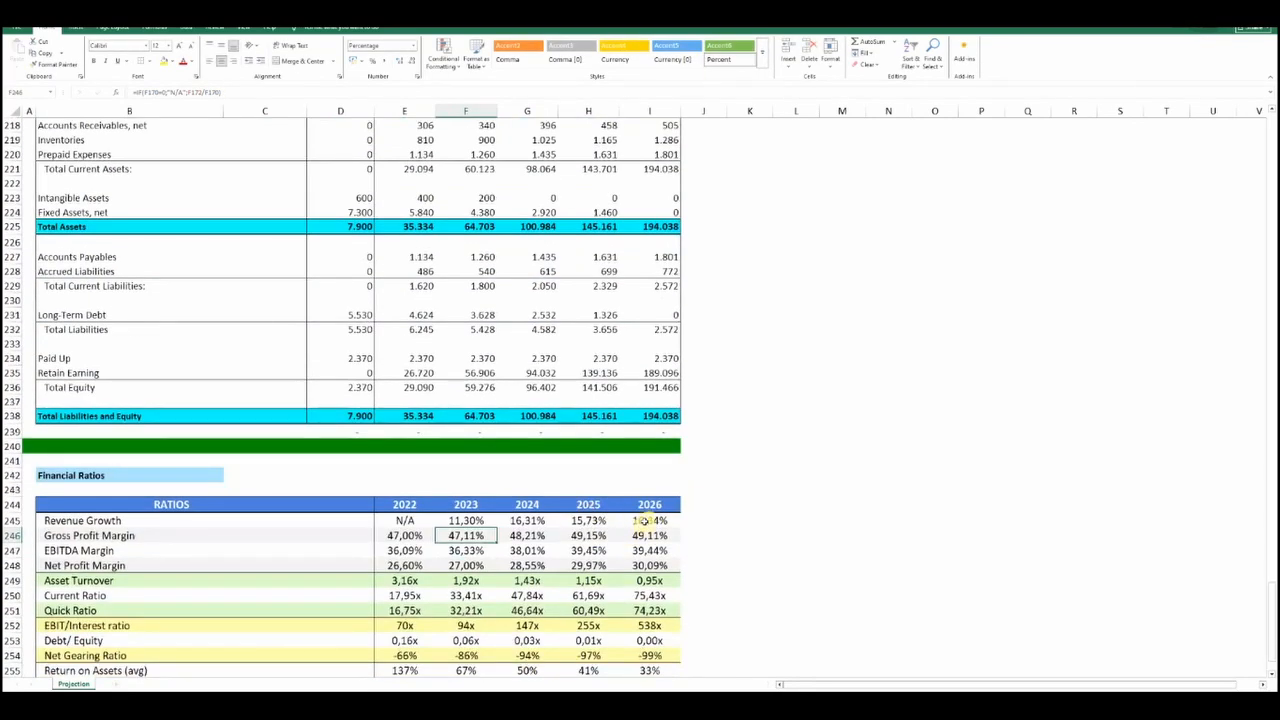
Trace the 2026 Revenue Growth formula back to the 2025 and 2026 Revenues
key(F2)
scroll(505, 320, up, 10)
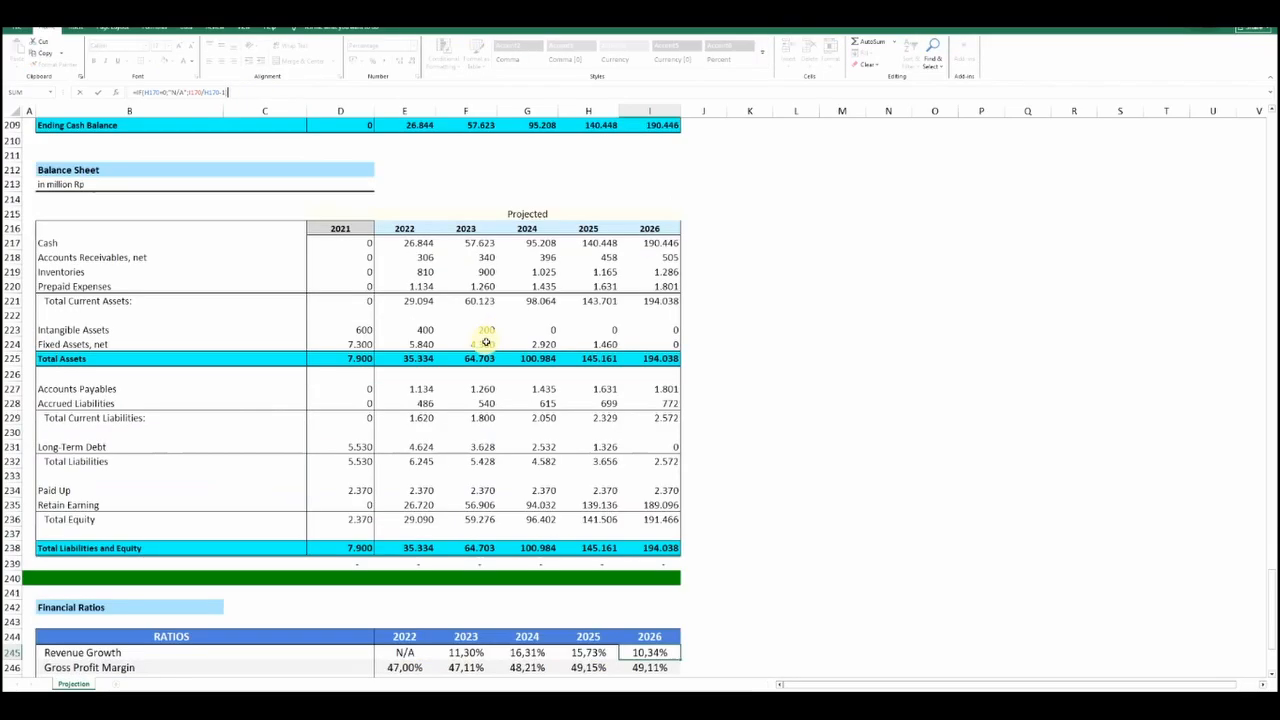
scroll(497, 358, up, 7)
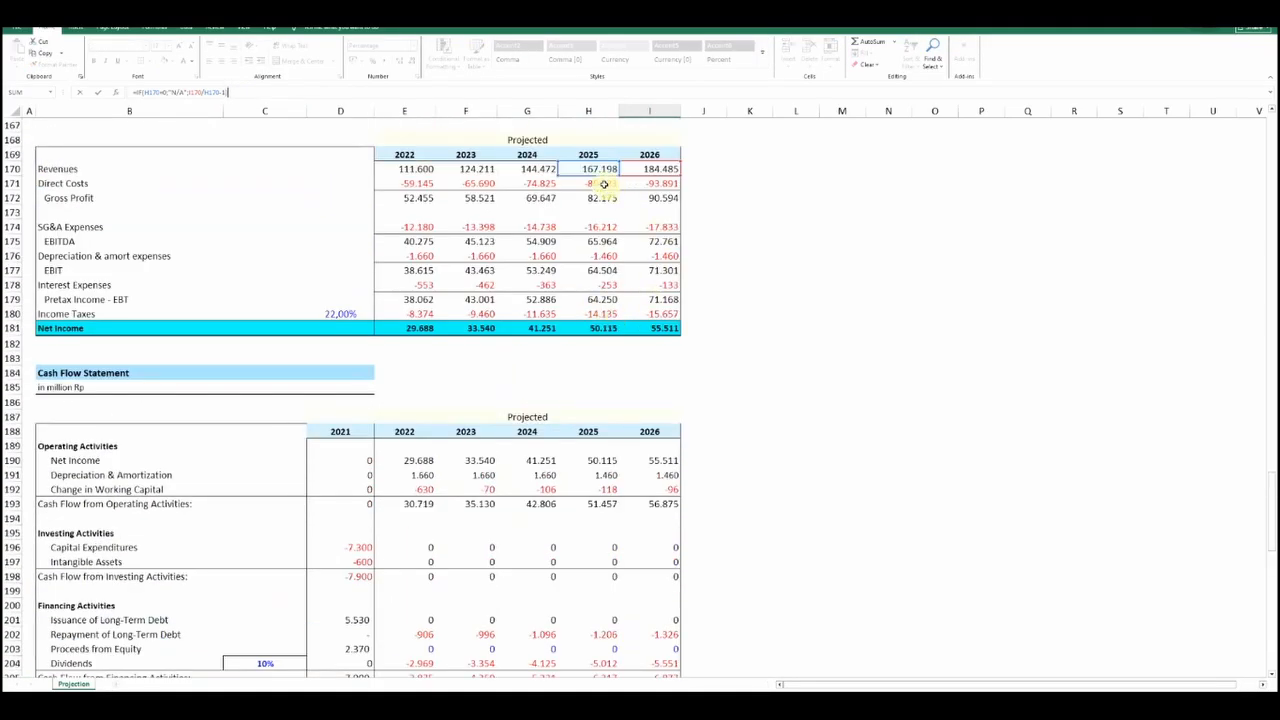
key(Return)
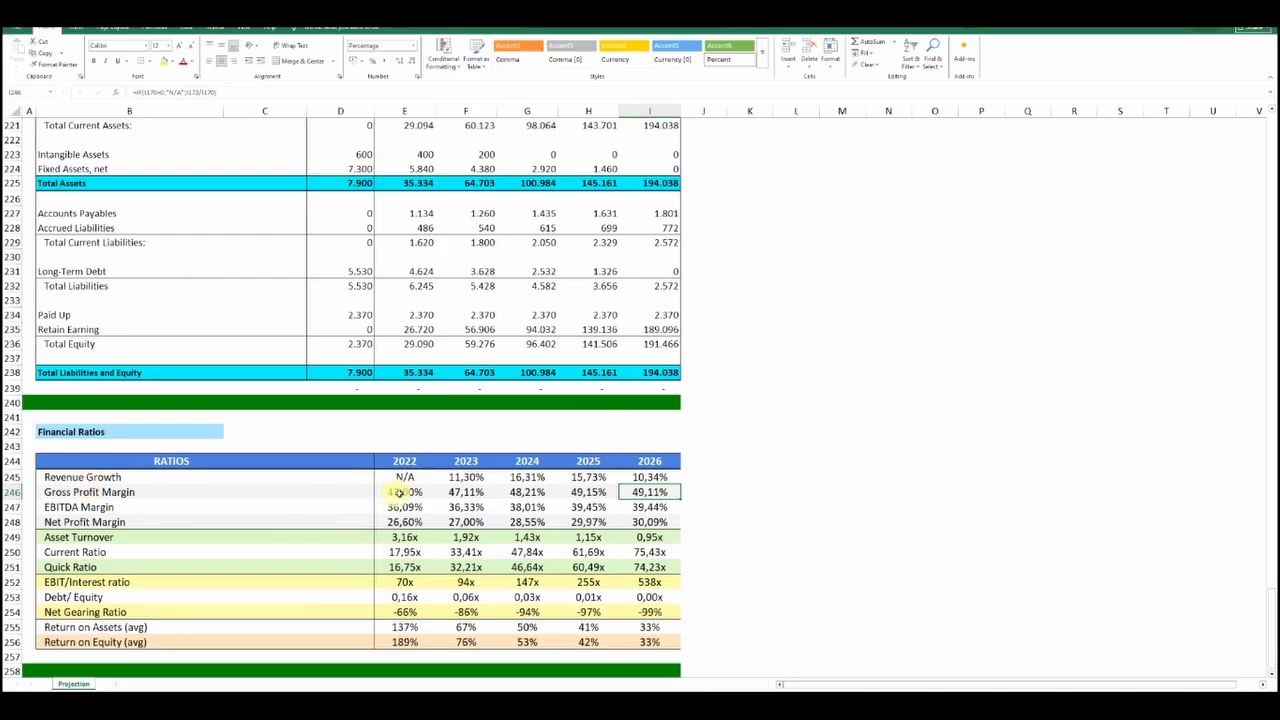
Trace the 2022 Gross Profit Margin formula back to the 2022 Gross Profit and Revenues
click(402, 492)
click(230, 96)
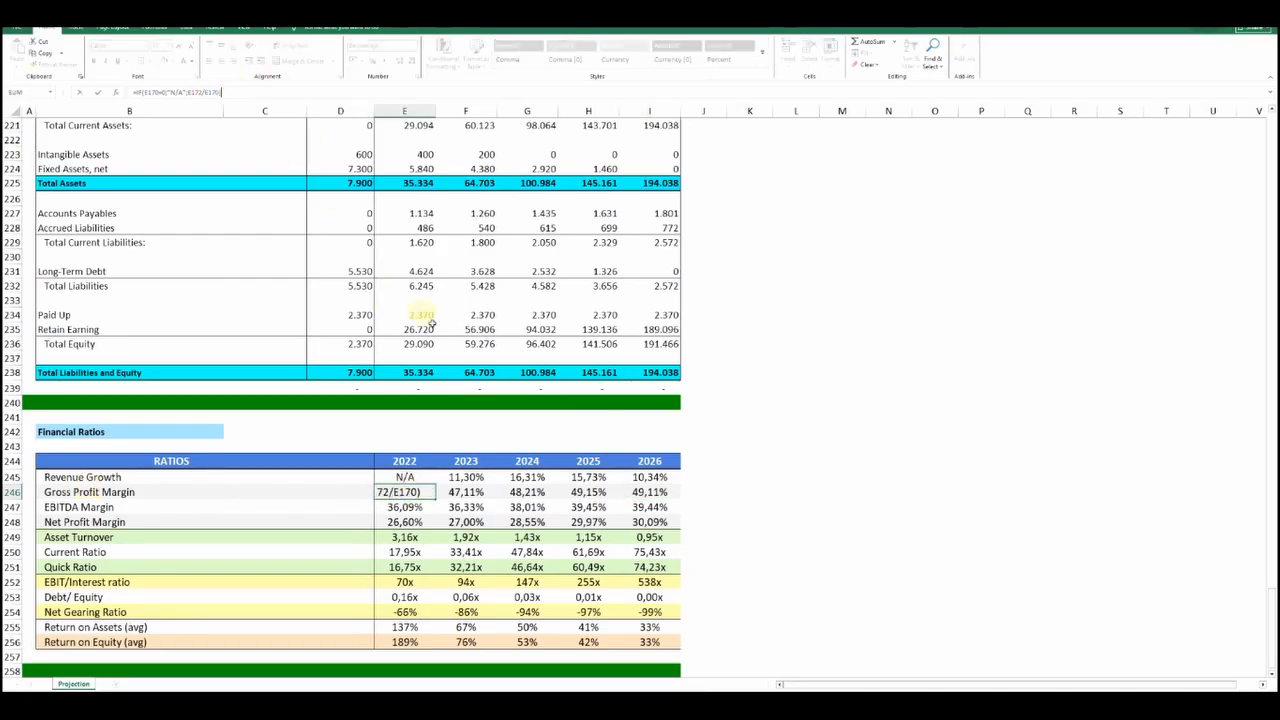
scroll(459, 375, up, 16)
scroll(459, 375, up, 2)
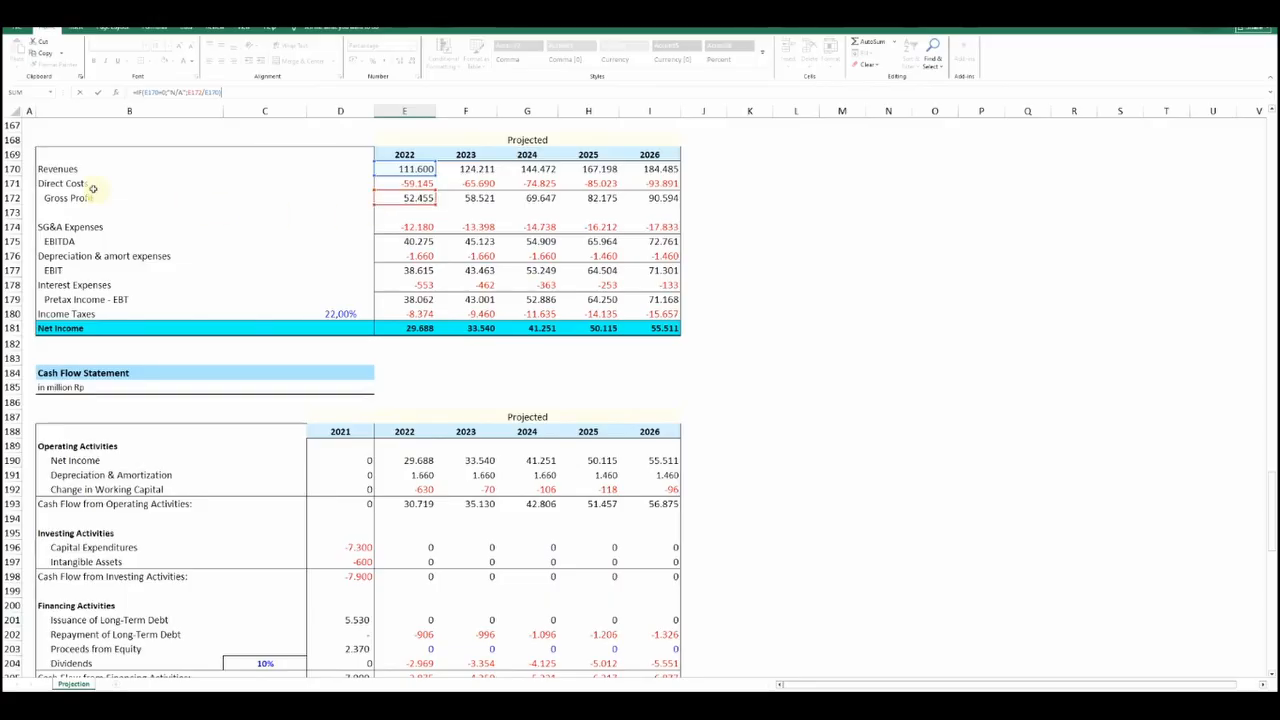
key(Return)
Trace the 2026 Gross Profit Margin formula back to the 2026 Gross Profit and Revenues
scroll(398, 258, down, 3)
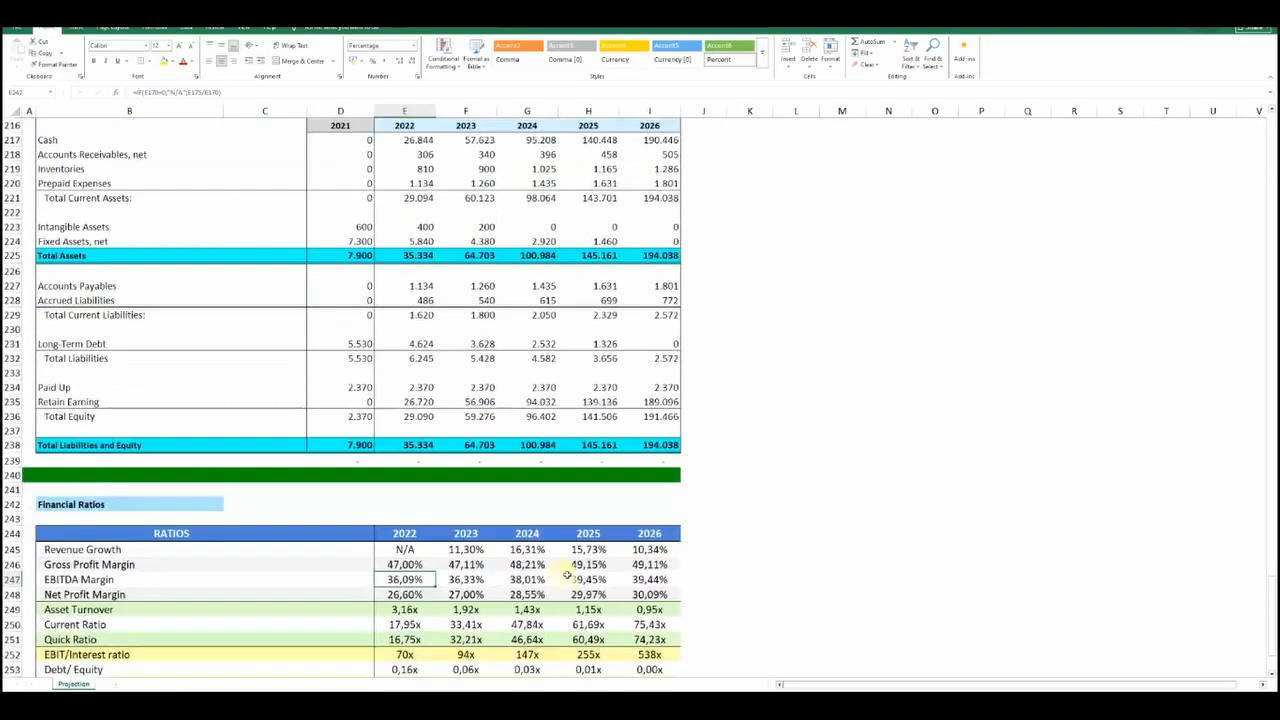
click(671, 565)
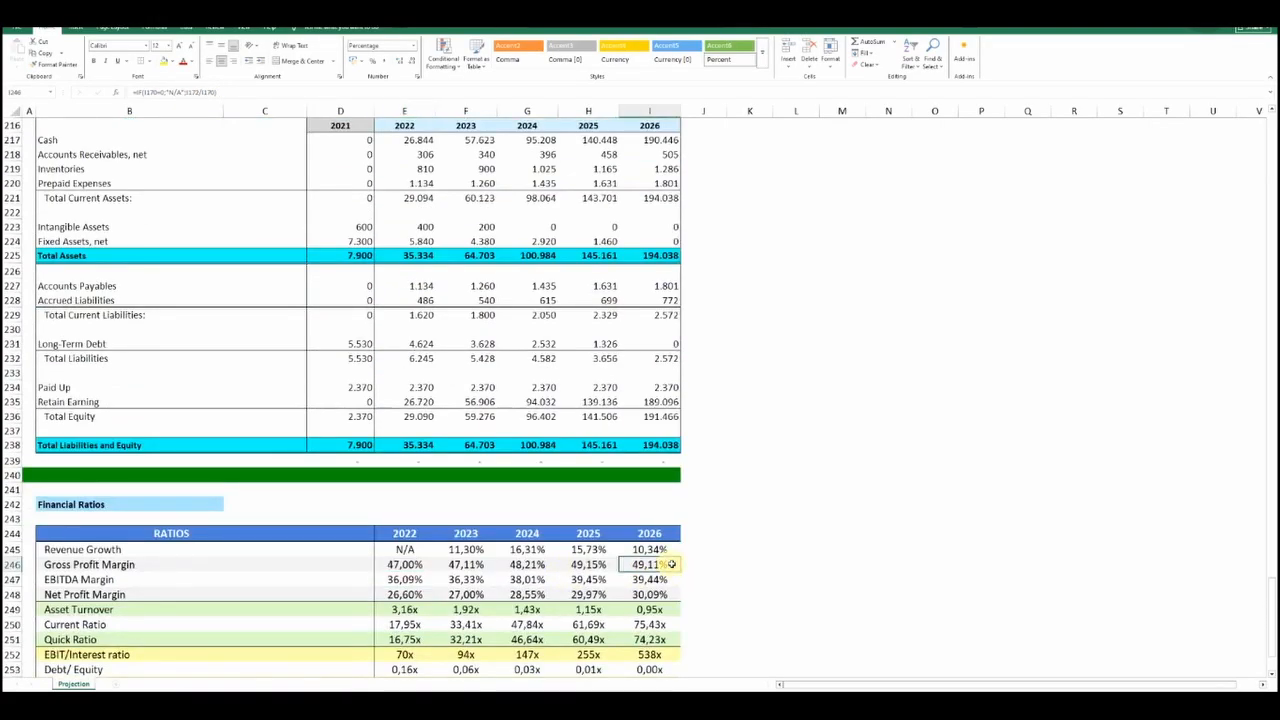
click(240, 92)
scroll(446, 395, up, 10)
scroll(446, 395, up, 9)
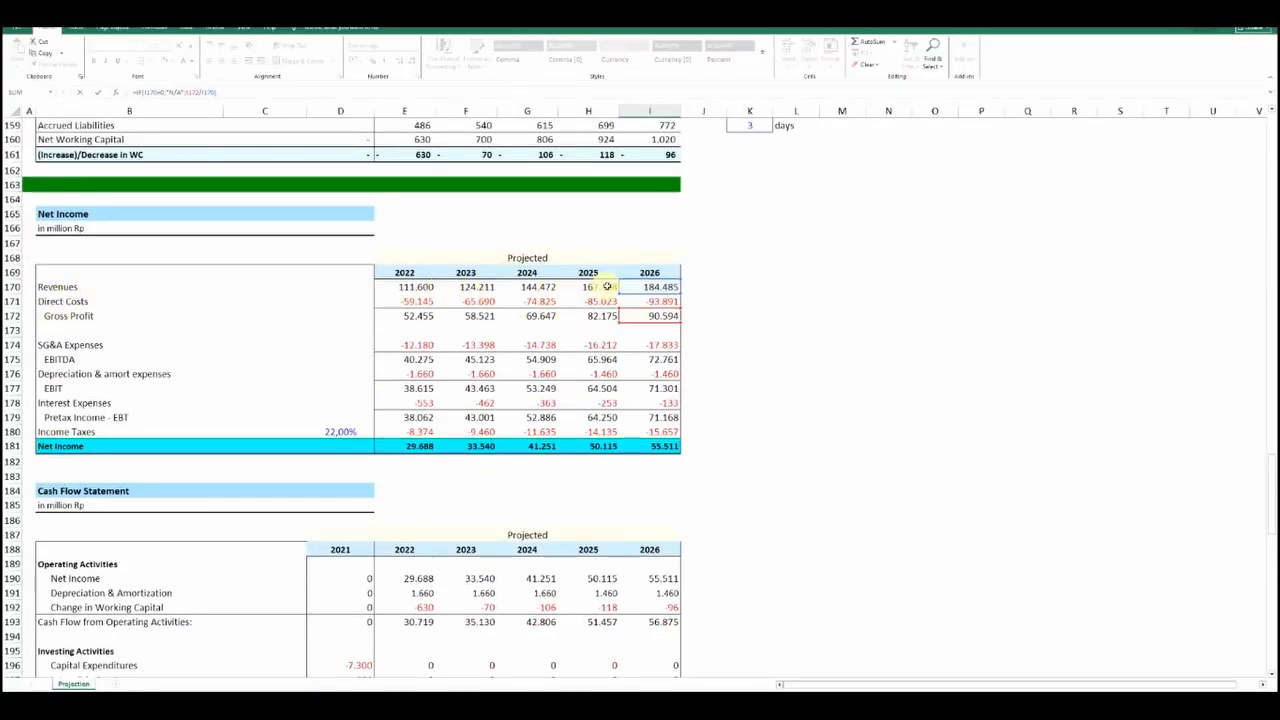
key(Return)
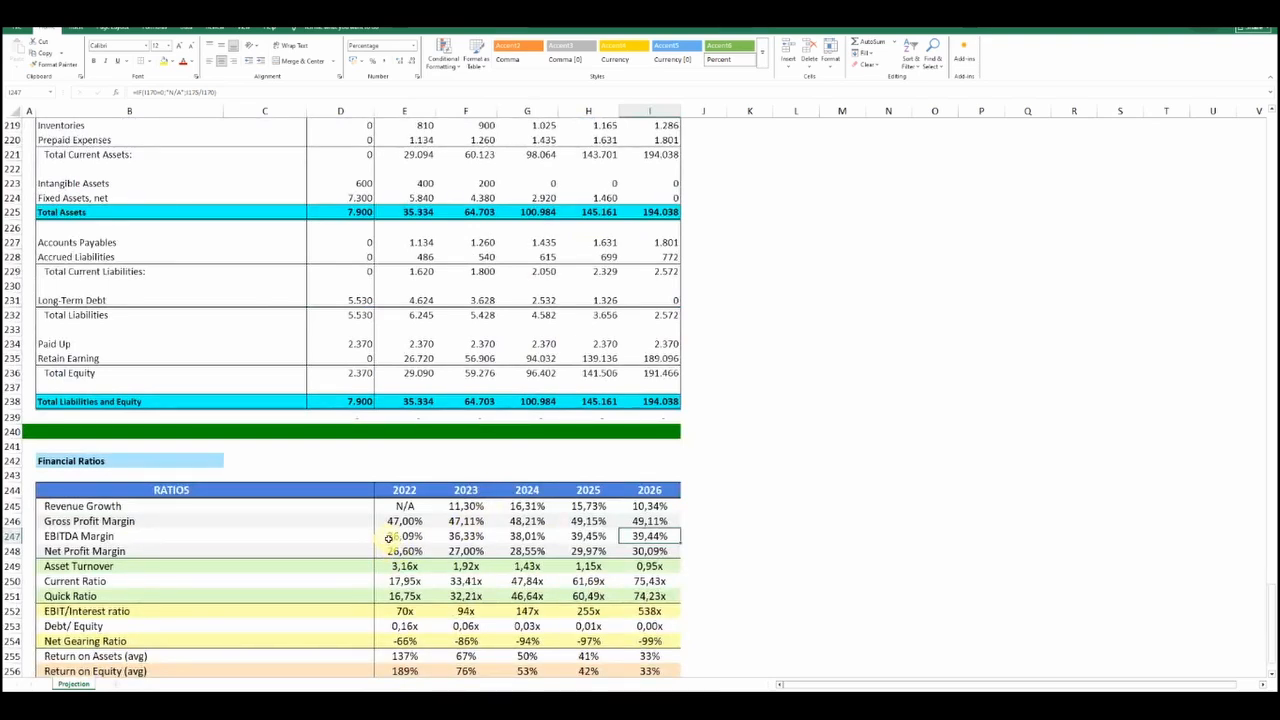
Trace the 2022 EBITDA Margin formula back to the 2022 EBITDA and Revenues in the Net Income table
click(389, 539)
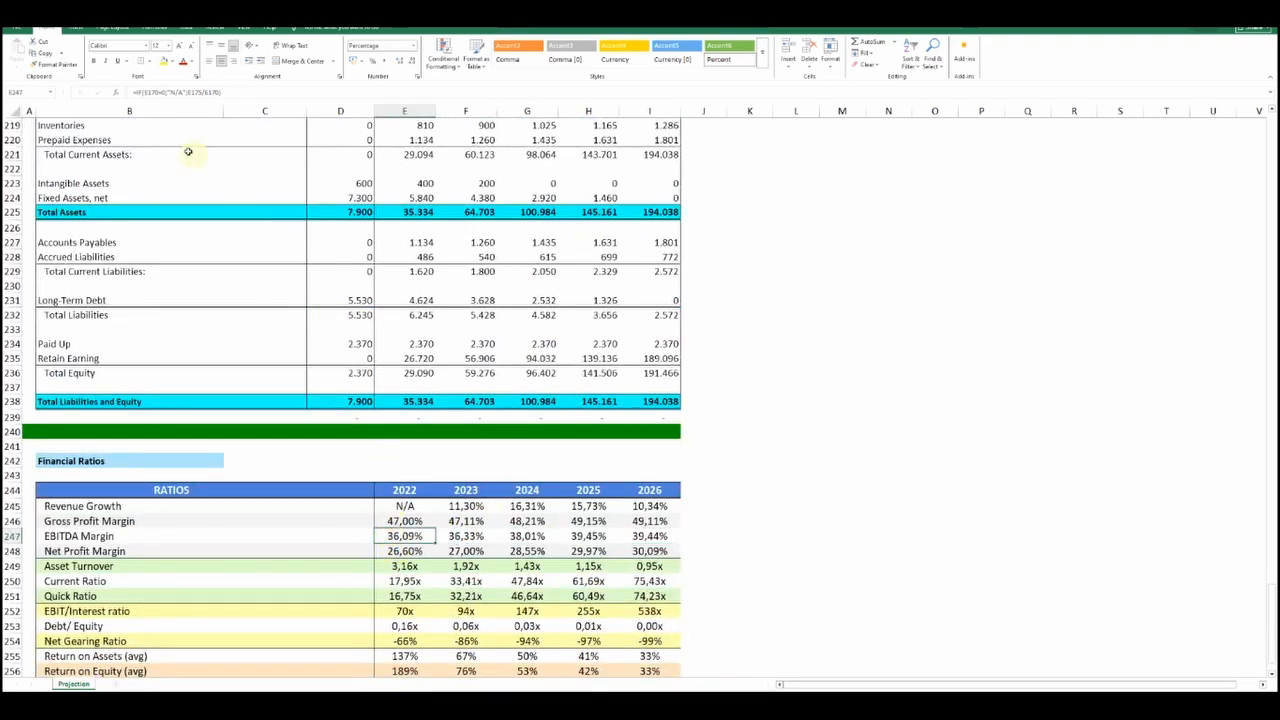
click(234, 94)
scroll(376, 463, up, 3)
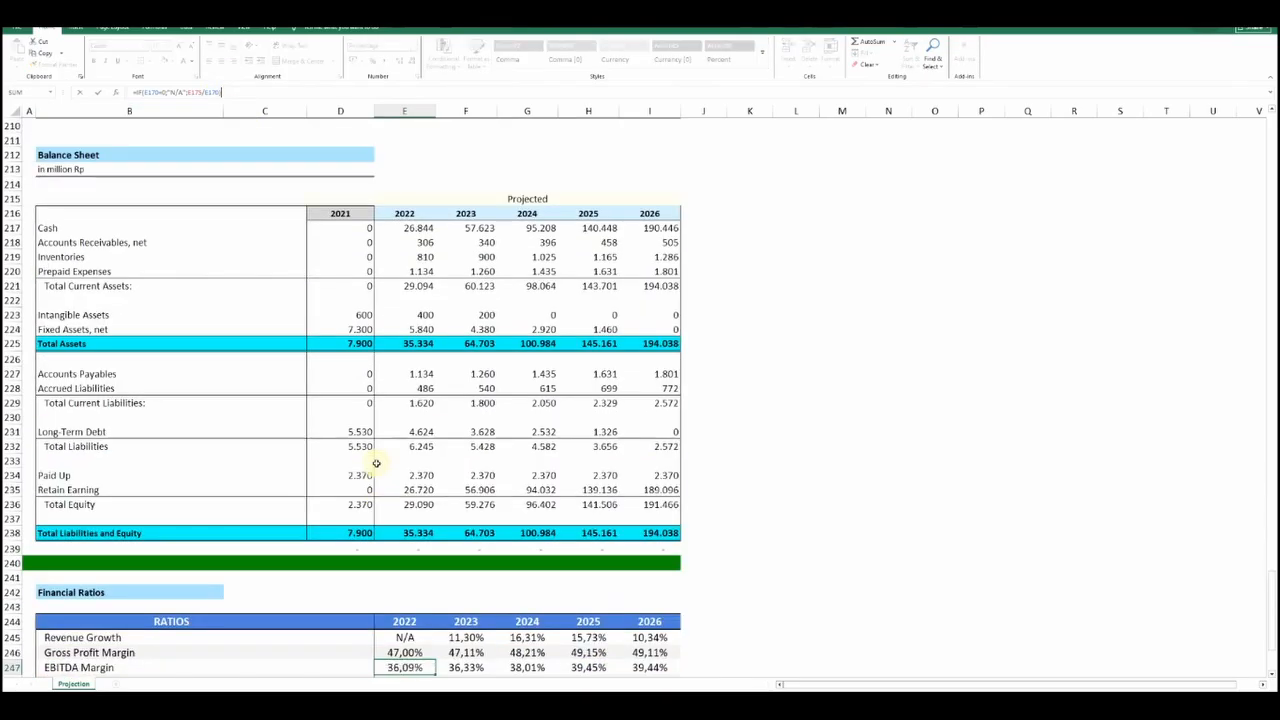
scroll(376, 463, up, 7)
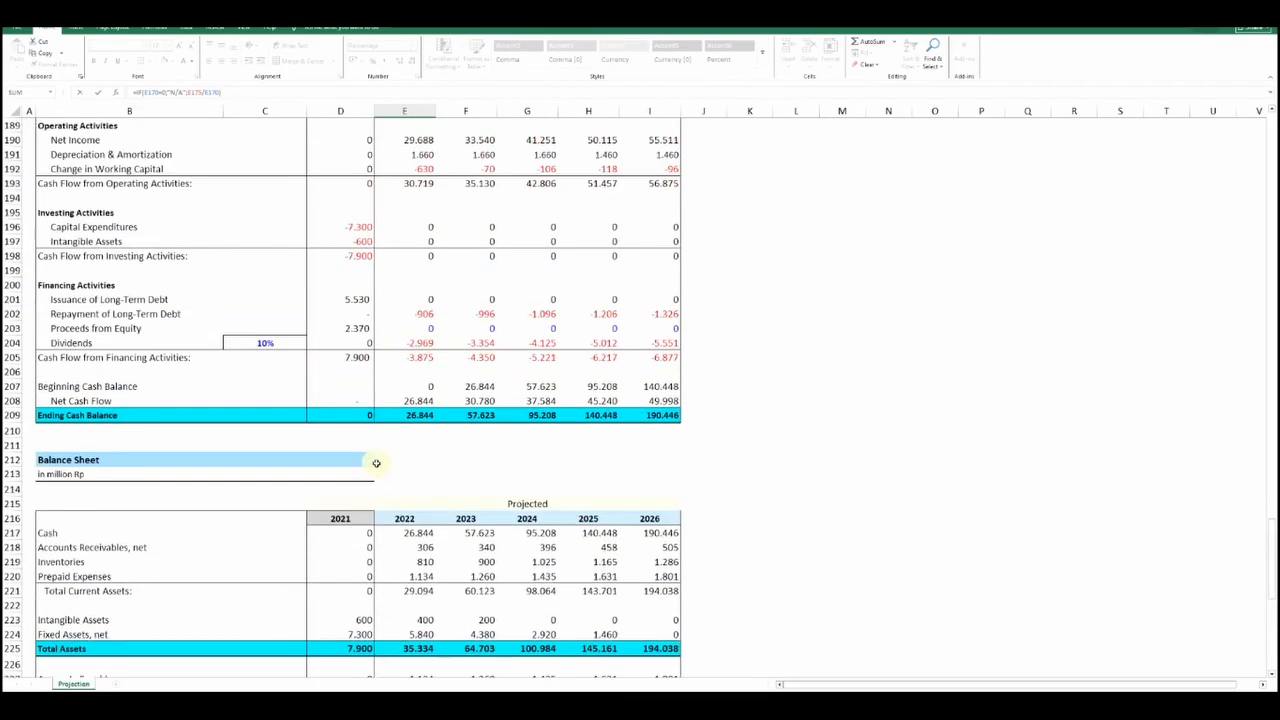
scroll(376, 463, up, 8)
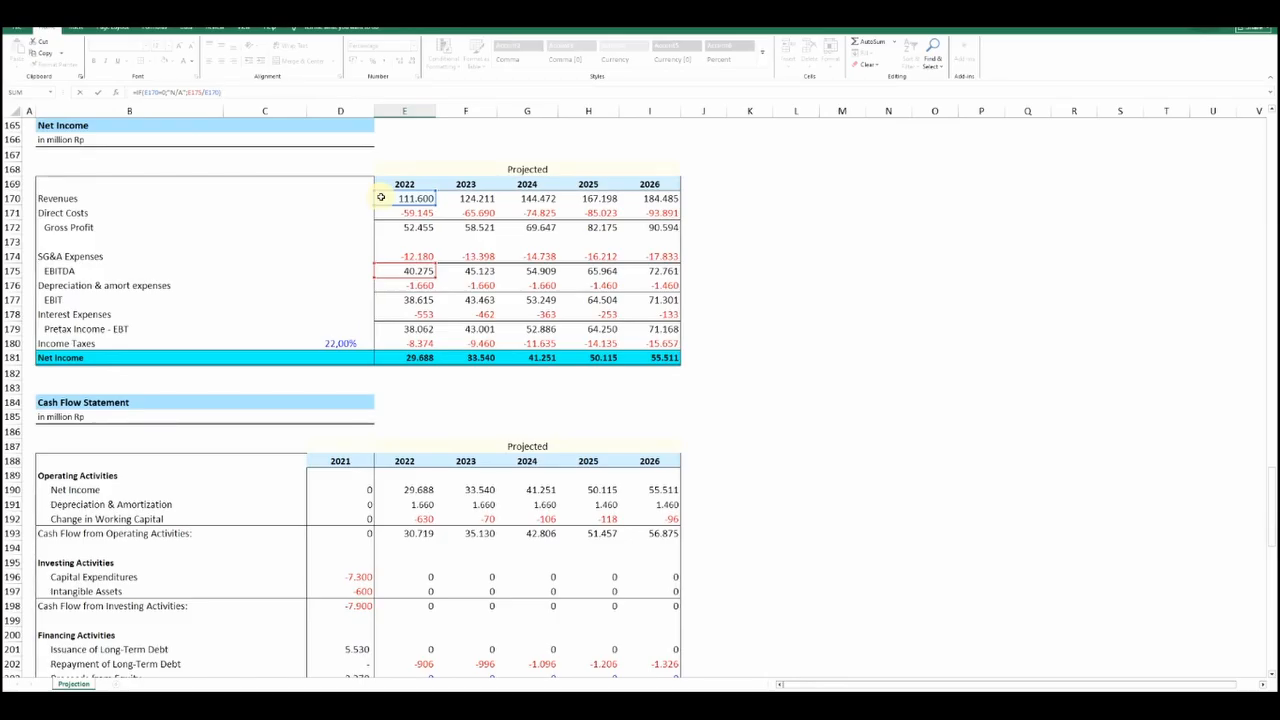
key(Return)
Trace the 2022 Net Profit Margin formula back to the 2022 Net Income and Revenues
scroll(440, 520, down, 2)
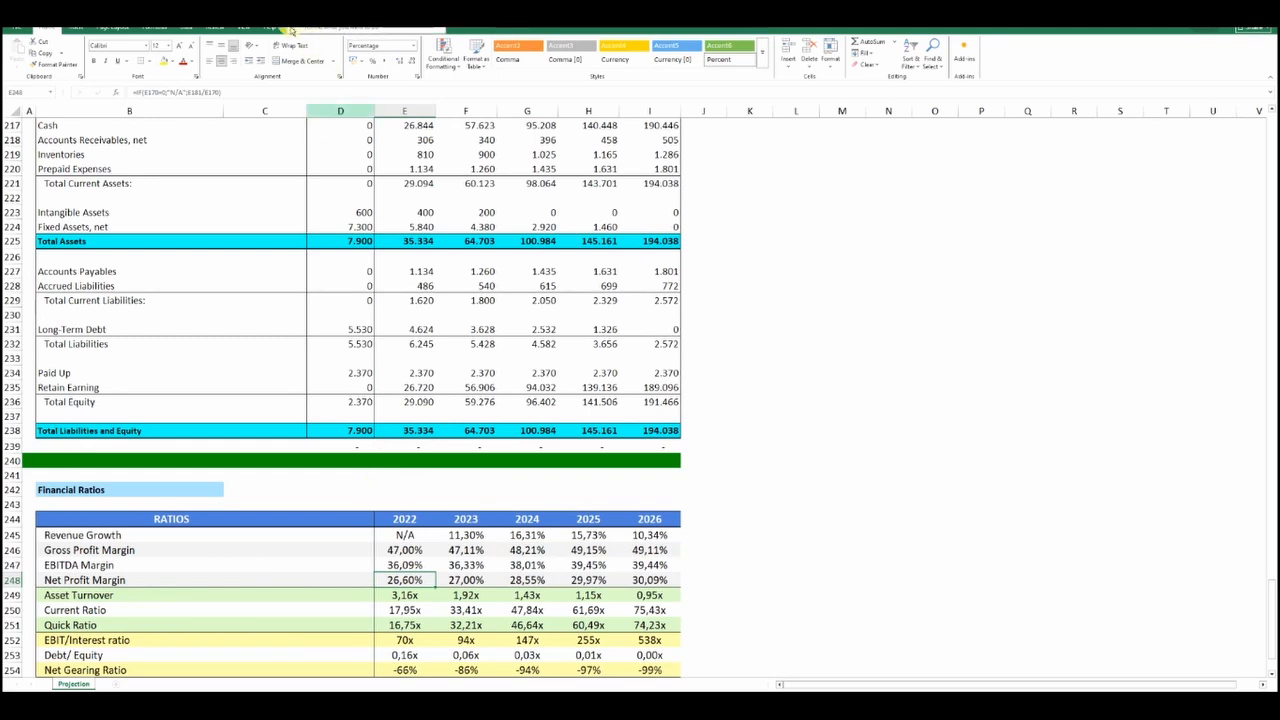
click(231, 91)
scroll(410, 400, up, 19)
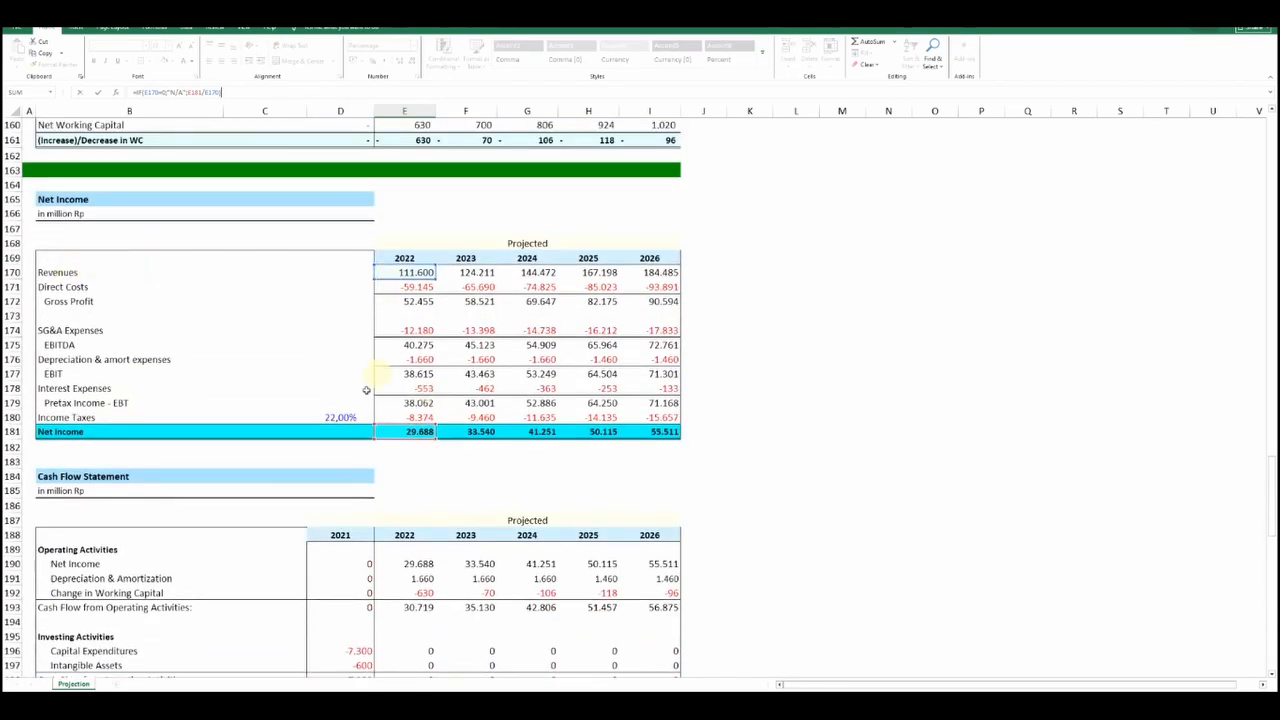
key(Return)
Trace the 2022 Asset Turnover formula back to the 2022 Revenues and the 2022 Total Assets in the Balance Sheet
scroll(387, 431, down, 11)
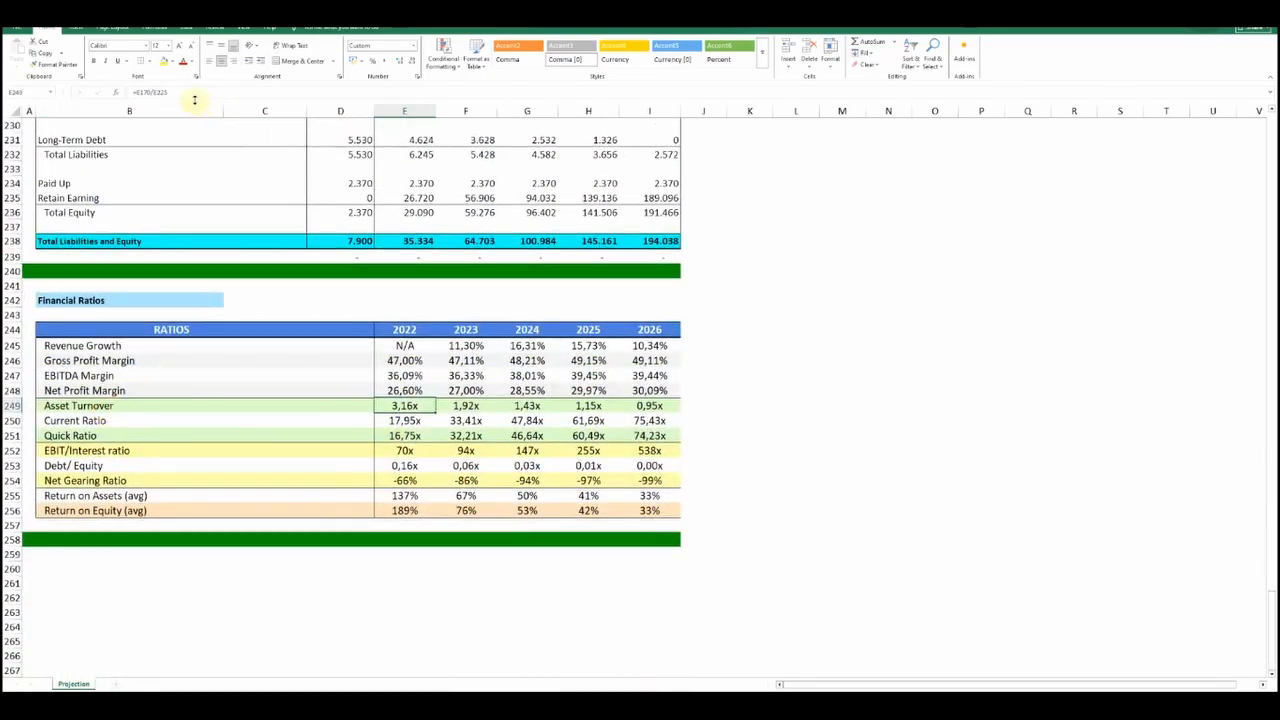
key(F2)
scroll(270, 390, up, 7)
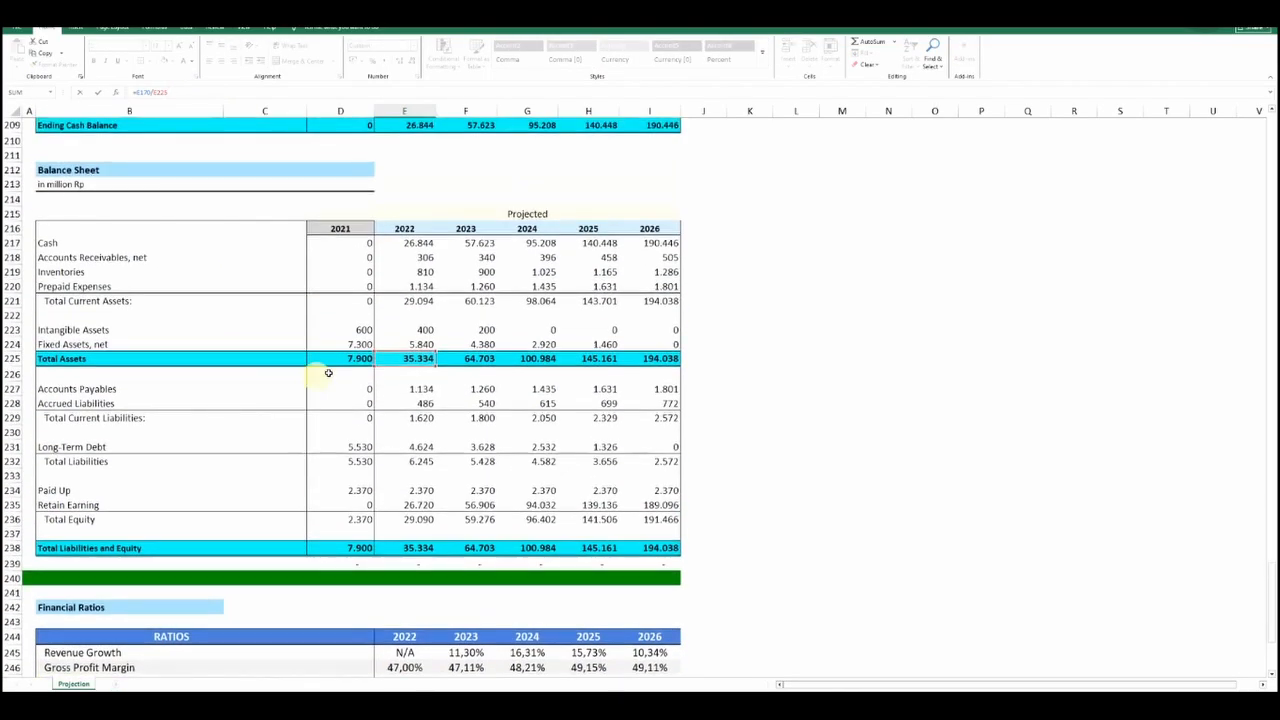
scroll(363, 362, up, 13)
scroll(365, 355, up, 3)
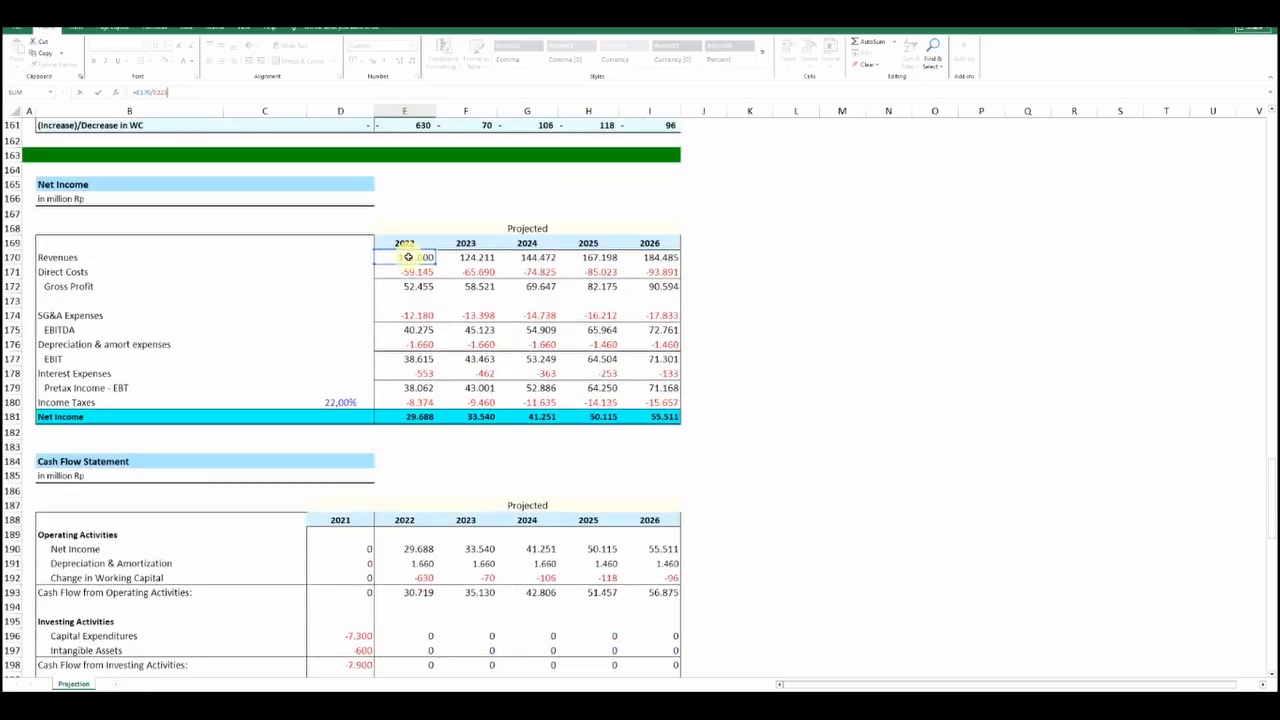
scroll(306, 323, down, 9)
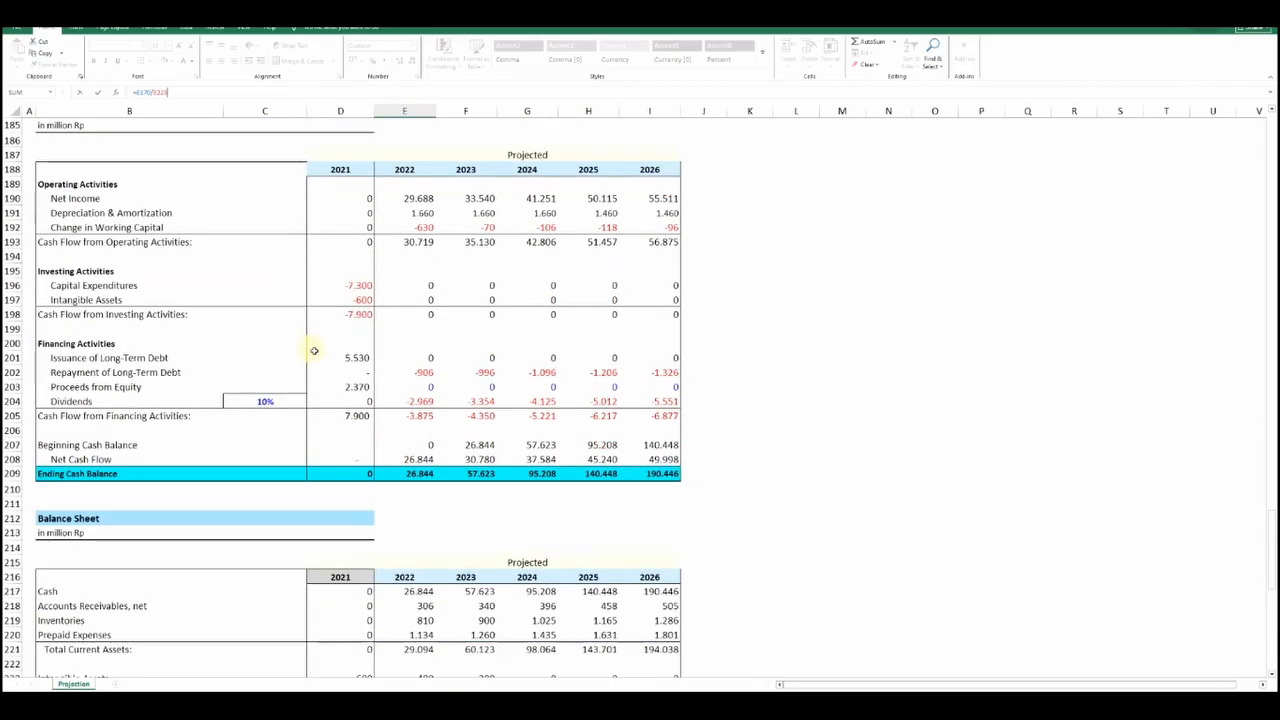
scroll(397, 471, down, 4)
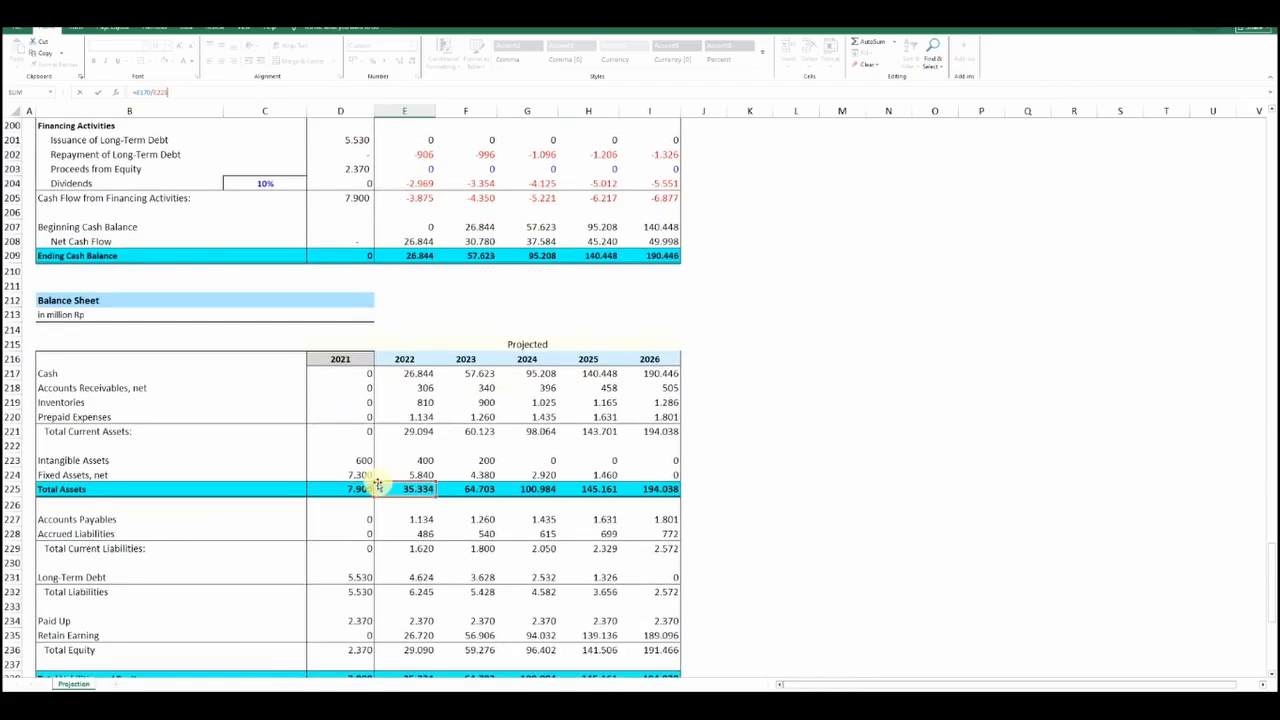
scroll(110, 480, down, 1)
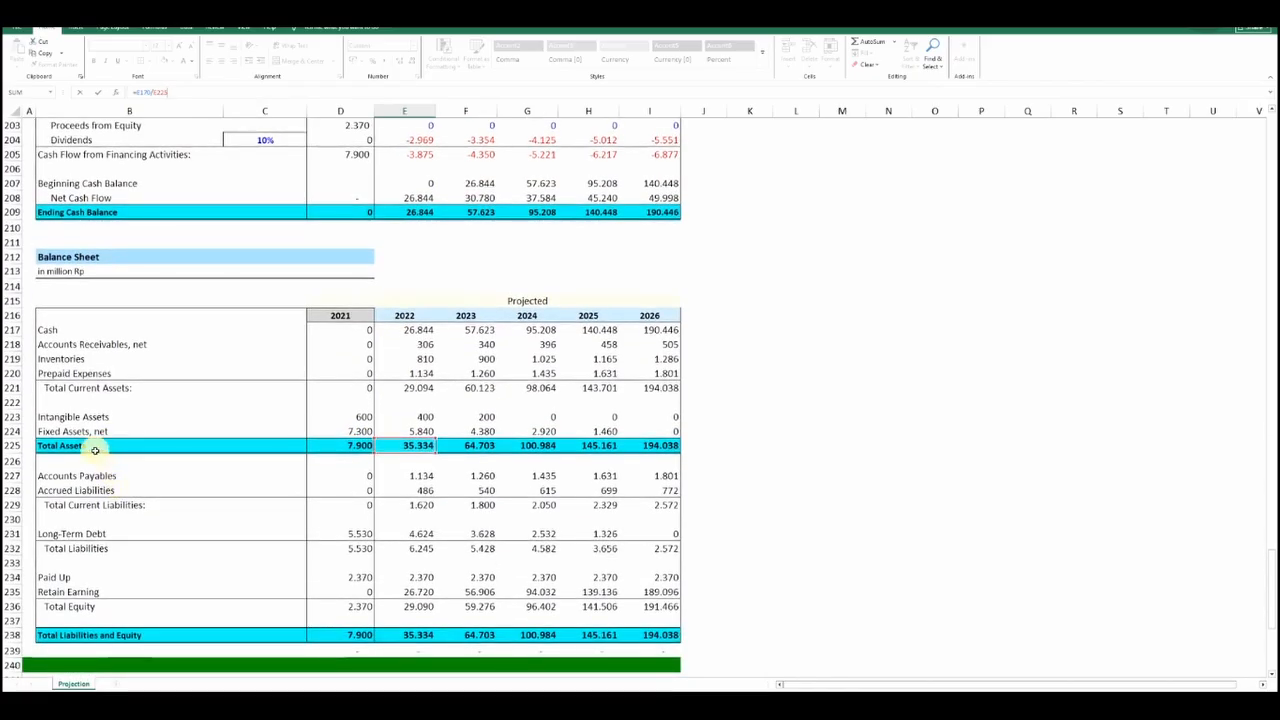
key(Escape)
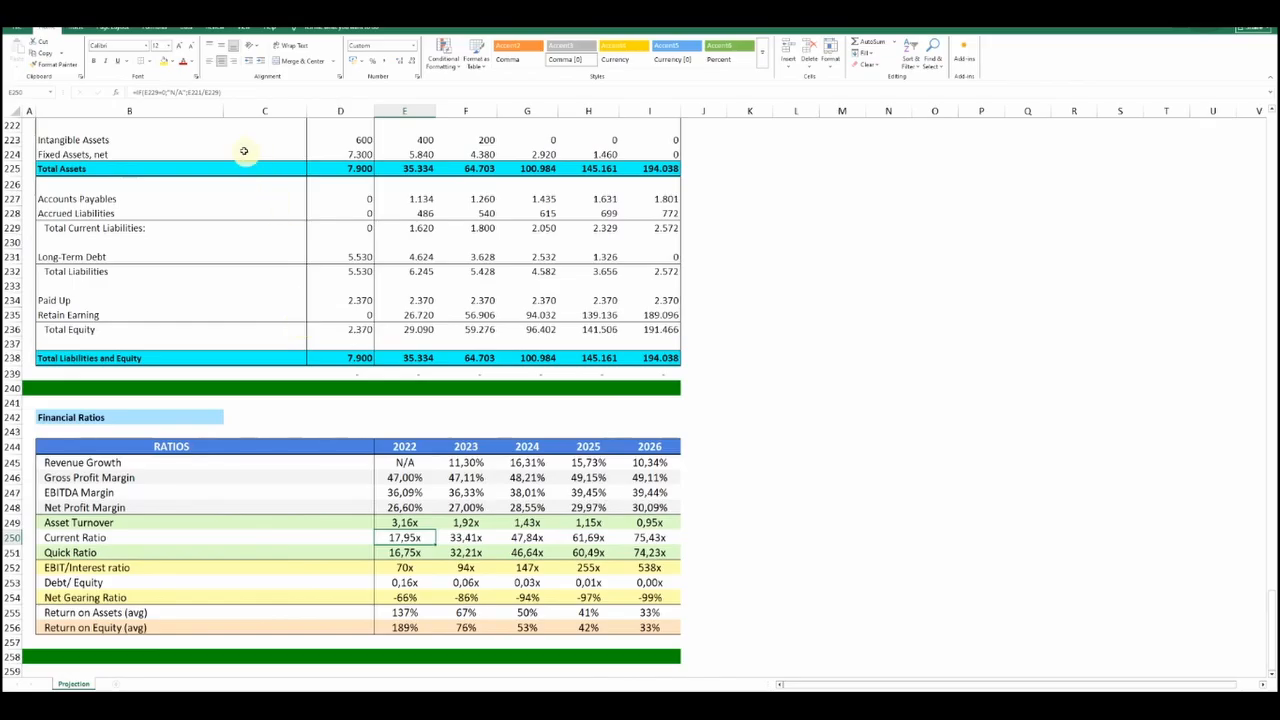
Trace the 2022 Current Ratio formula back to the 2022 Total Current Assets and Total Current Liabilities
click(224, 95)
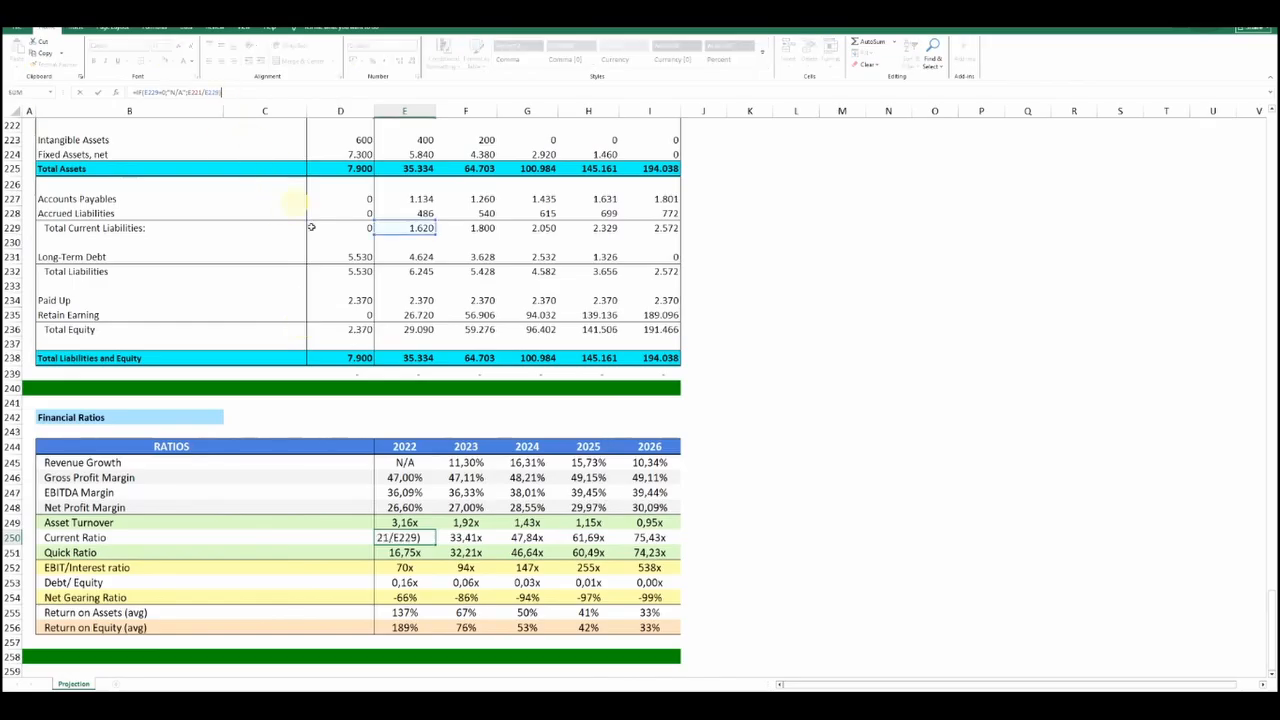
scroll(400, 371, up, 4)
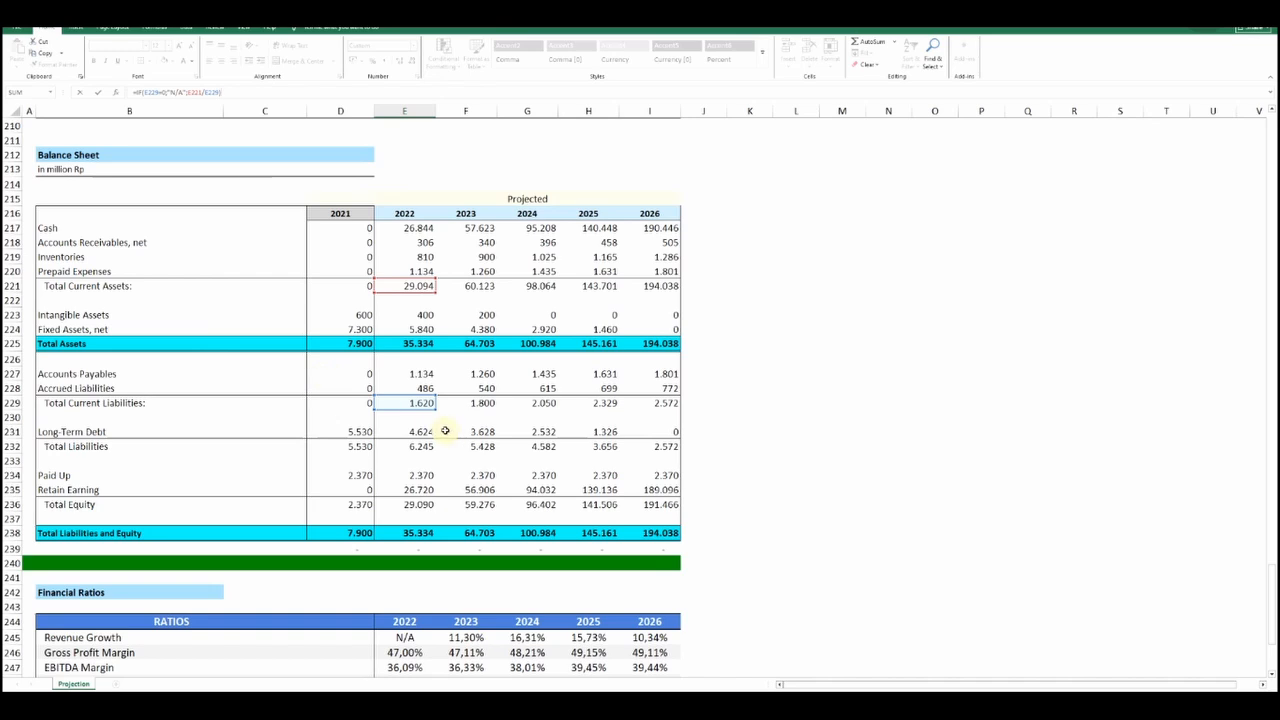
key(Return)
Trace the 2022 Quick Ratio formula back to the 2022 Cash, Accounts Receivables and Total Current Liabilities
scroll(387, 435, down, 4)
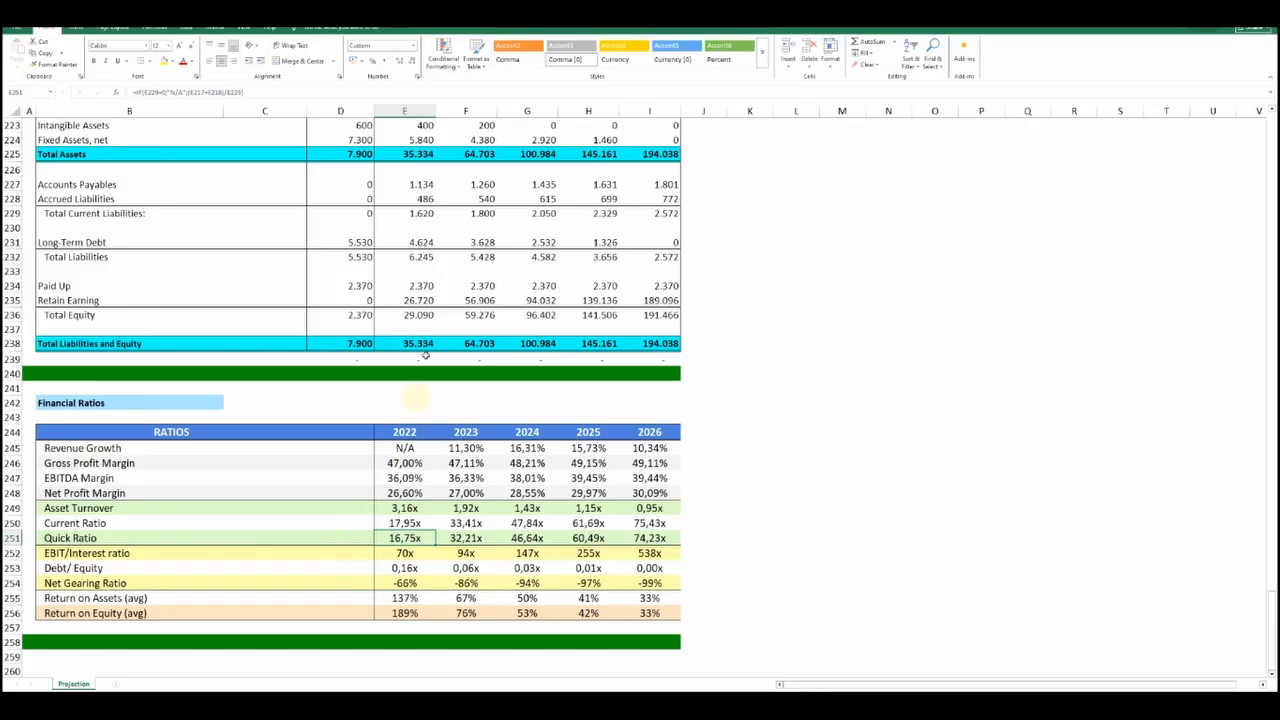
click(250, 91)
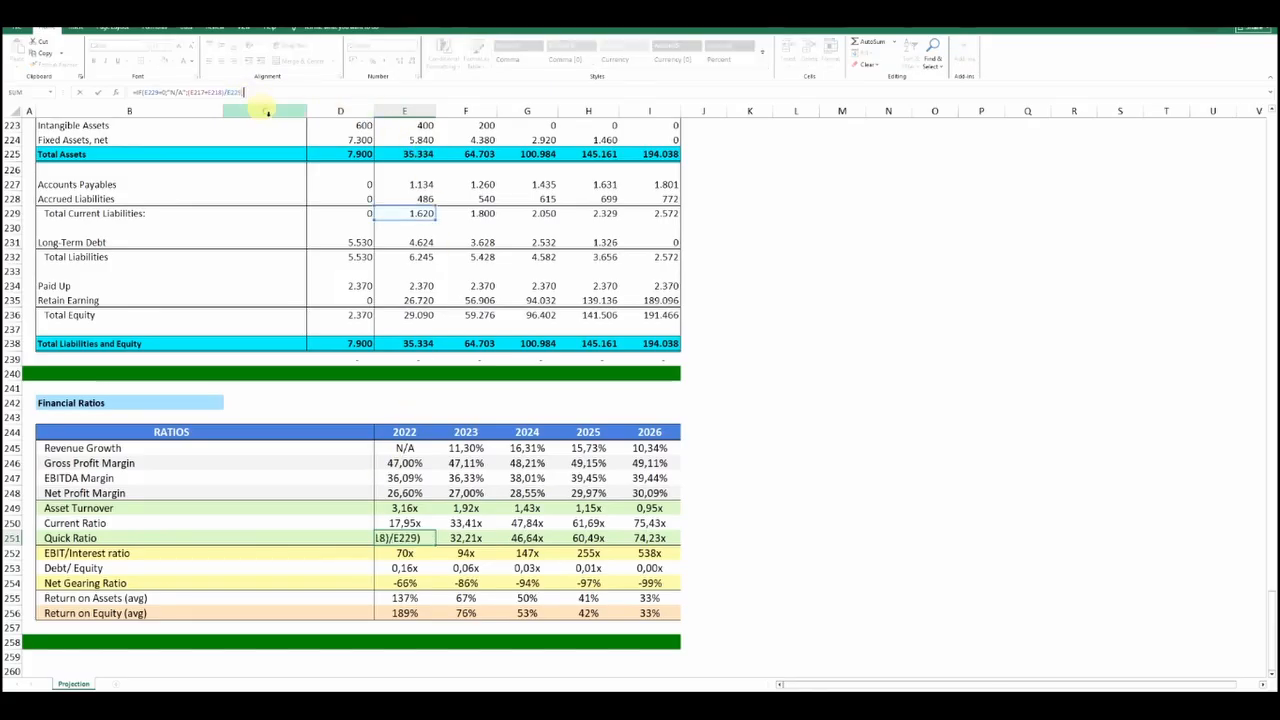
scroll(400, 295, up, 4)
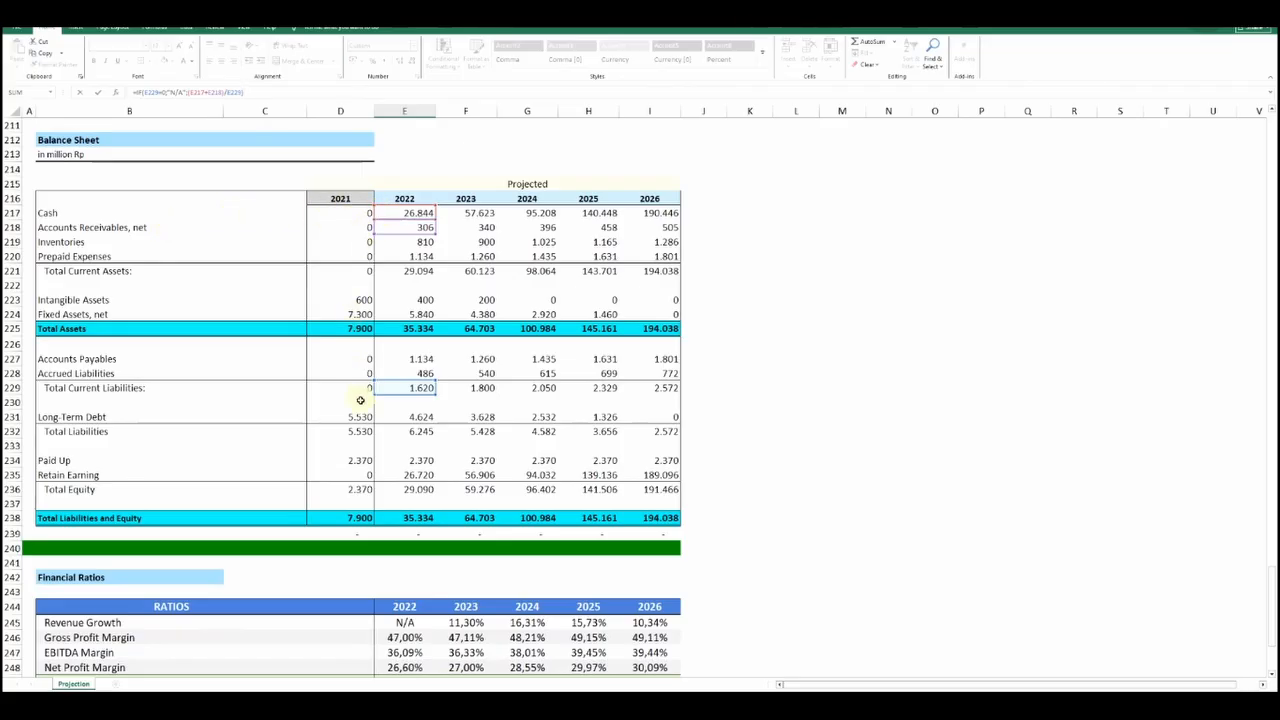
key(Return)
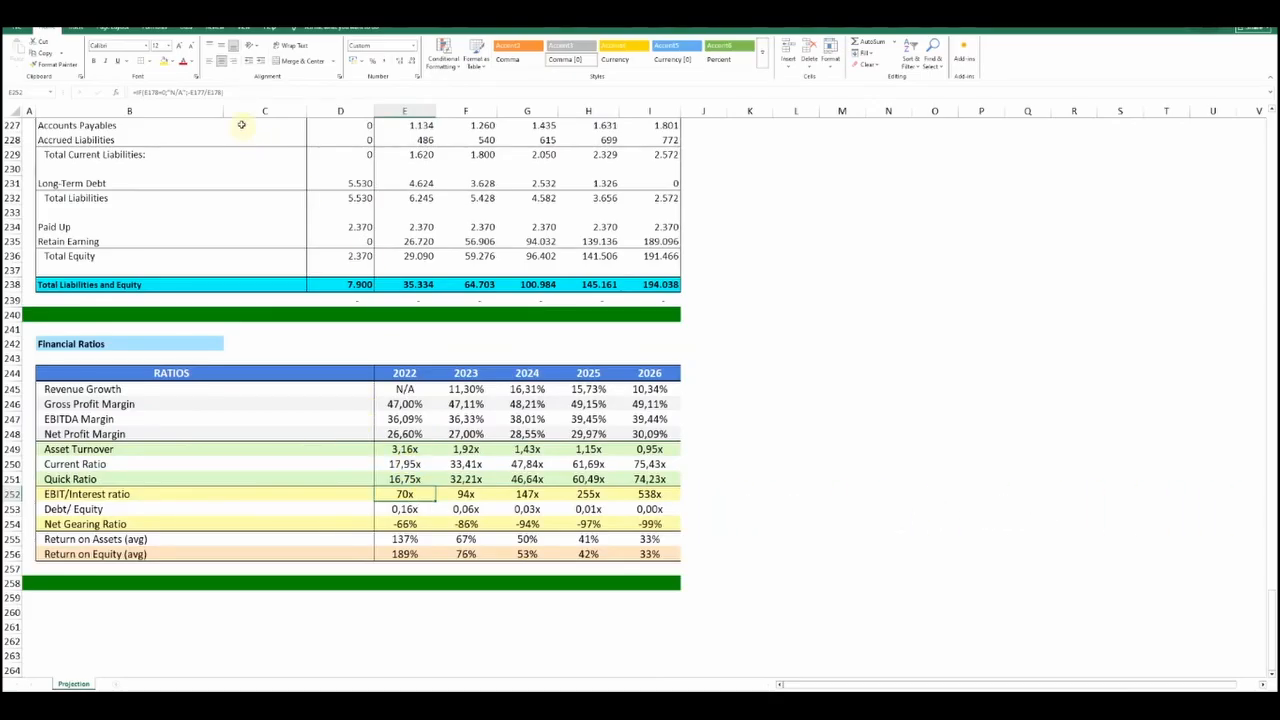
Trace the 2022 EBIT/Interest ratio formula back to the 2022 EBIT and Interest Expenses in the Net Income table
key(F2)
scroll(418, 365, up, 19)
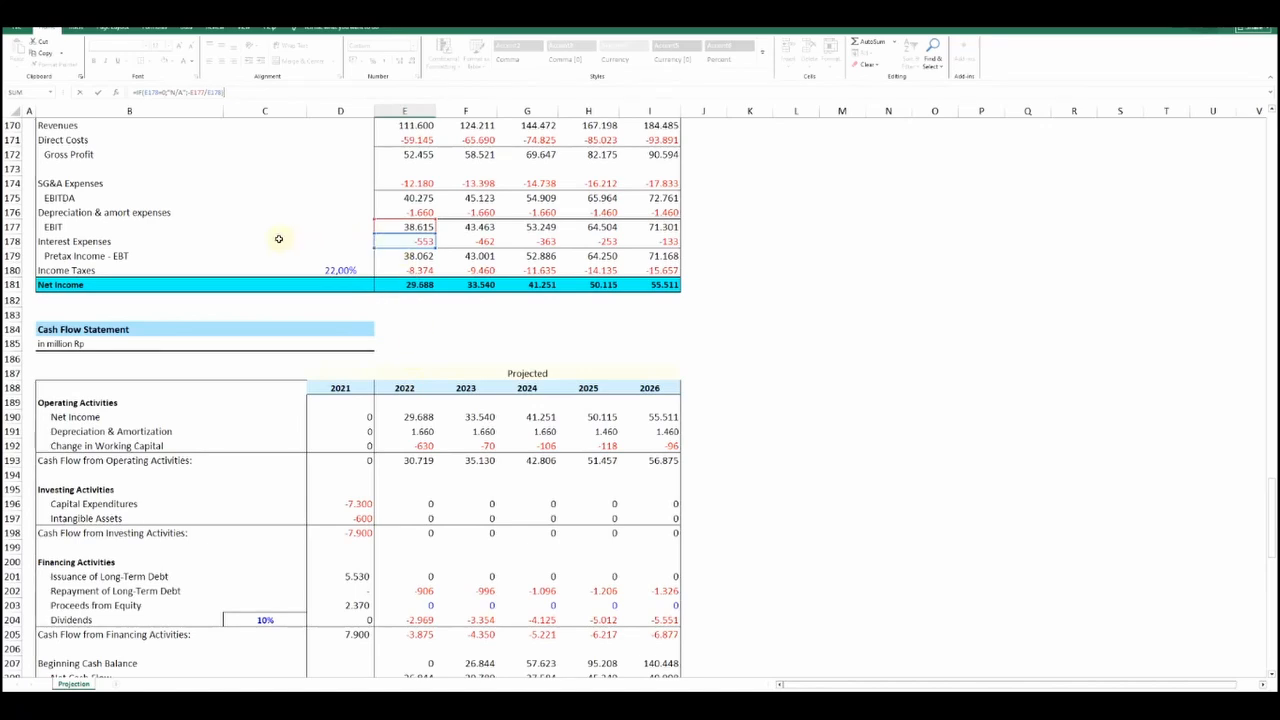
scroll(368, 296, down, 14)
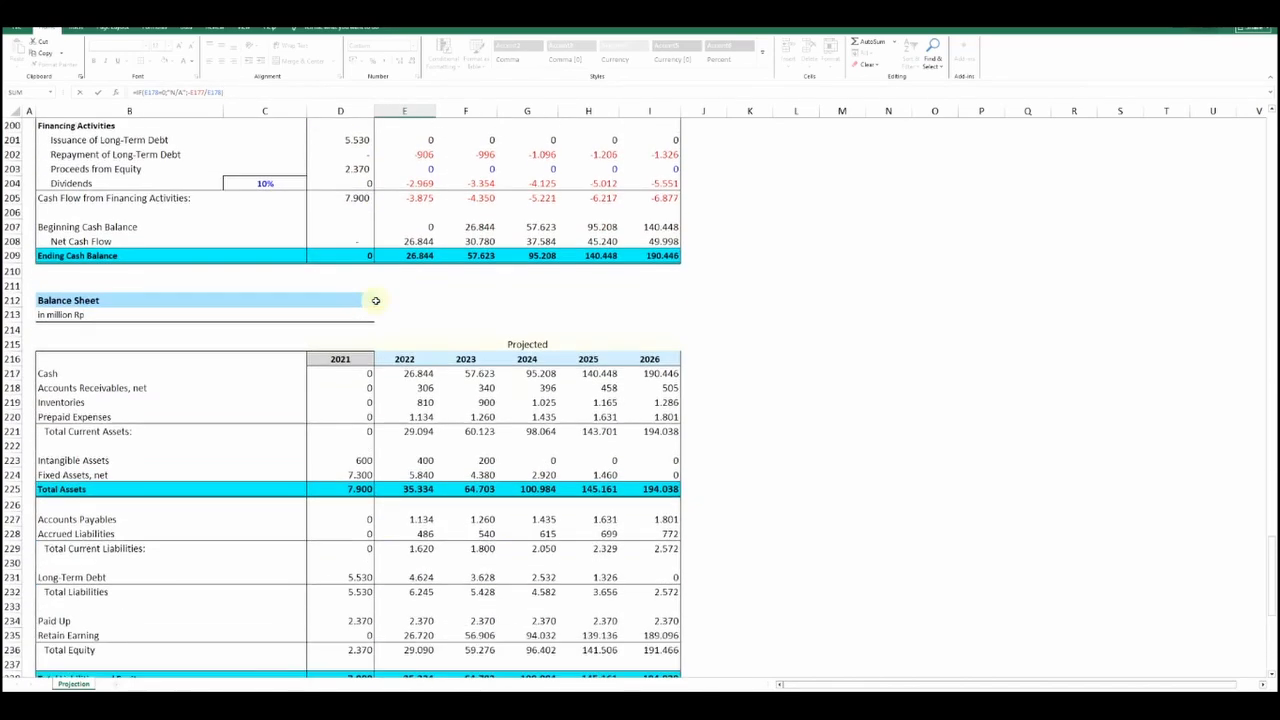
key(Return)
Trace the 2022 Debt/Equity formula back to the 2022 Long-Term Debt and Total Equity in the Balance Sheet
scroll(300, 509, down, 2)
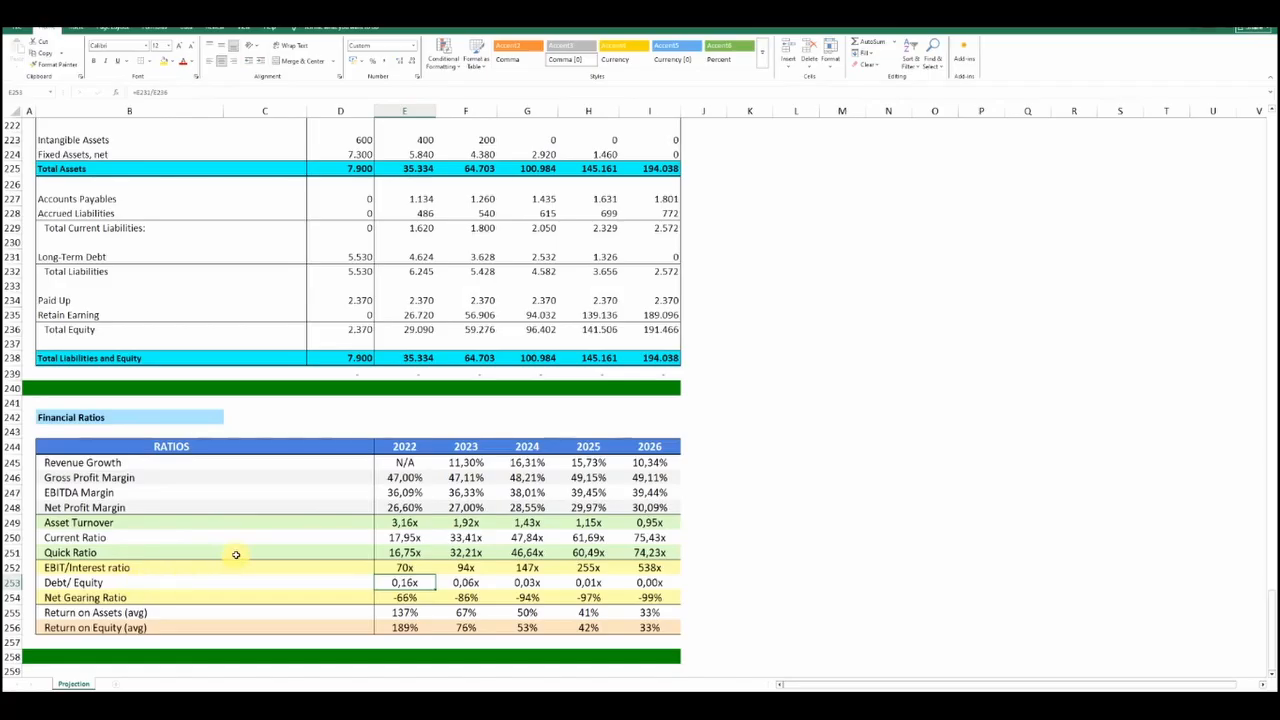
click(197, 93)
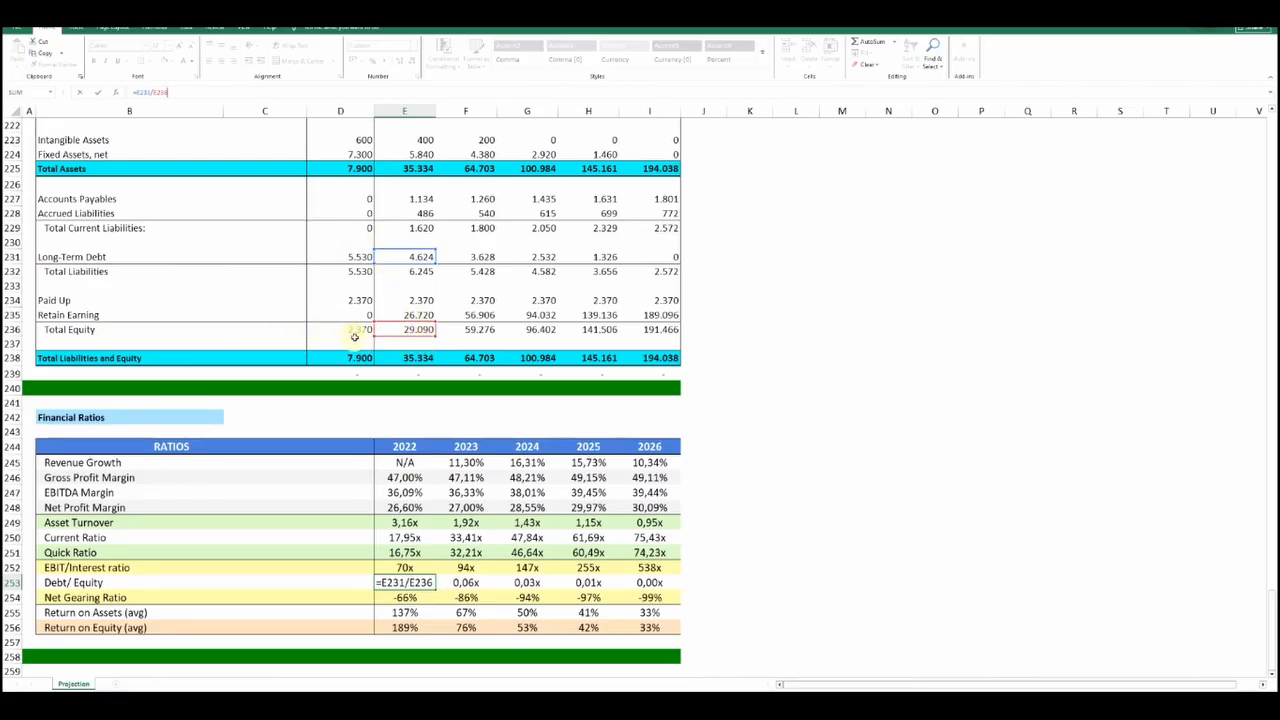
key(Return)
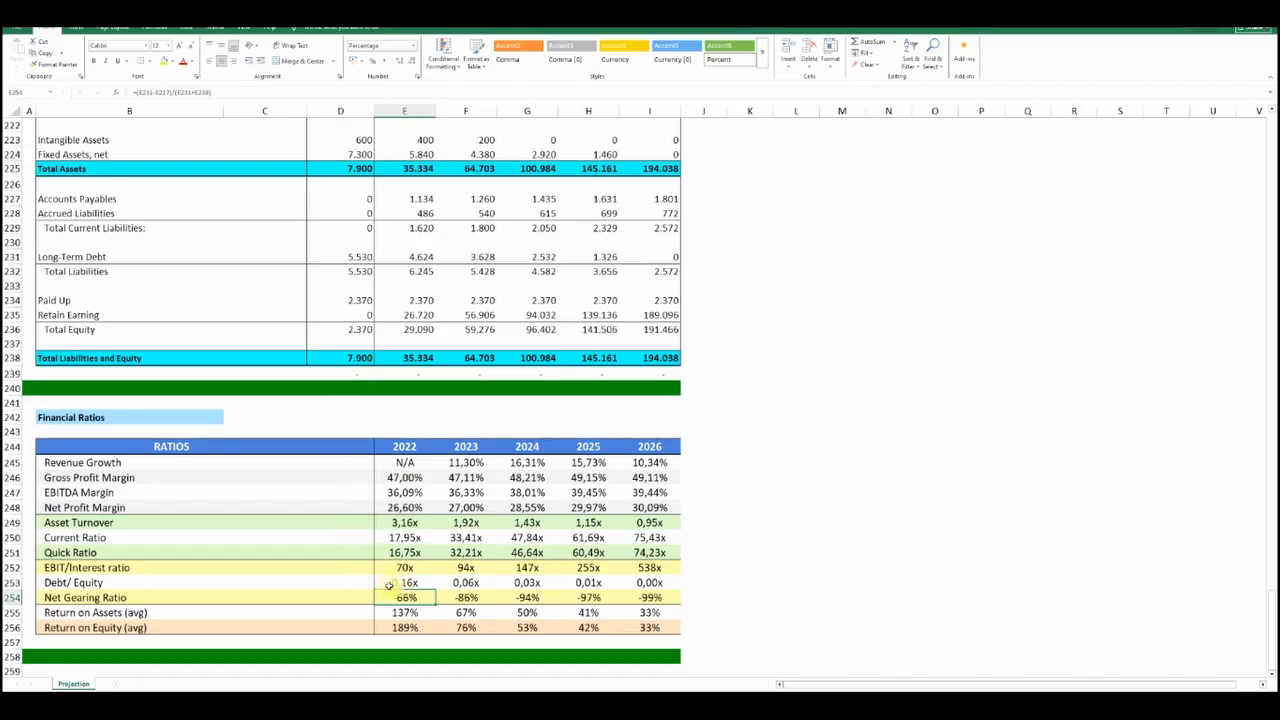
Trace the 2022 Net Gearing Ratio formula back to the 2022 Long-Term Debt, Cash and Total Equity
click(220, 95)
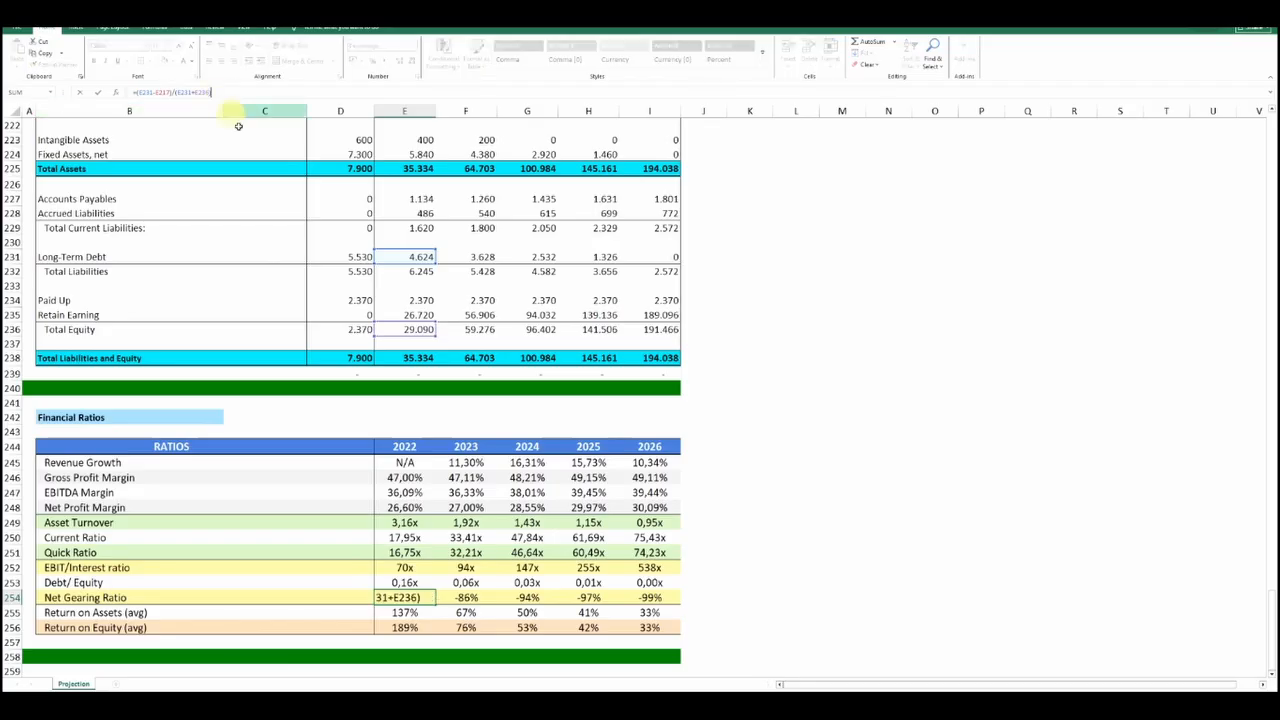
scroll(342, 268, up, 1)
scroll(342, 270, up, 3)
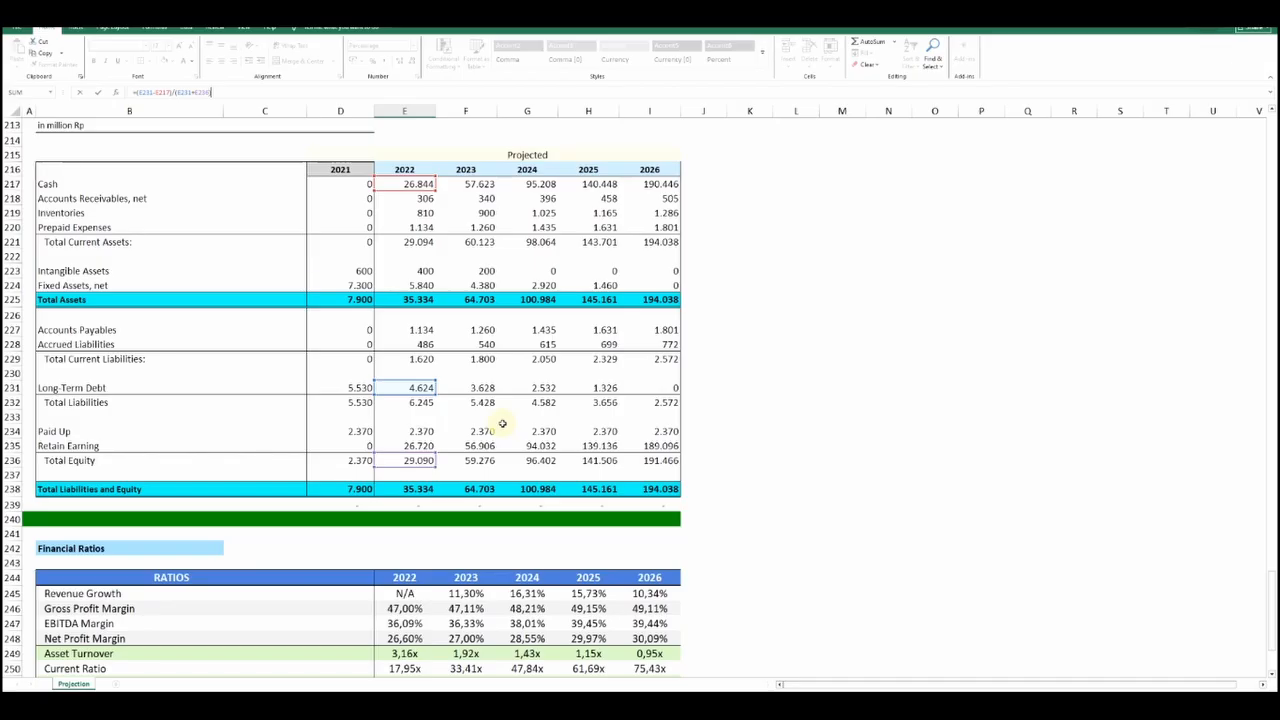
key(Return)
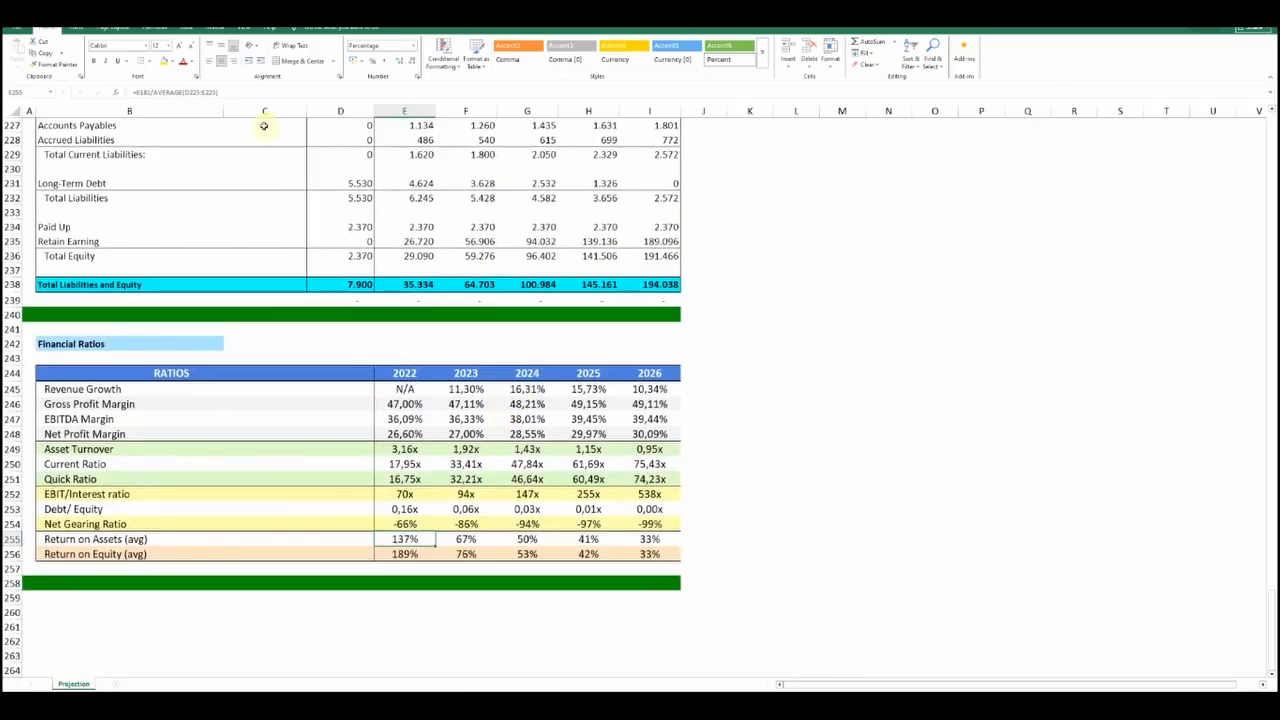
Trace the 2022 Return on Assets formula back to the 2022 Net Income and the 2021 and 2022 Total Assets it averages
click(237, 92)
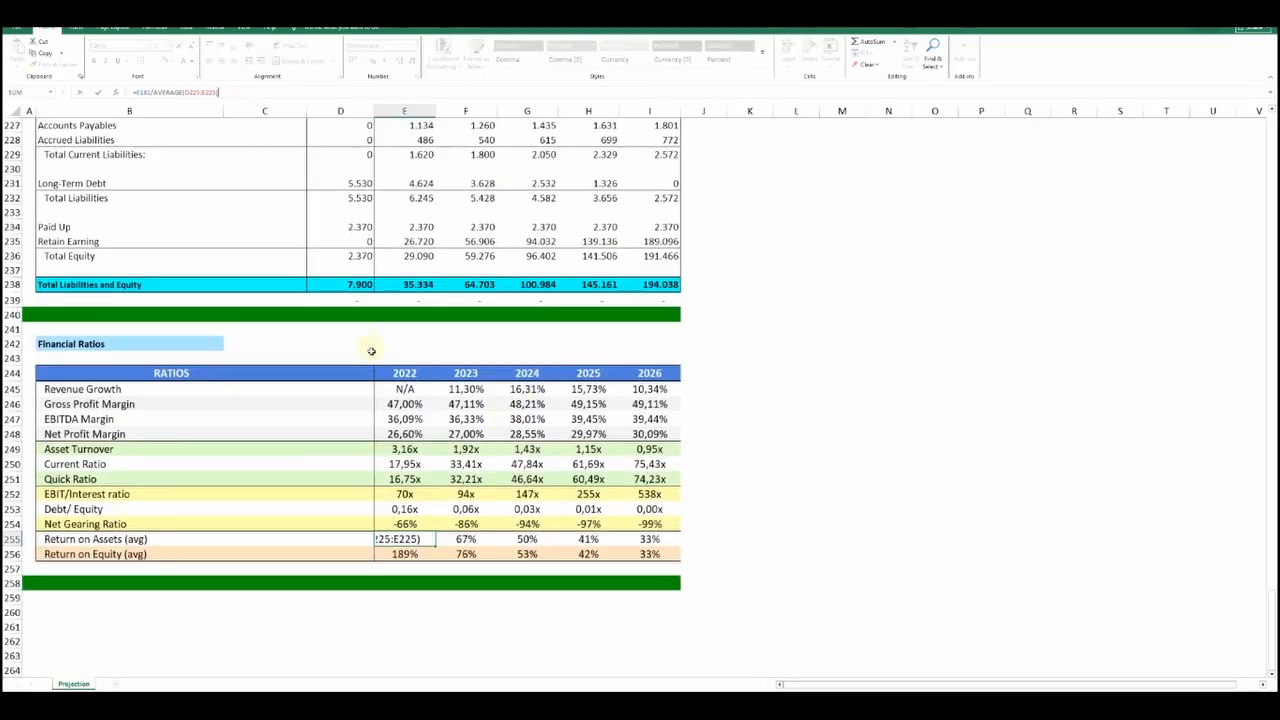
scroll(371, 351, up, 5)
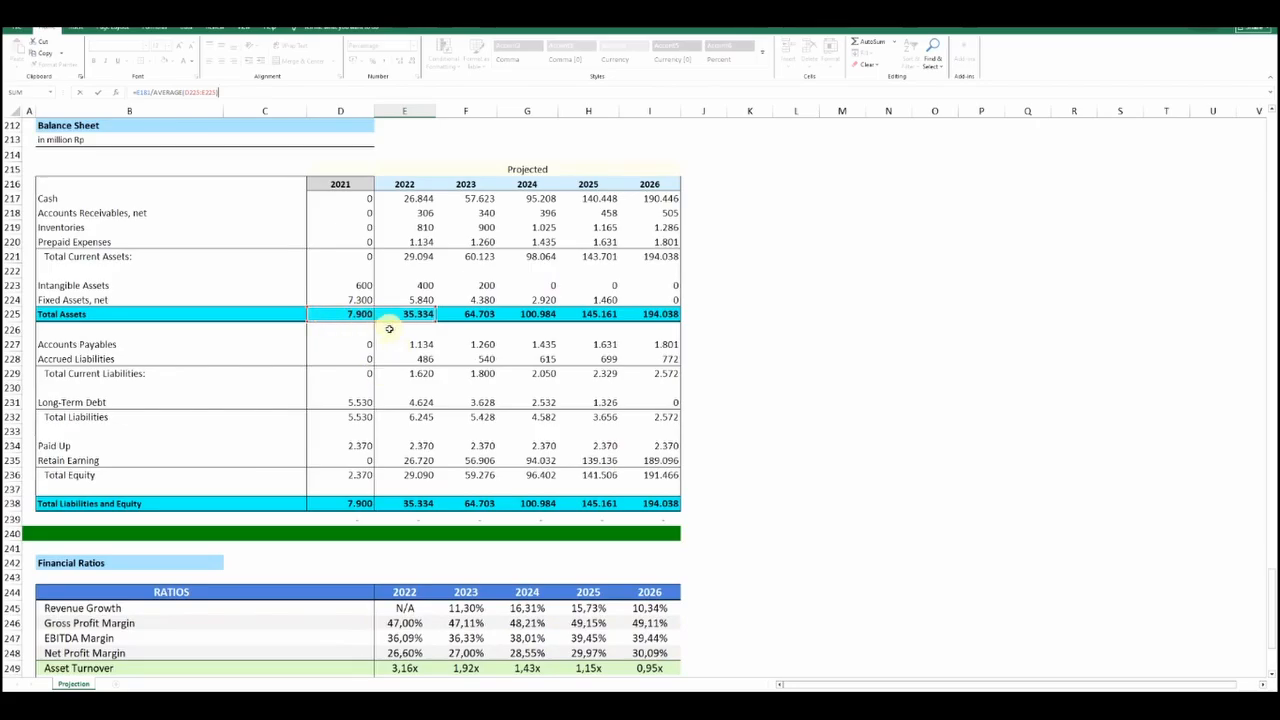
scroll(386, 330, up, 5)
scroll(390, 328, up, 9)
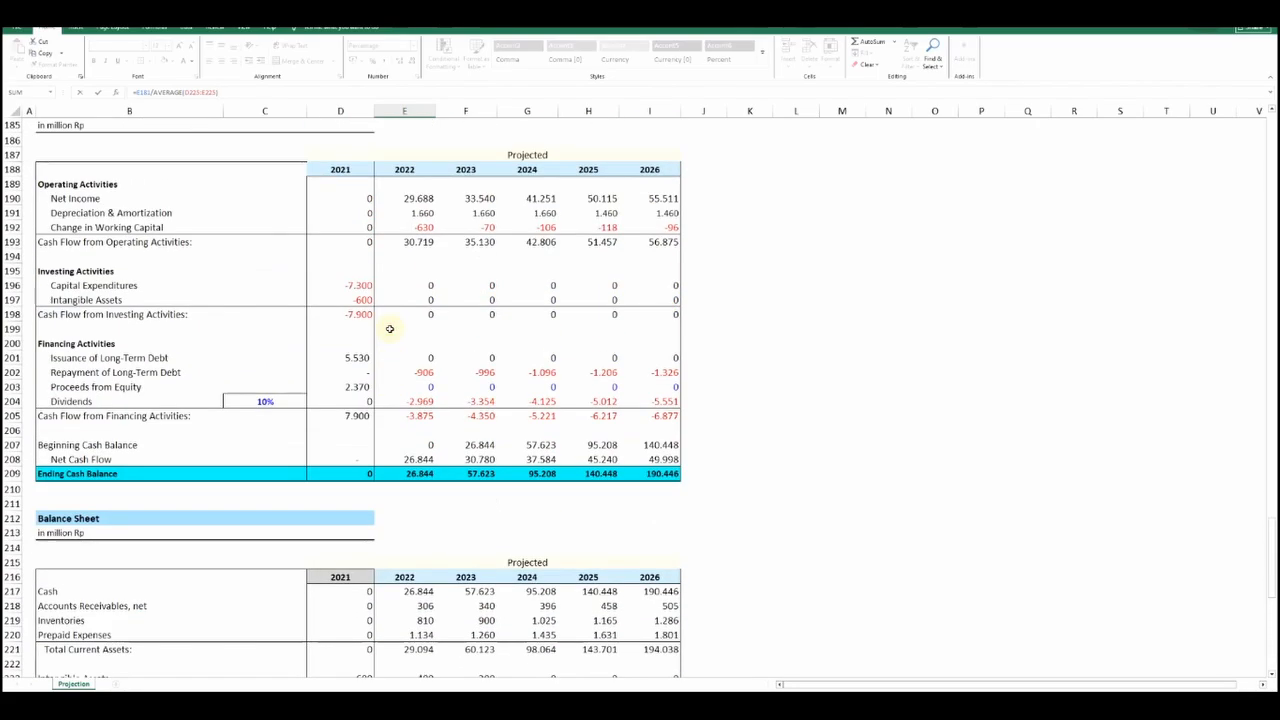
scroll(391, 329, up, 1)
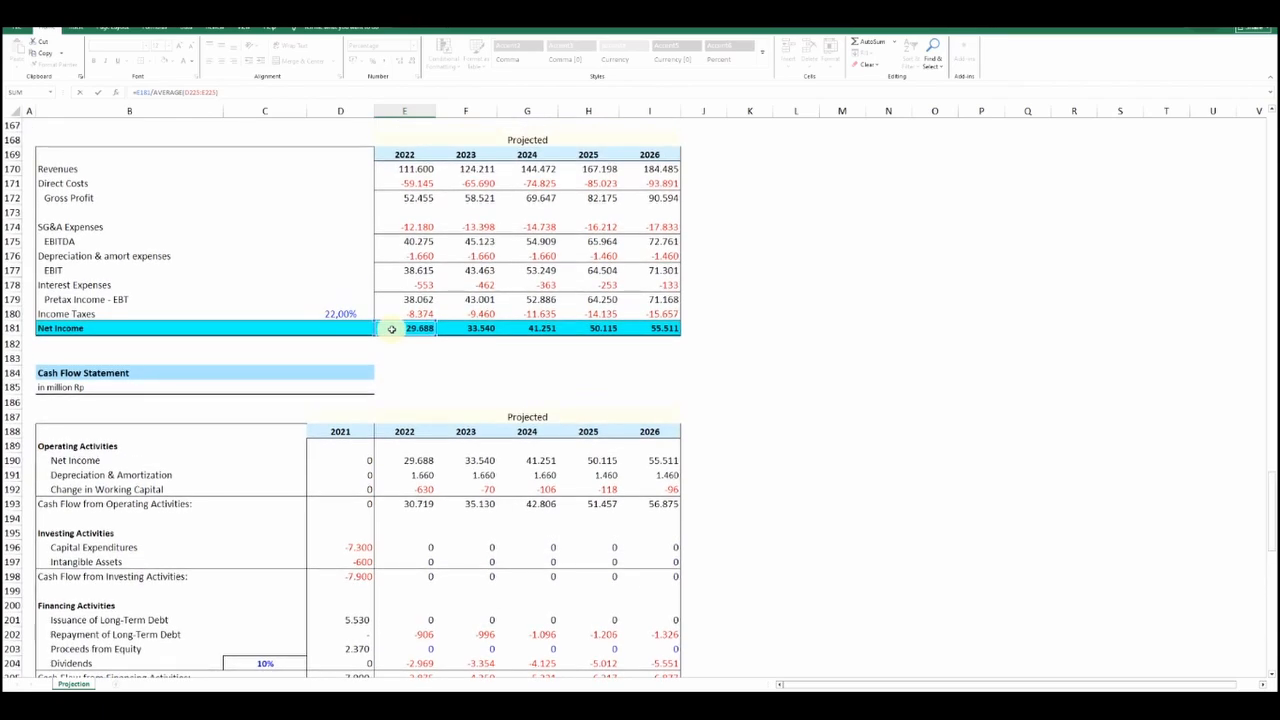
scroll(393, 337, down, 20)
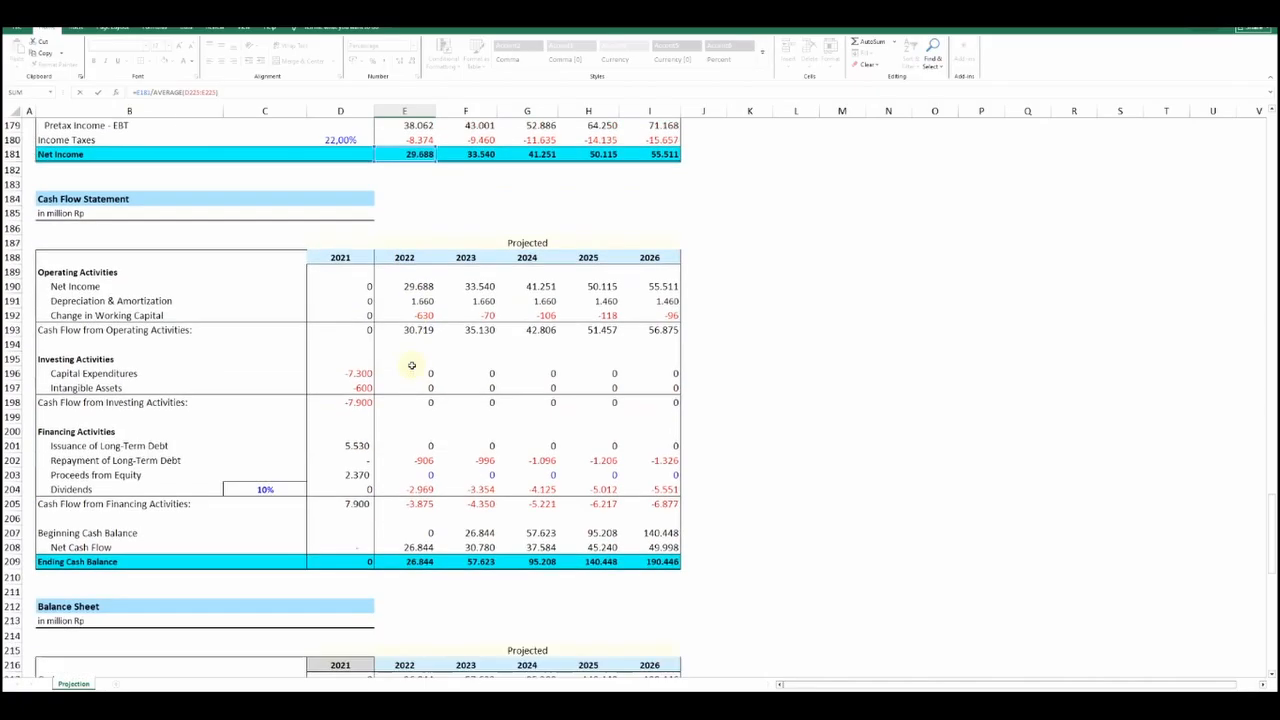
scroll(418, 376, down, 1)
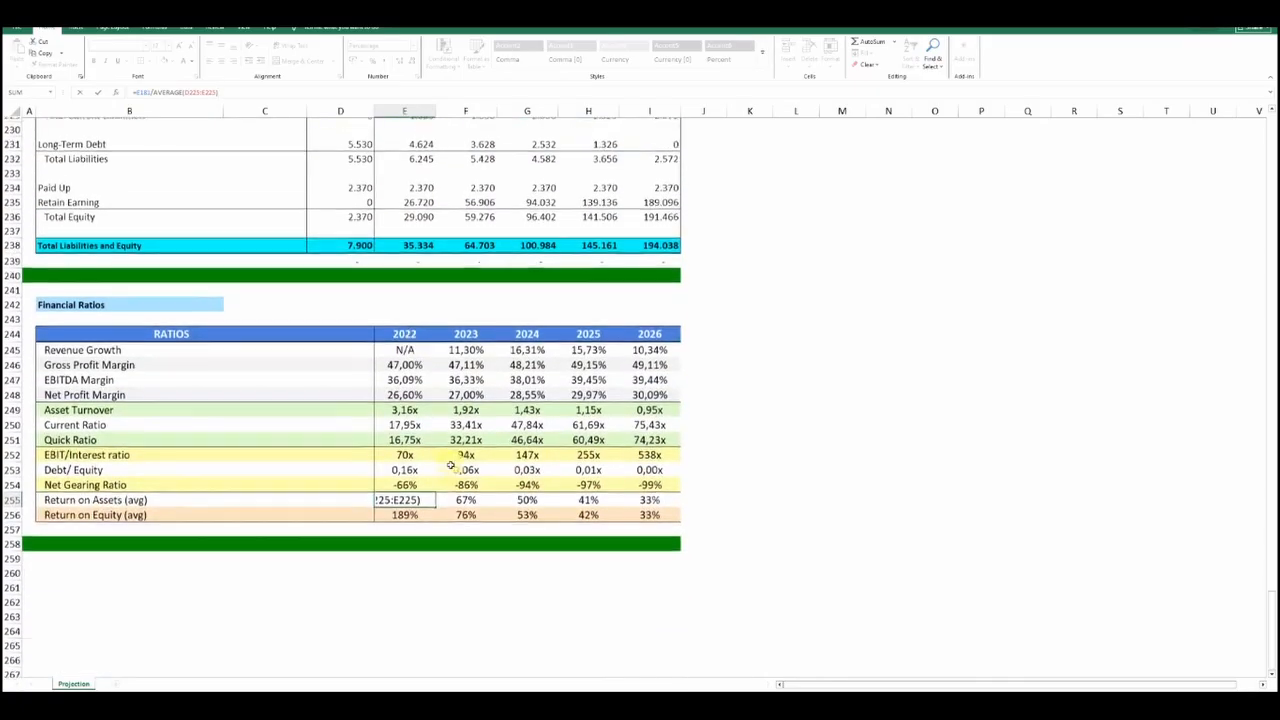
key(Return)
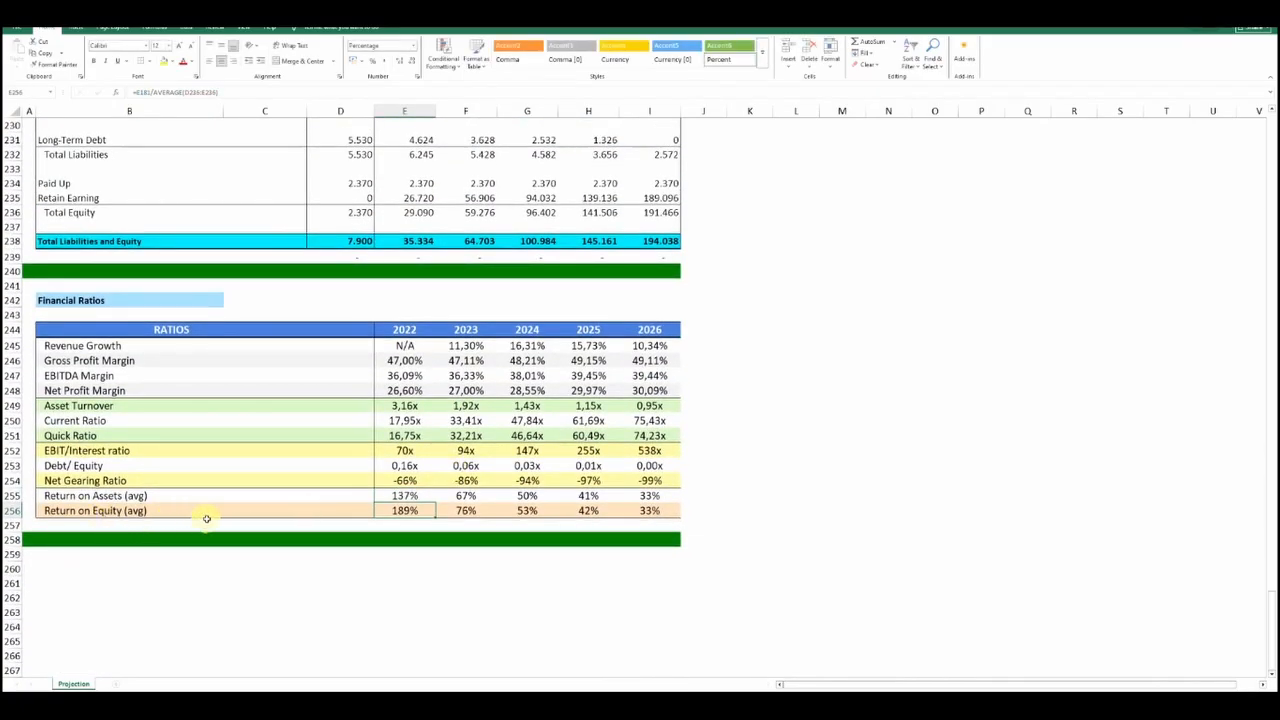
Trace the 2022 Return on Equity formula back to the 2022 Net Income and the 2021 and 2022 Total Equity it averages
click(242, 93)
scroll(326, 248, up, 17)
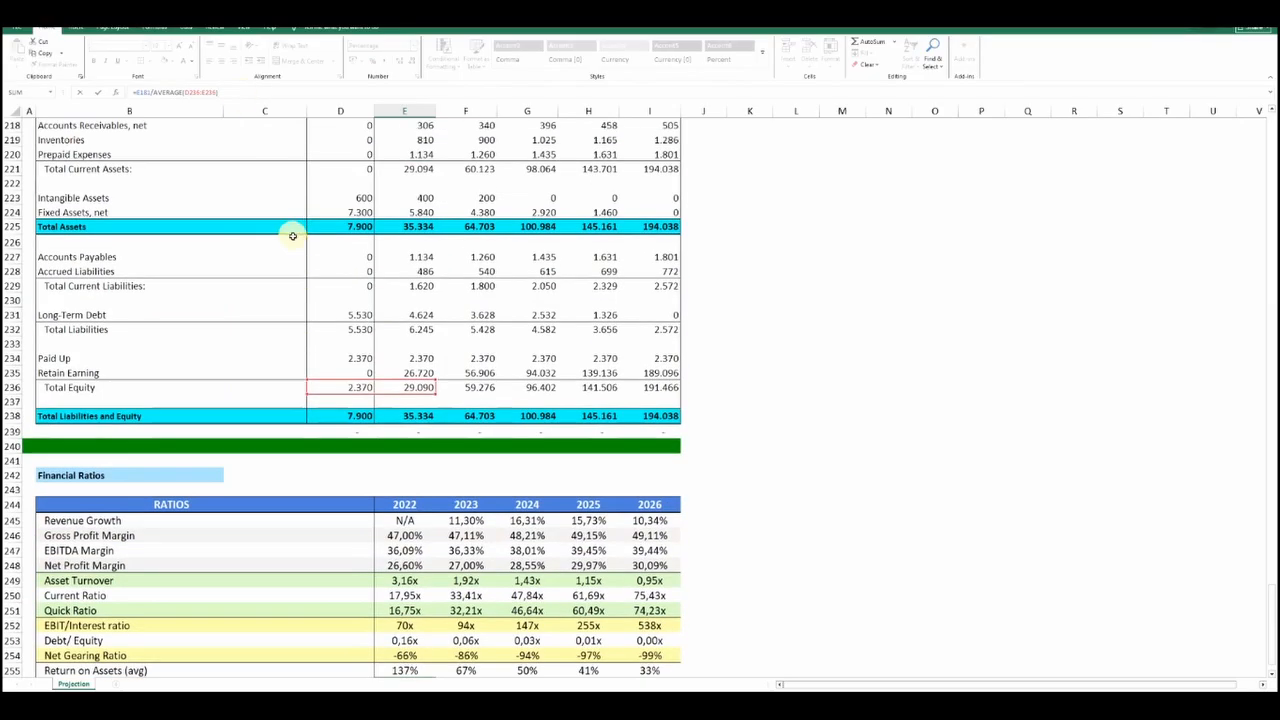
scroll(368, 204, up, 2)
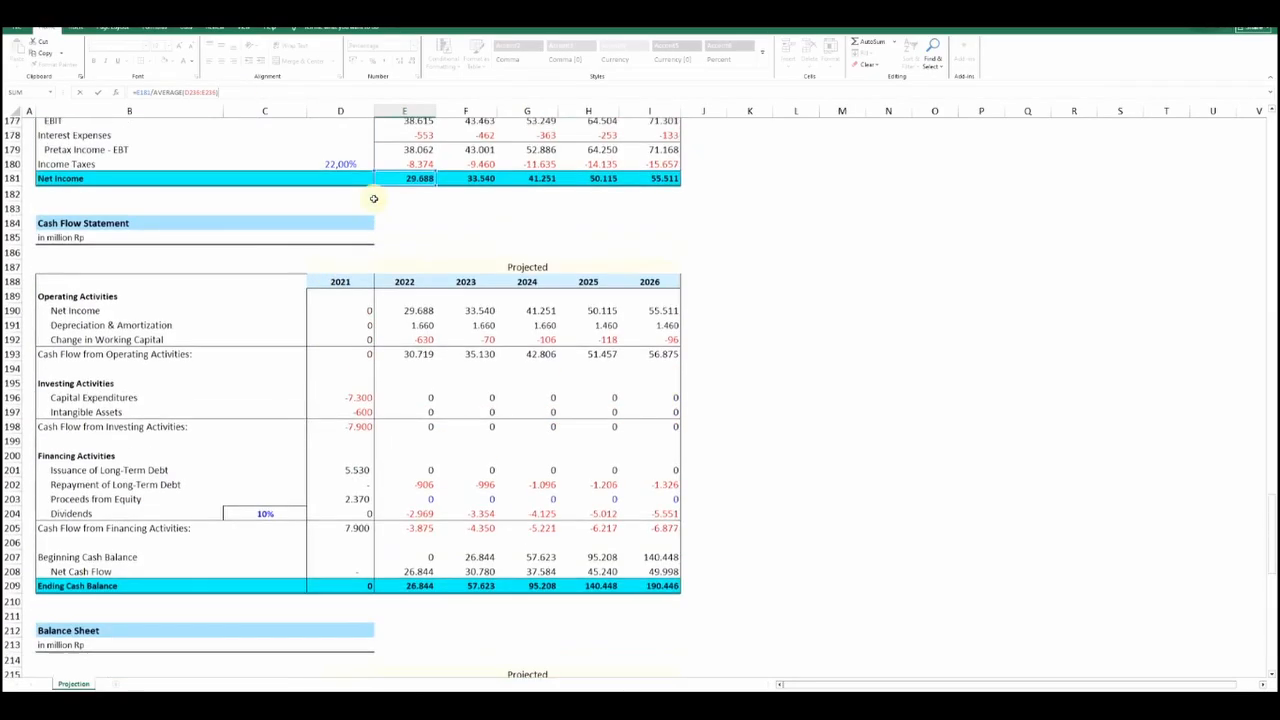
scroll(351, 300, down, 14)
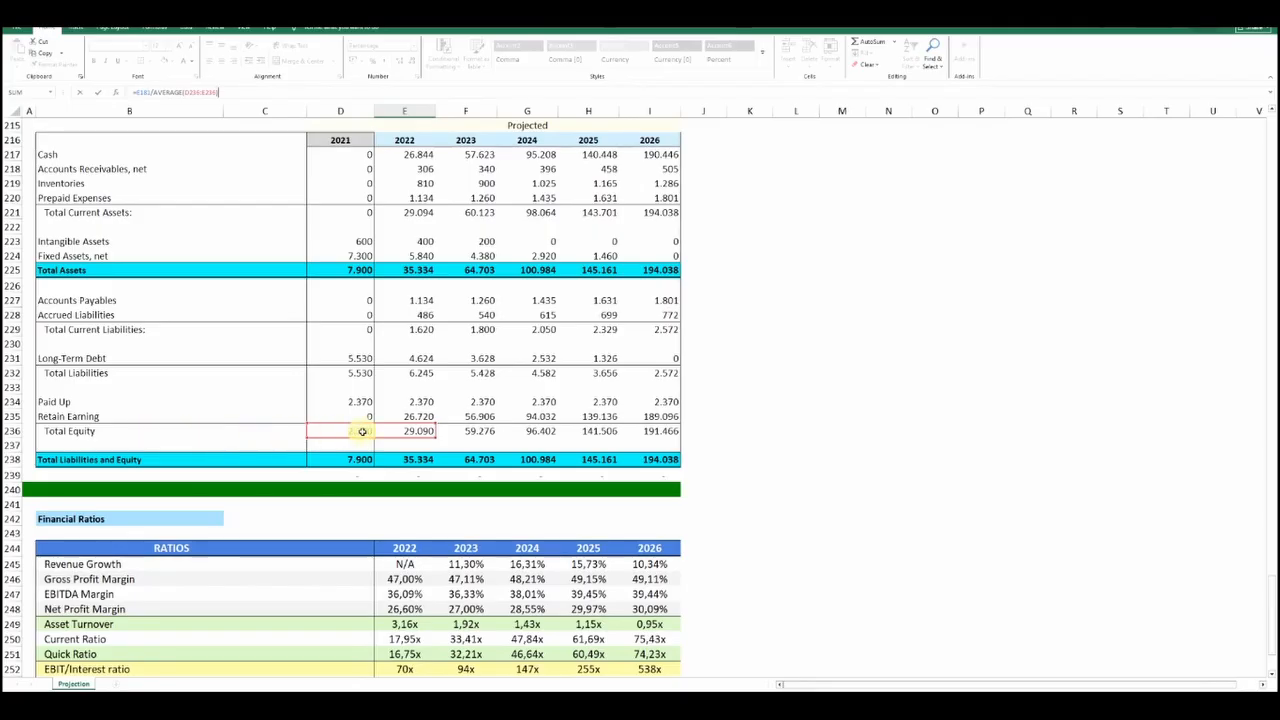
scroll(367, 431, down, 4)
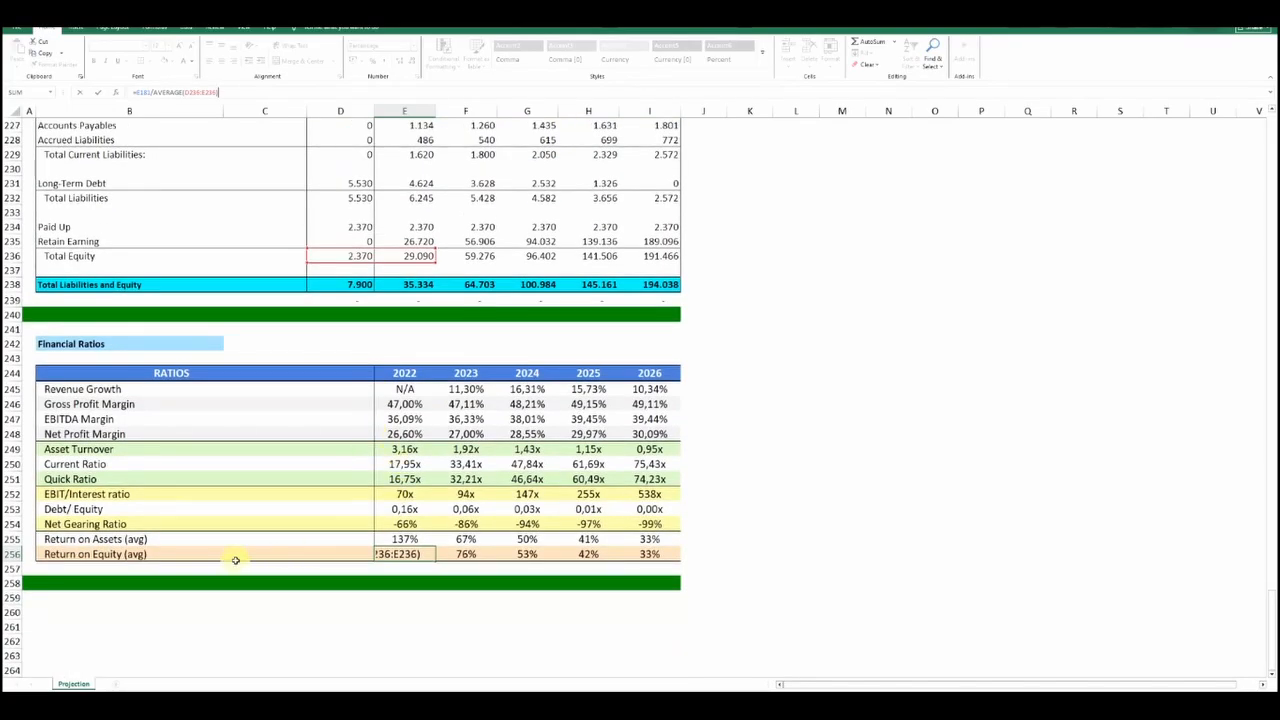
key(Return)
click(82, 611)
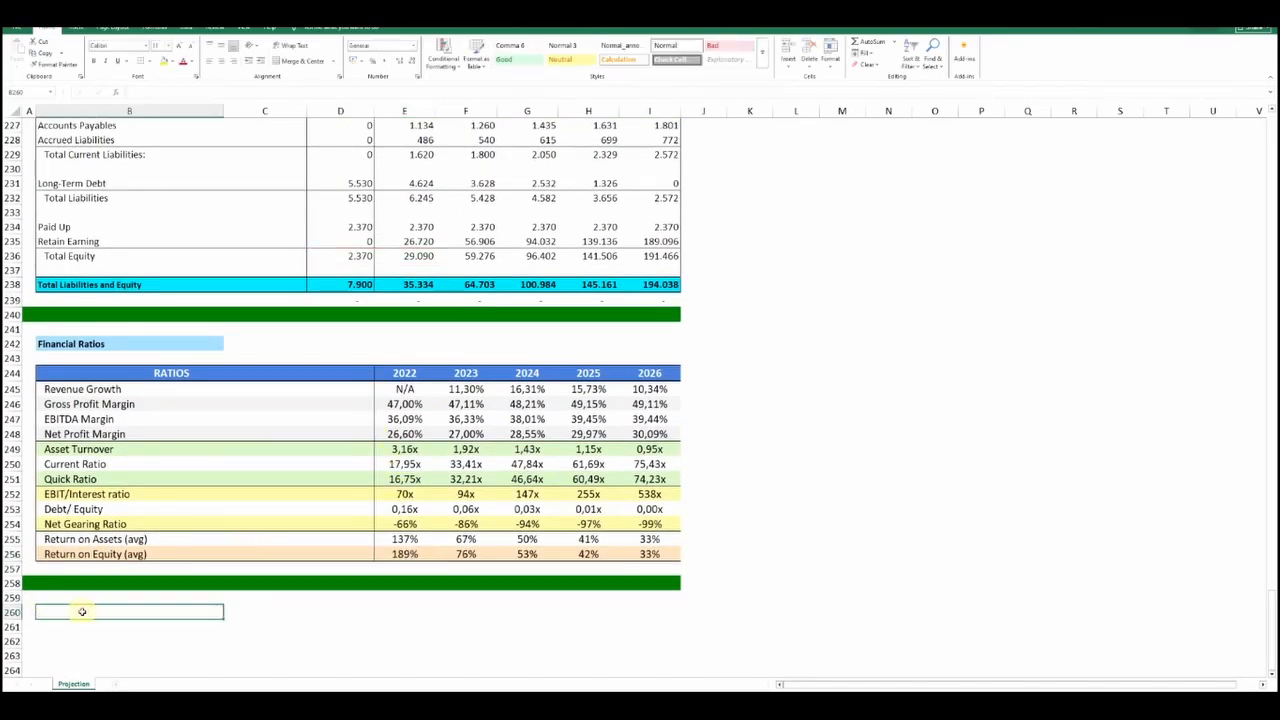
scroll(82, 611, up, 1)
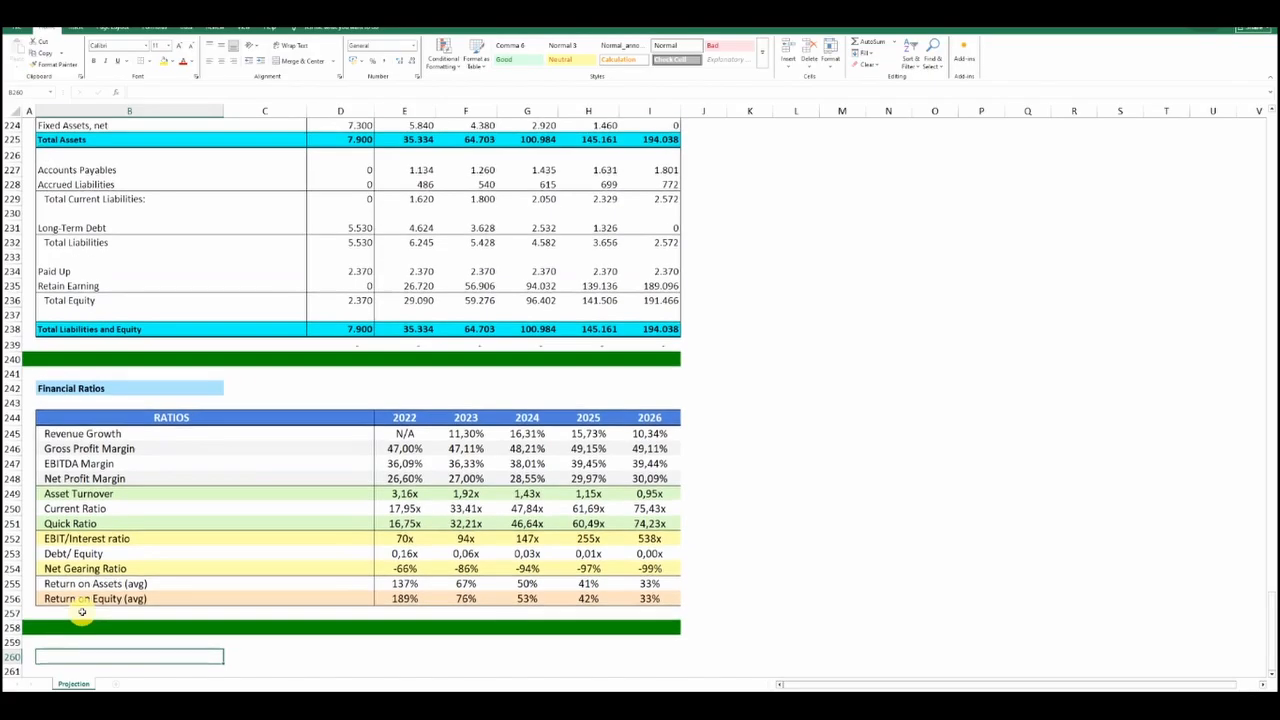